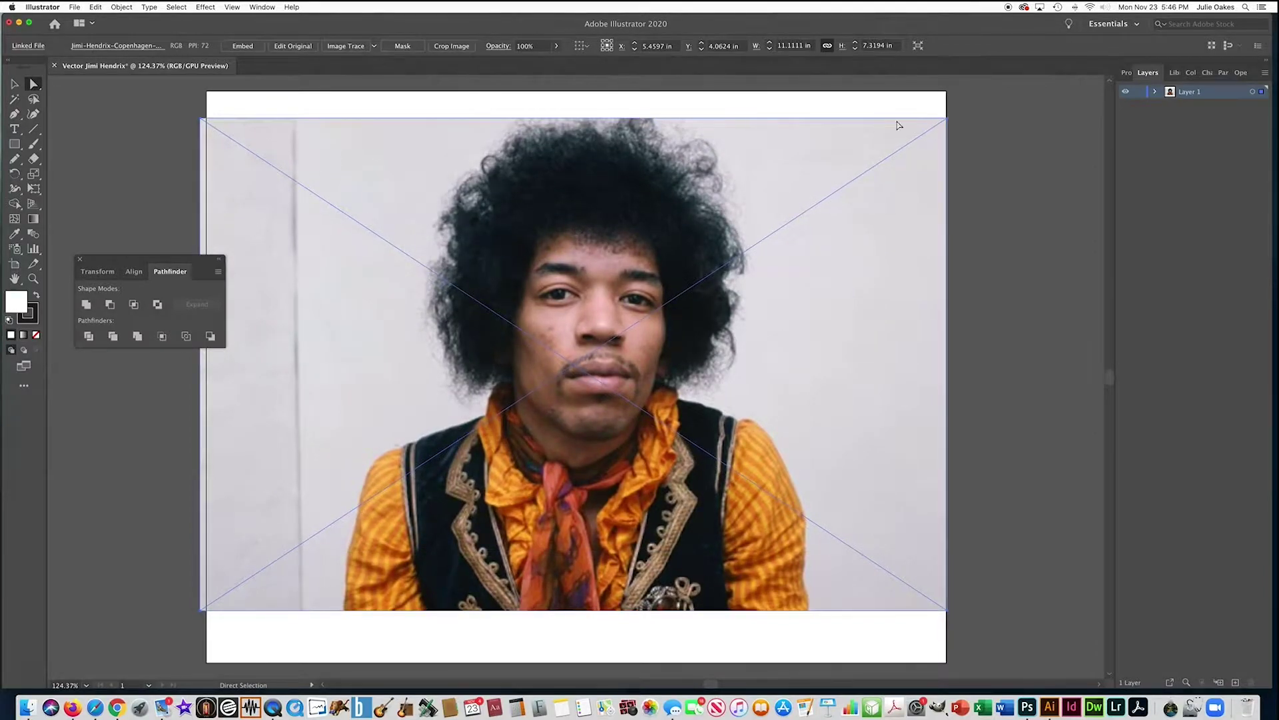
# Step: Lock the photo's layer and add a new layer named "outlines" above it
pyautogui.click(1141, 92)
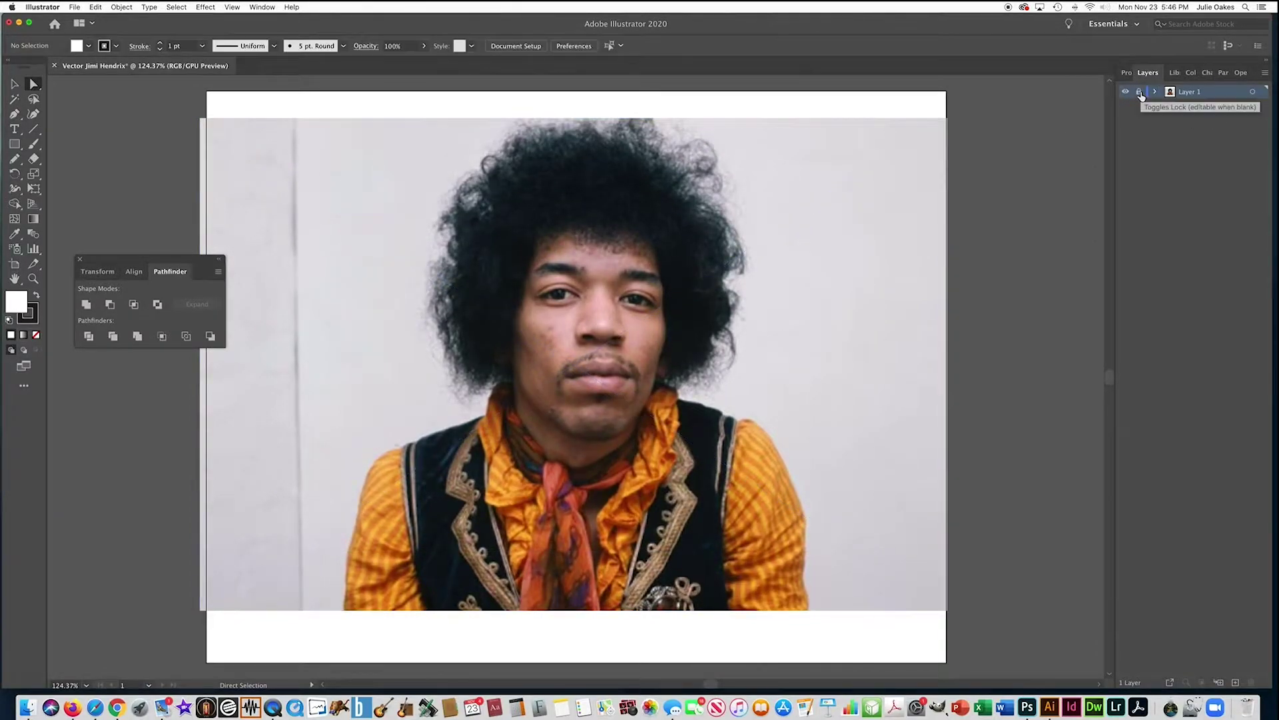
pyautogui.click(1265, 74)
pyautogui.click(1170, 73)
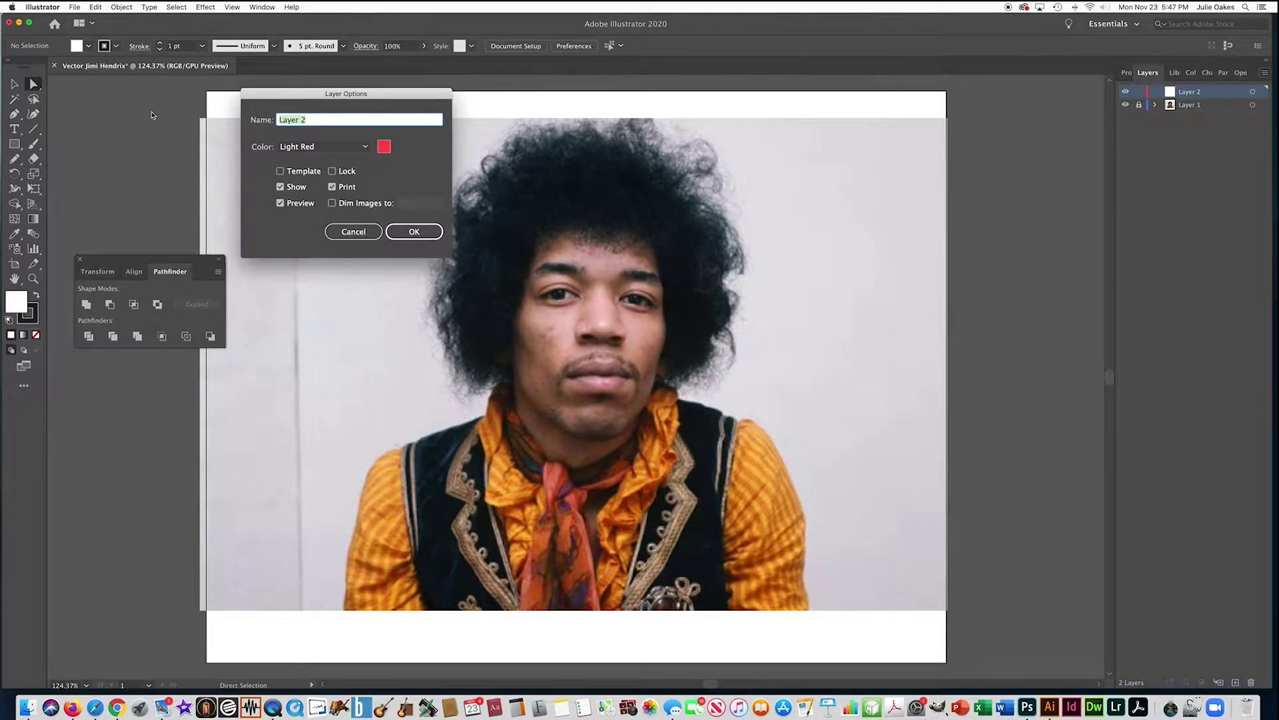
pyautogui.write('outlines')
pyautogui.press('Return')
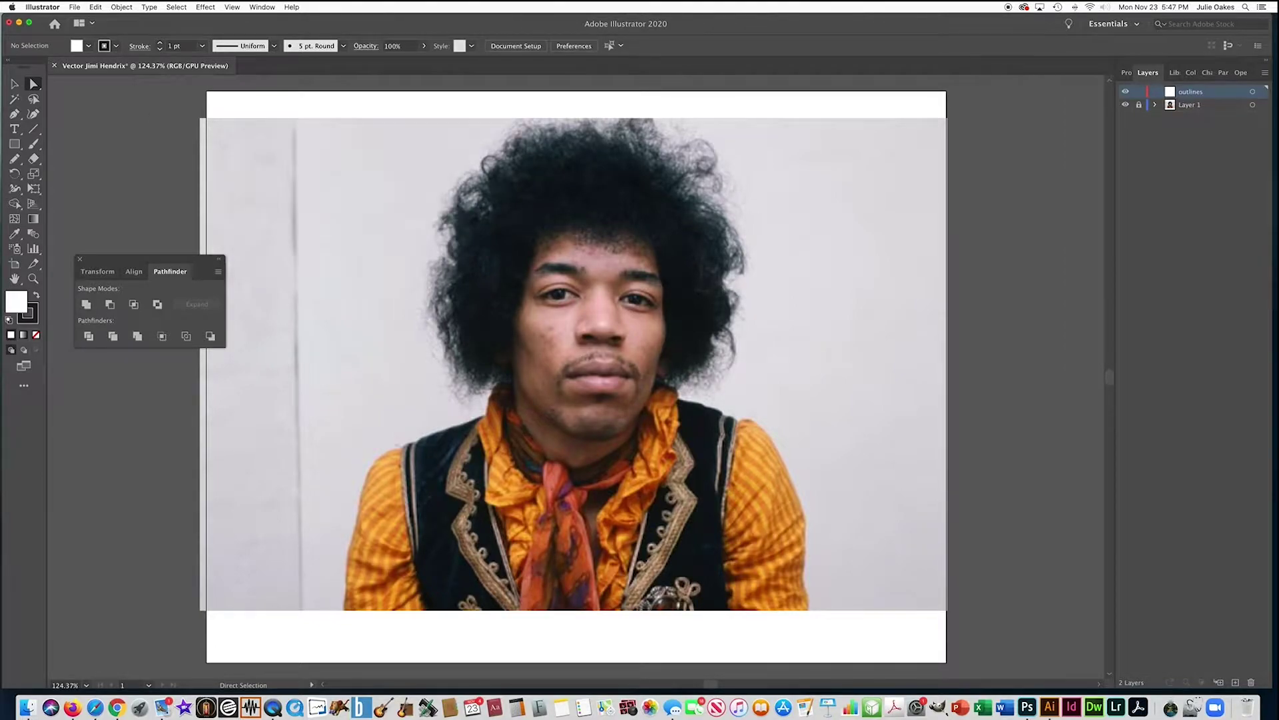
# Step: Set the images on Layer 1 to be dimmed to 90% in its layer options
pyautogui.click(1195, 106)
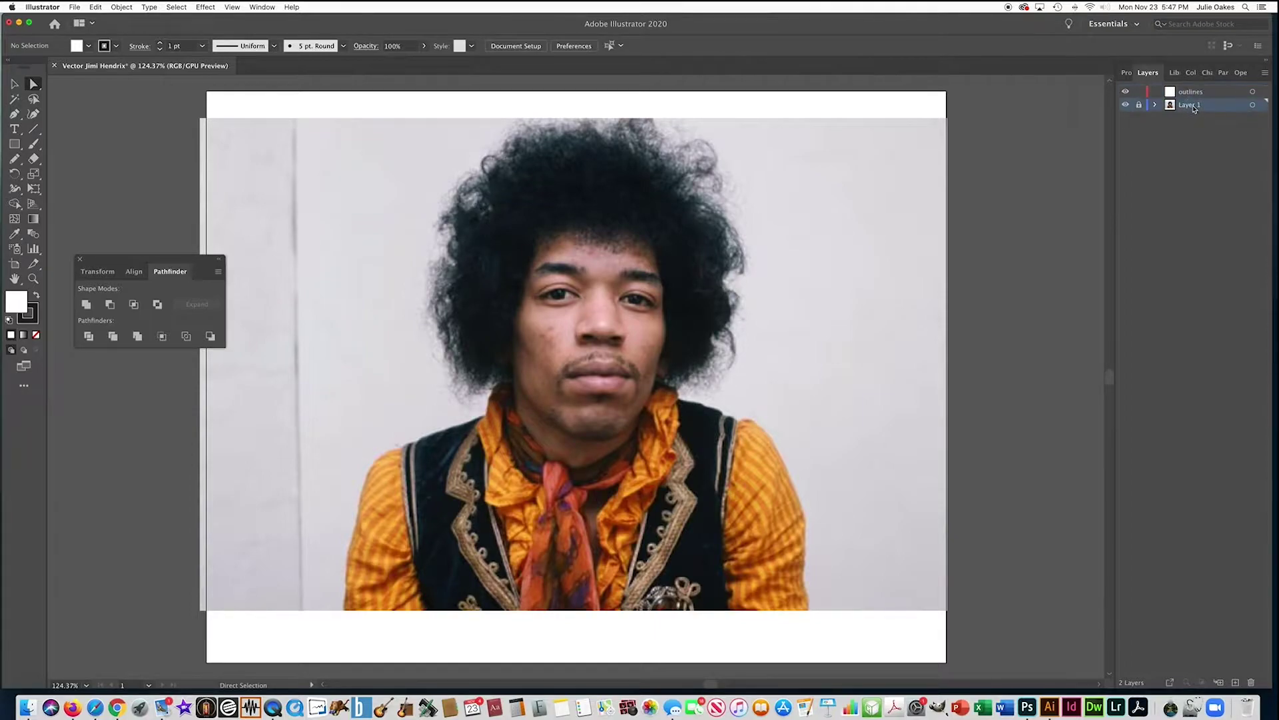
pyautogui.click(1265, 73)
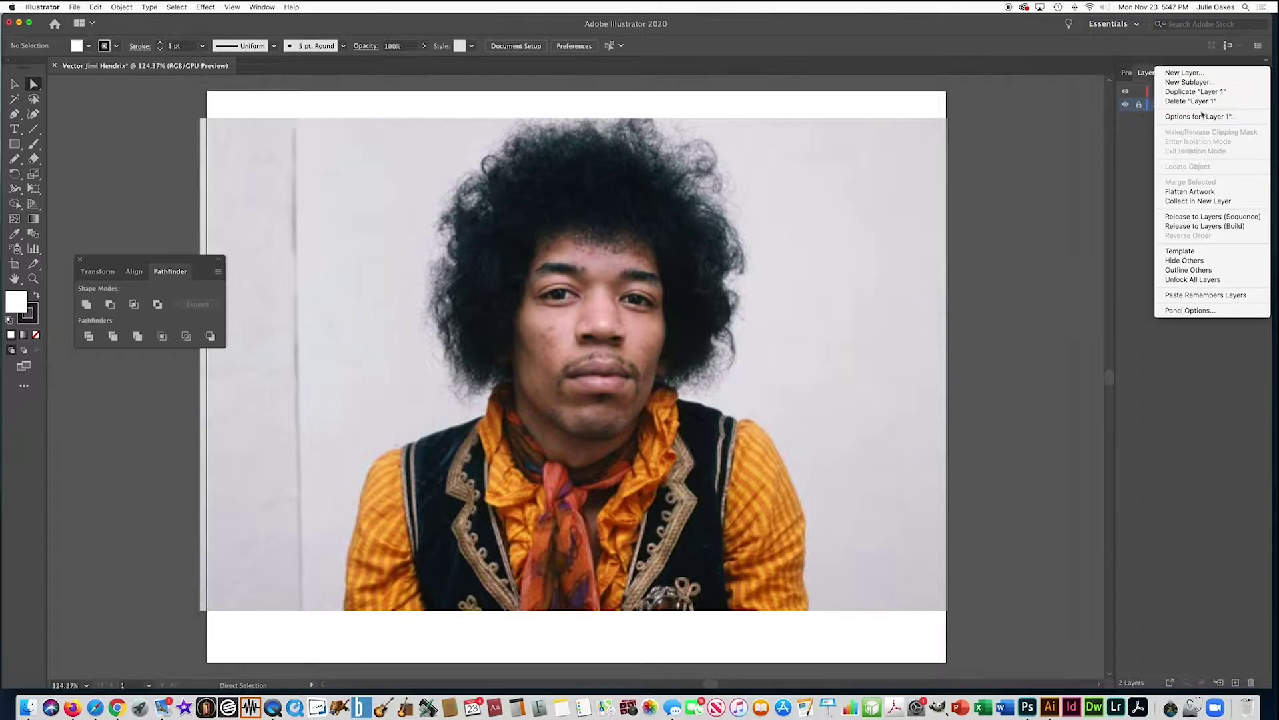
pyautogui.click(1200, 117)
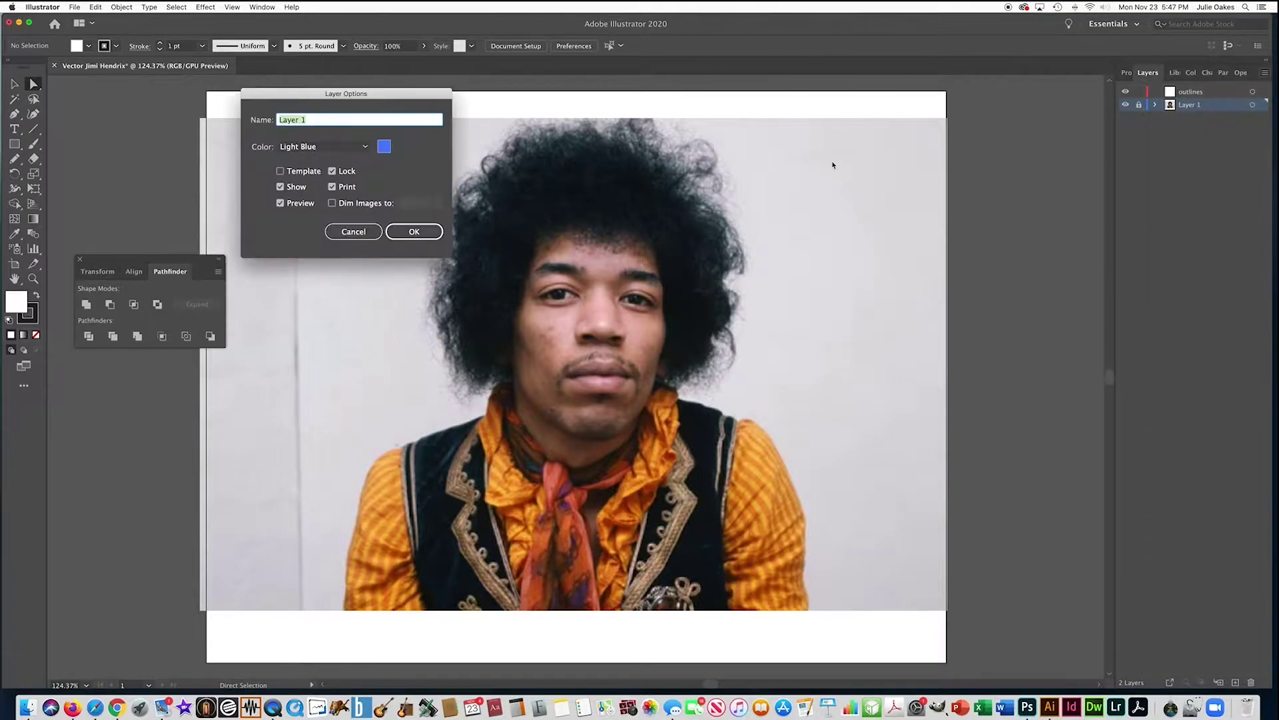
pyautogui.click(333, 205)
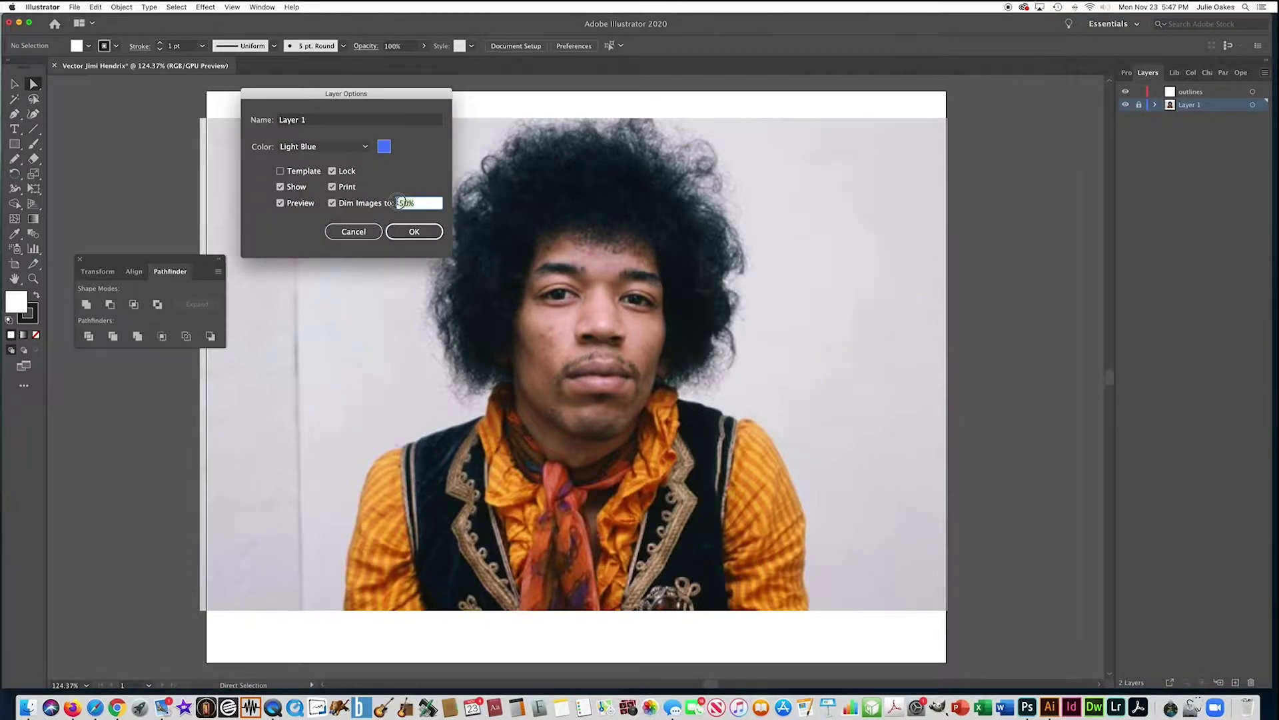
pyautogui.write('90')
pyautogui.click(411, 232)
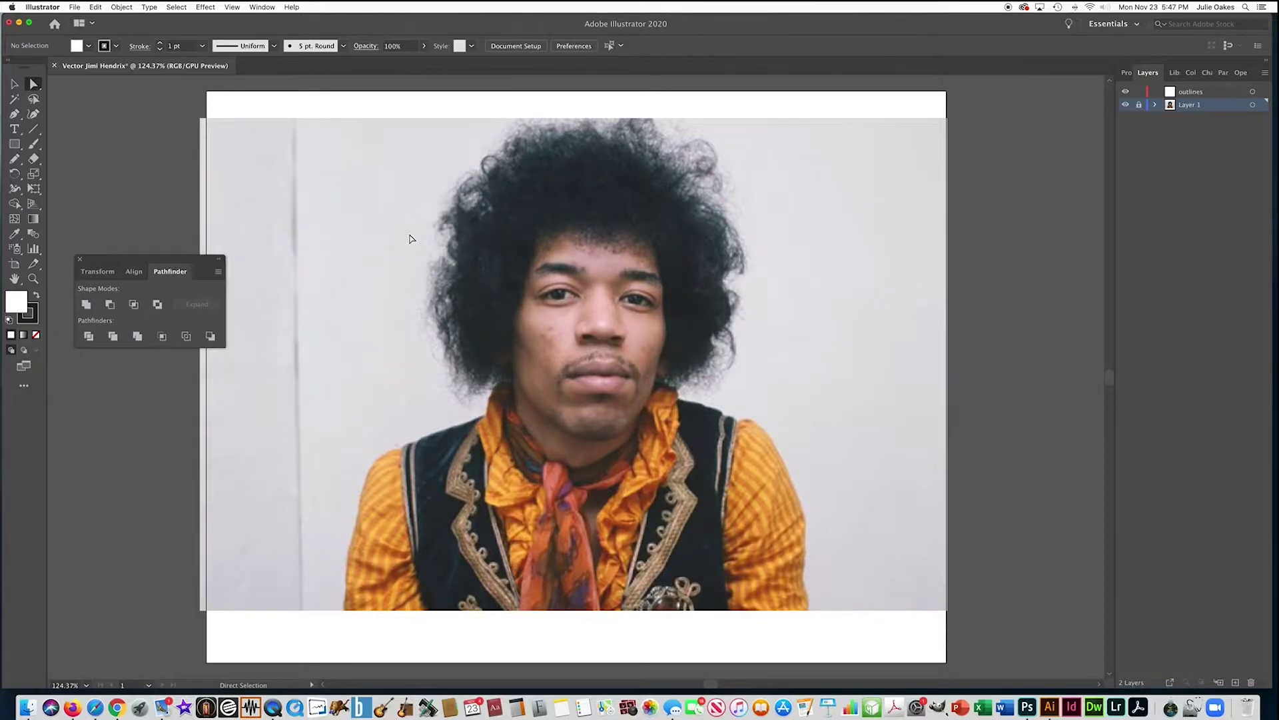
# Step: Create an ellipse 8 in wide and 0.02 in high on the outlines layer, across the hair
pyautogui.click(1228, 96)
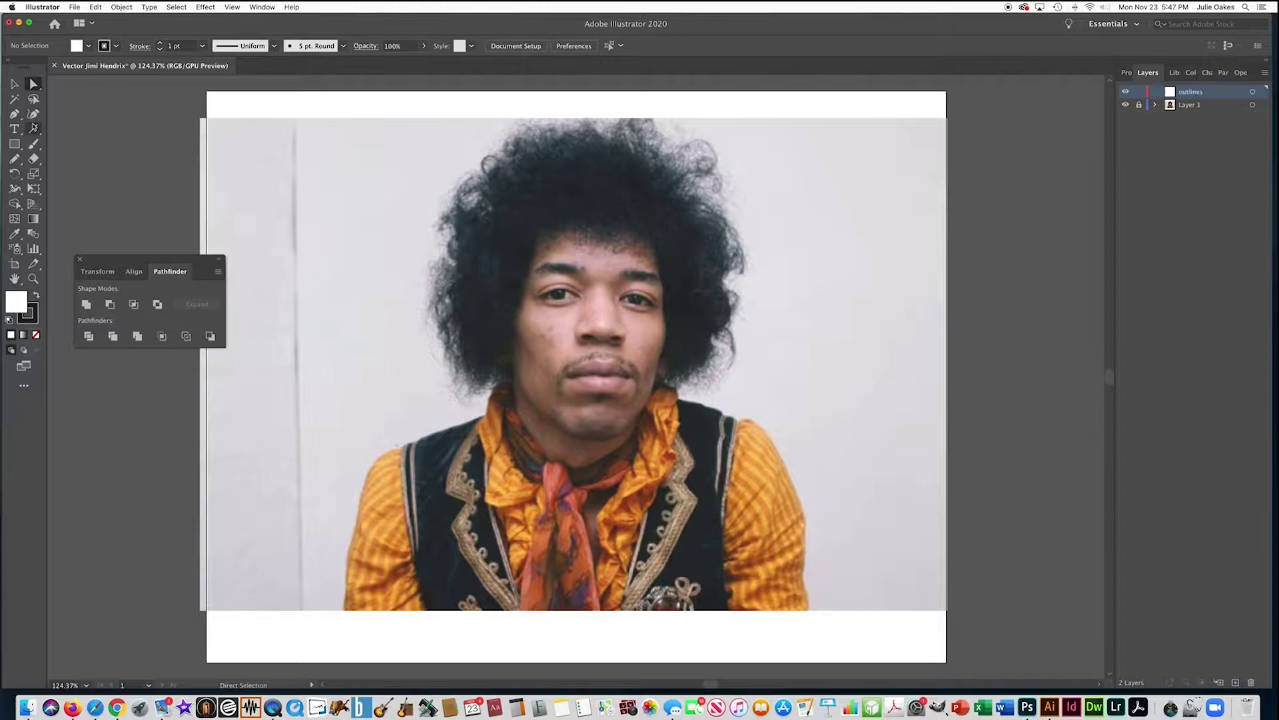
pyautogui.click(15, 144)
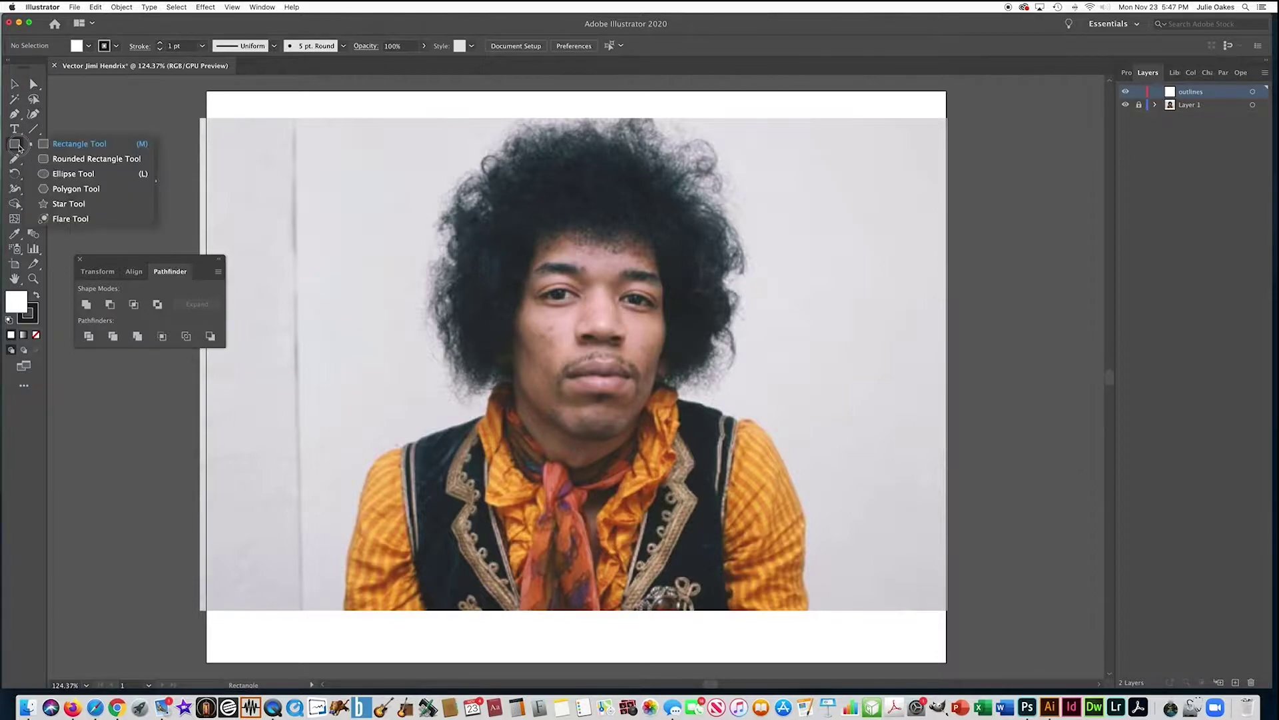
pyautogui.click(44, 174)
pyautogui.click(344, 158)
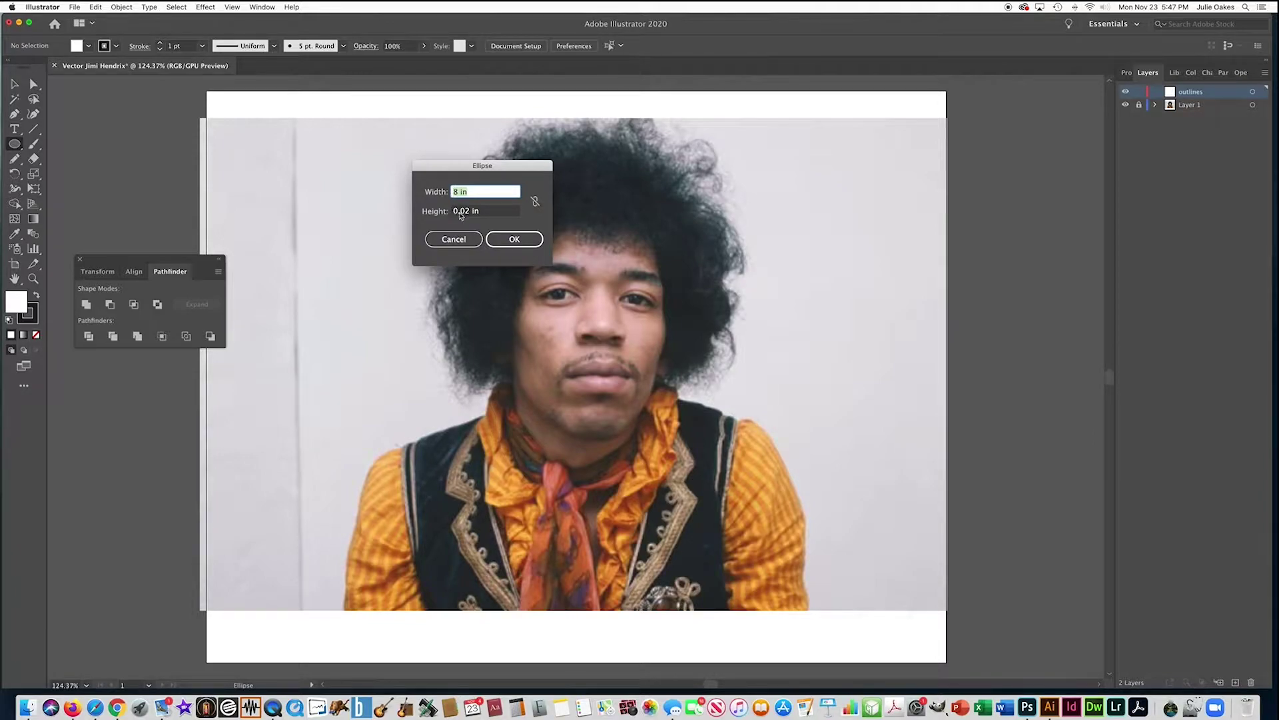
pyautogui.click(512, 239)
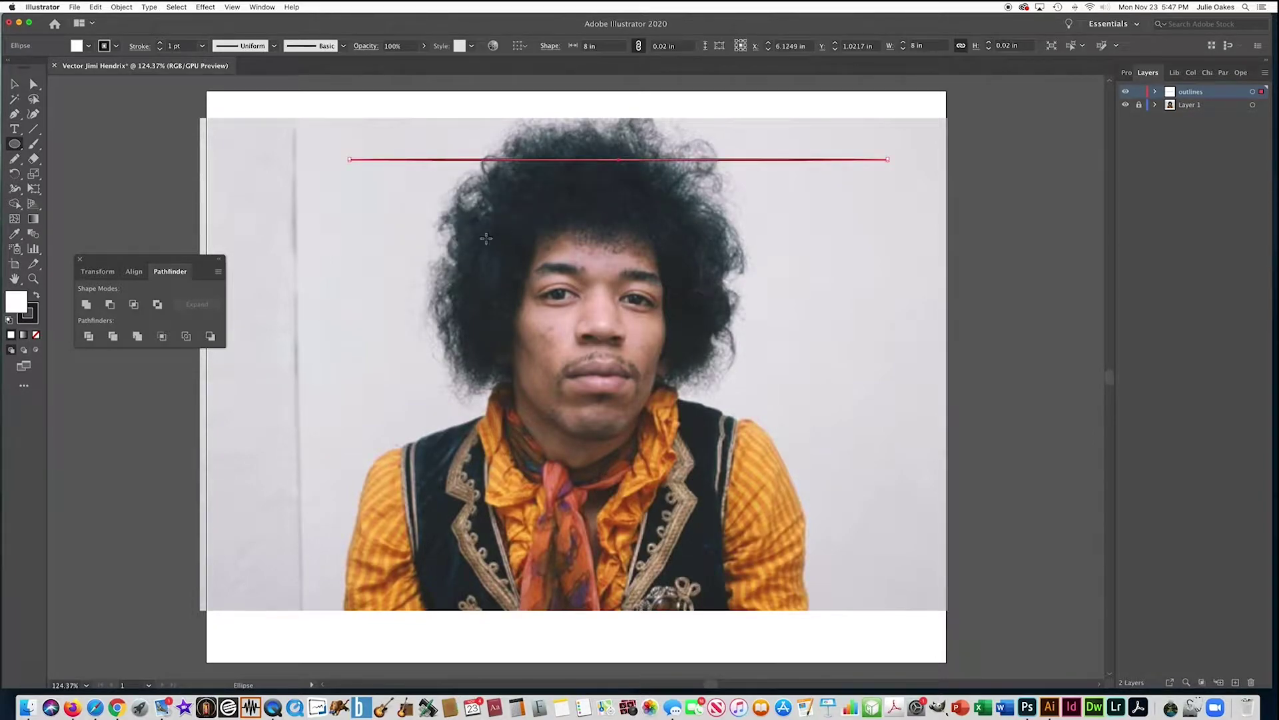
# Step: Give the thin ellipse a black fill and no stroke
pyautogui.click(116, 45)
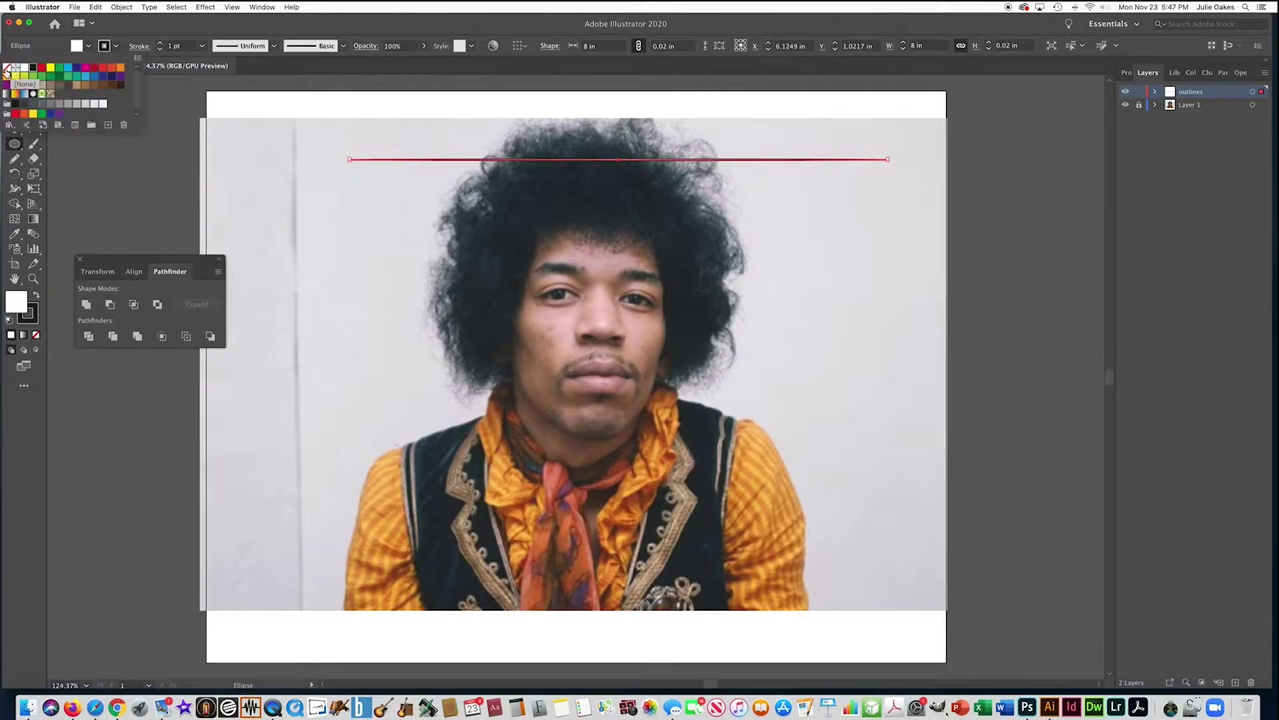
pyautogui.click(6, 68)
pyautogui.click(90, 47)
pyautogui.click(33, 68)
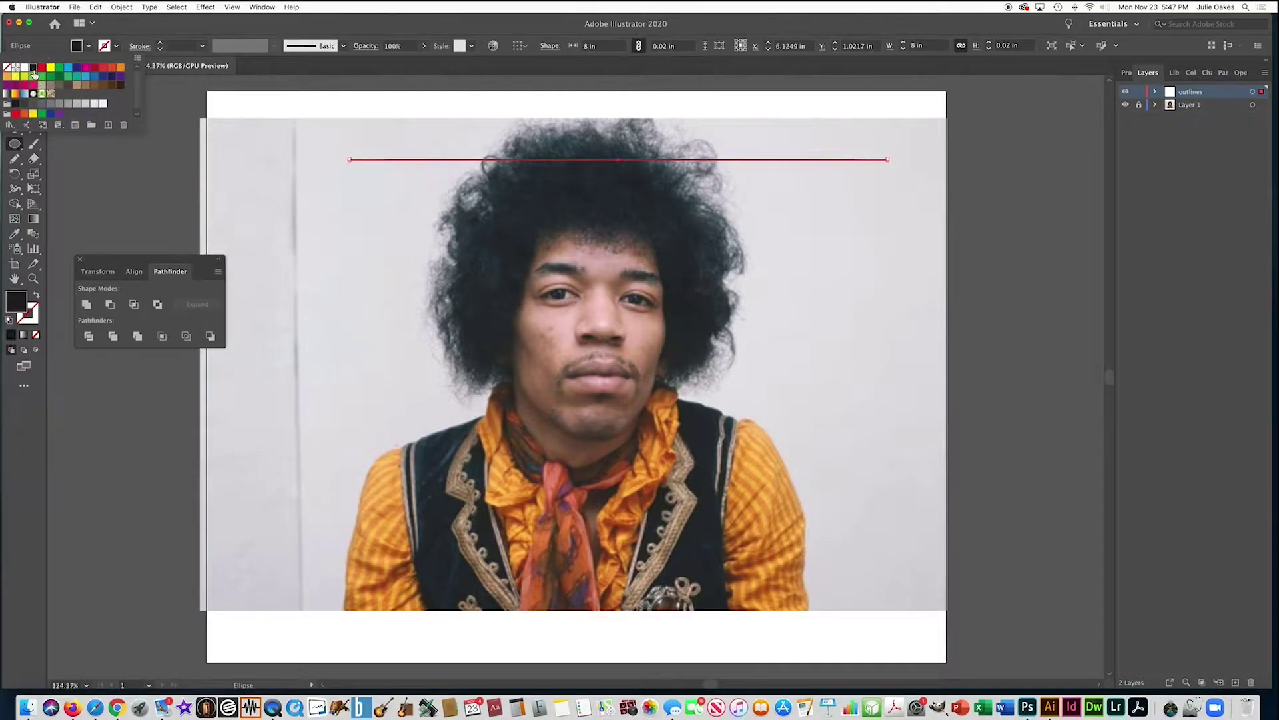
pyautogui.click(6, 68)
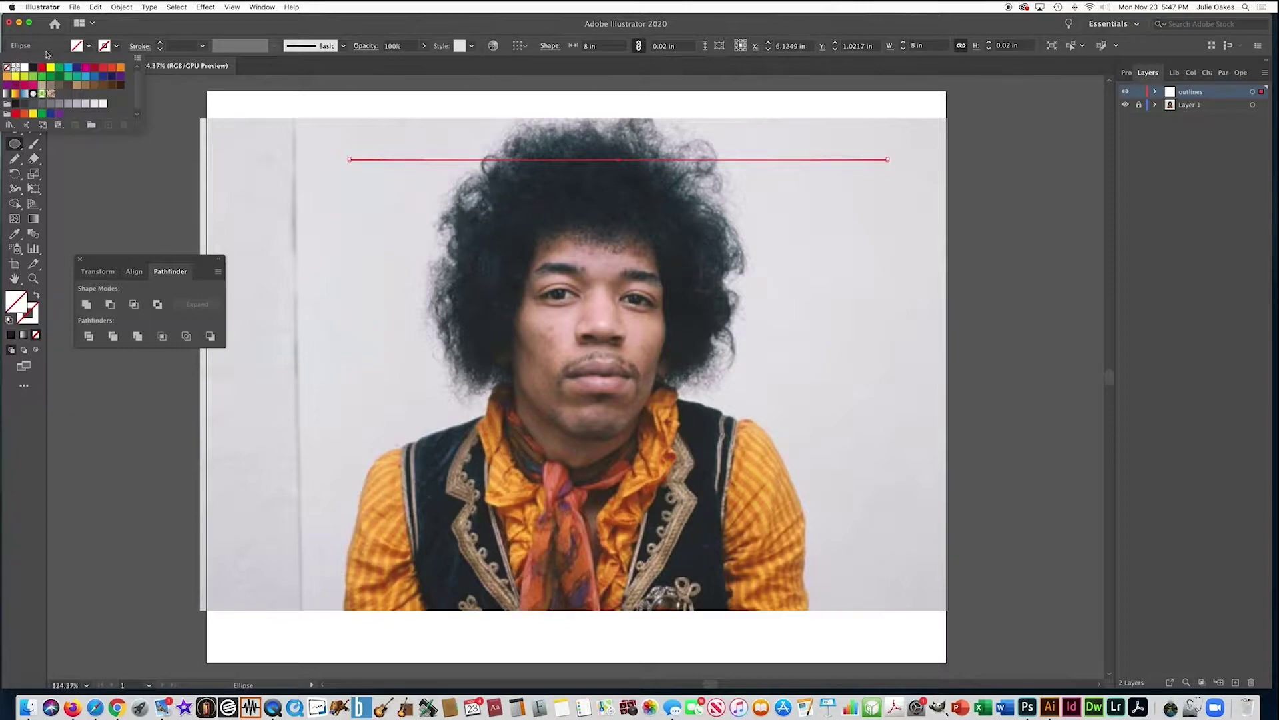
pyautogui.click(90, 46)
pyautogui.click(89, 46)
pyautogui.click(32, 67)
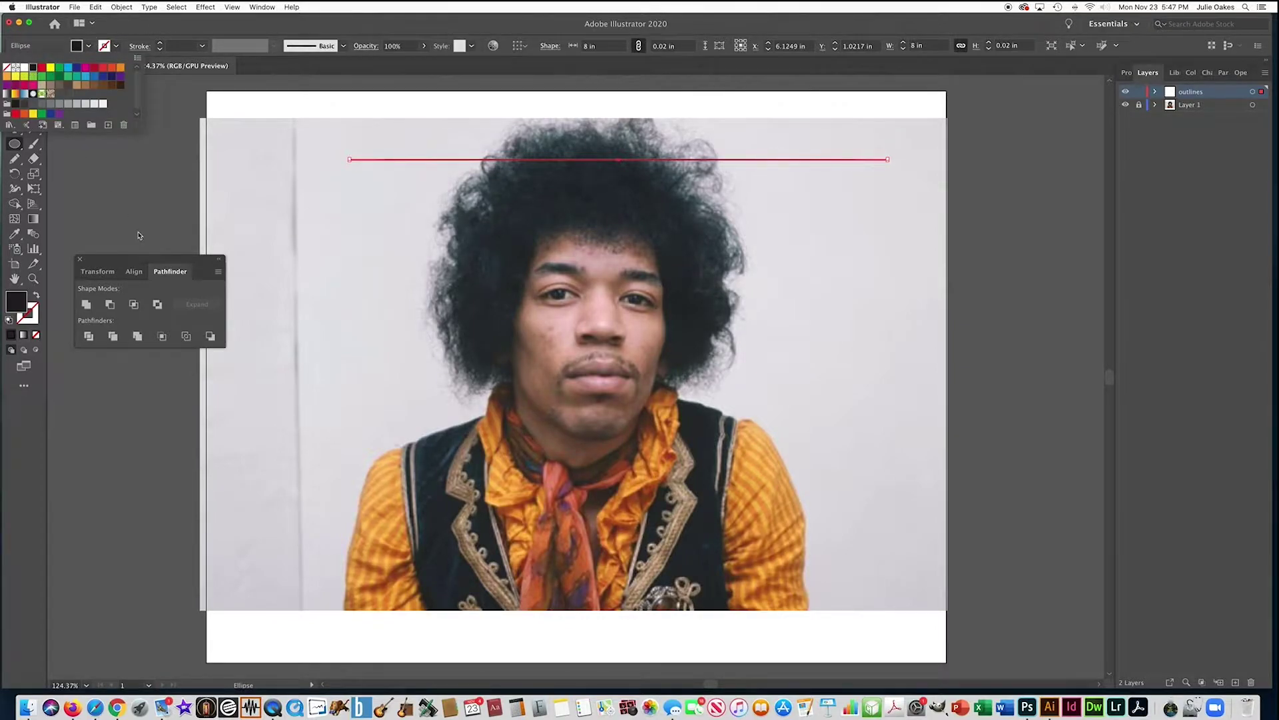
pyautogui.click(138, 235)
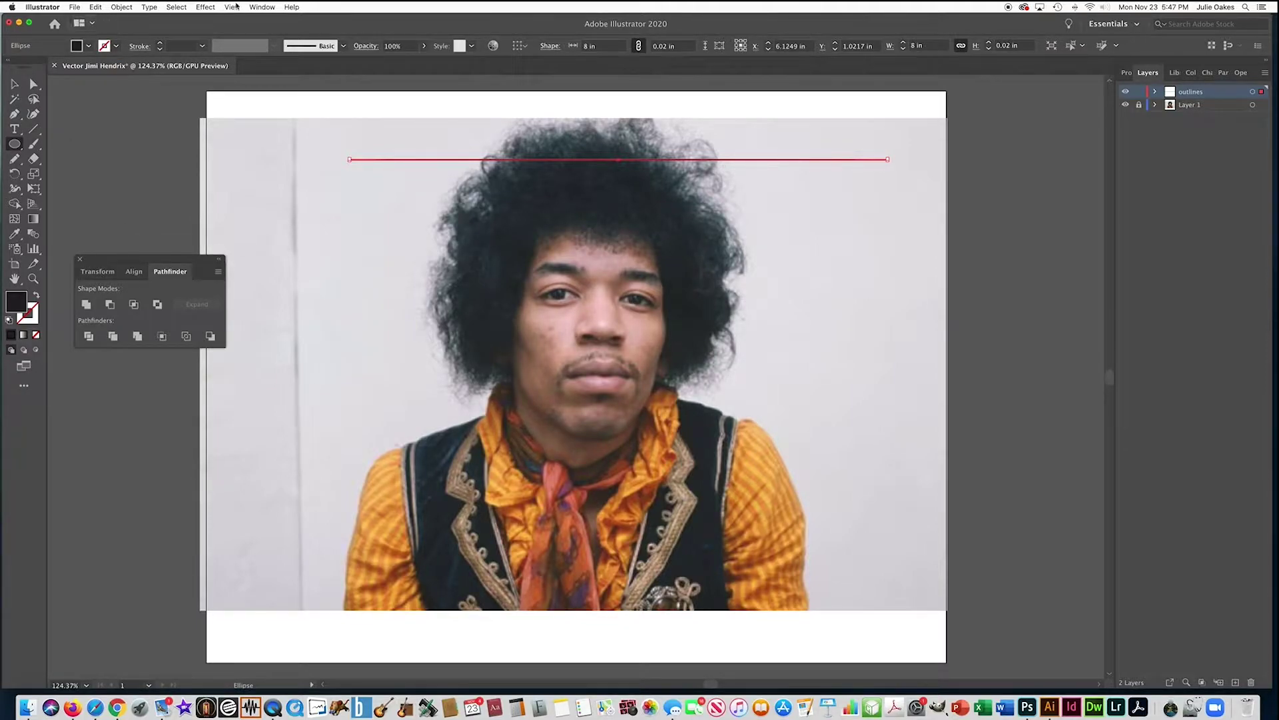
# Step: Make a new art brush from the ellipse with Stretch to Fit Stroke Length and no colorization
pyautogui.click(262, 7)
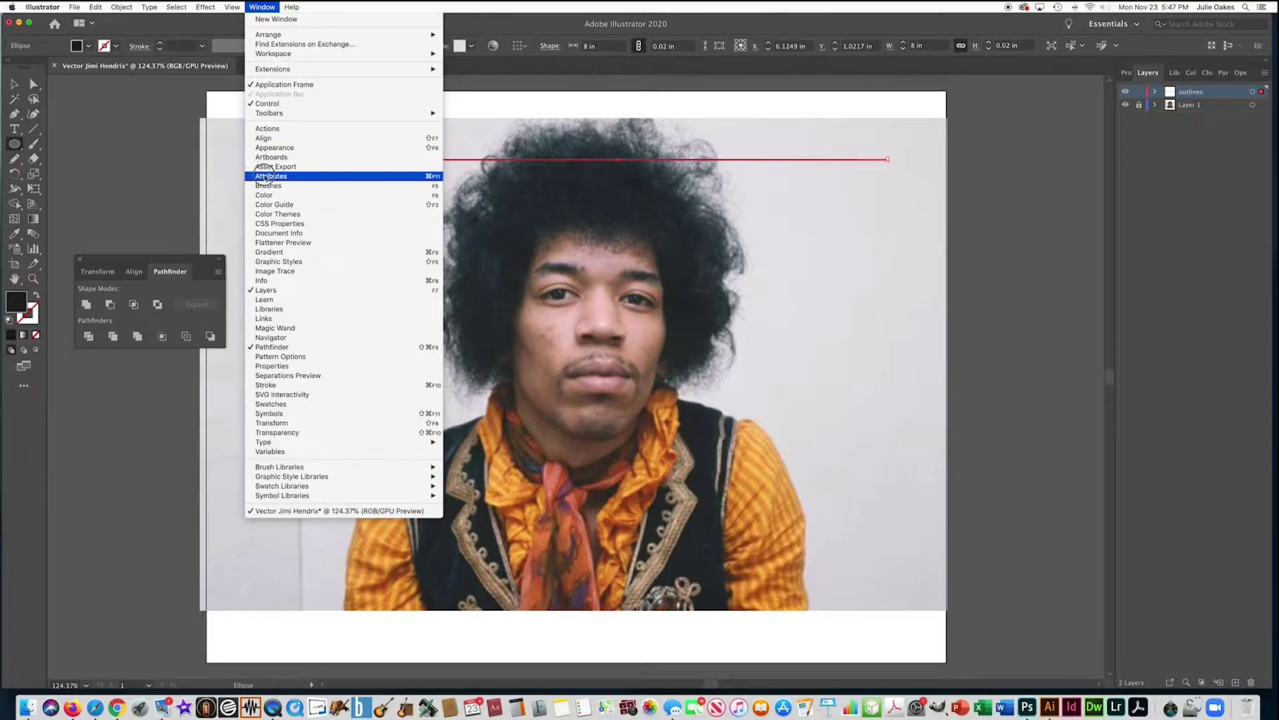
pyautogui.click(266, 186)
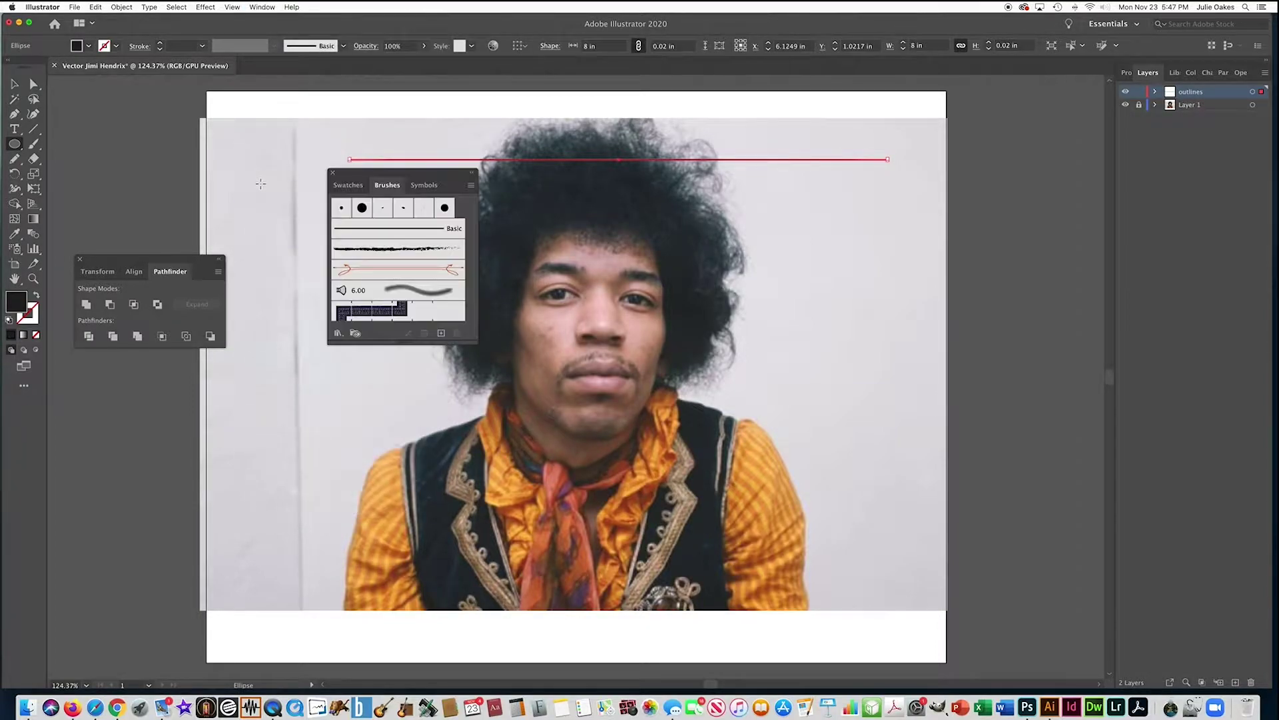
pyautogui.click(441, 334)
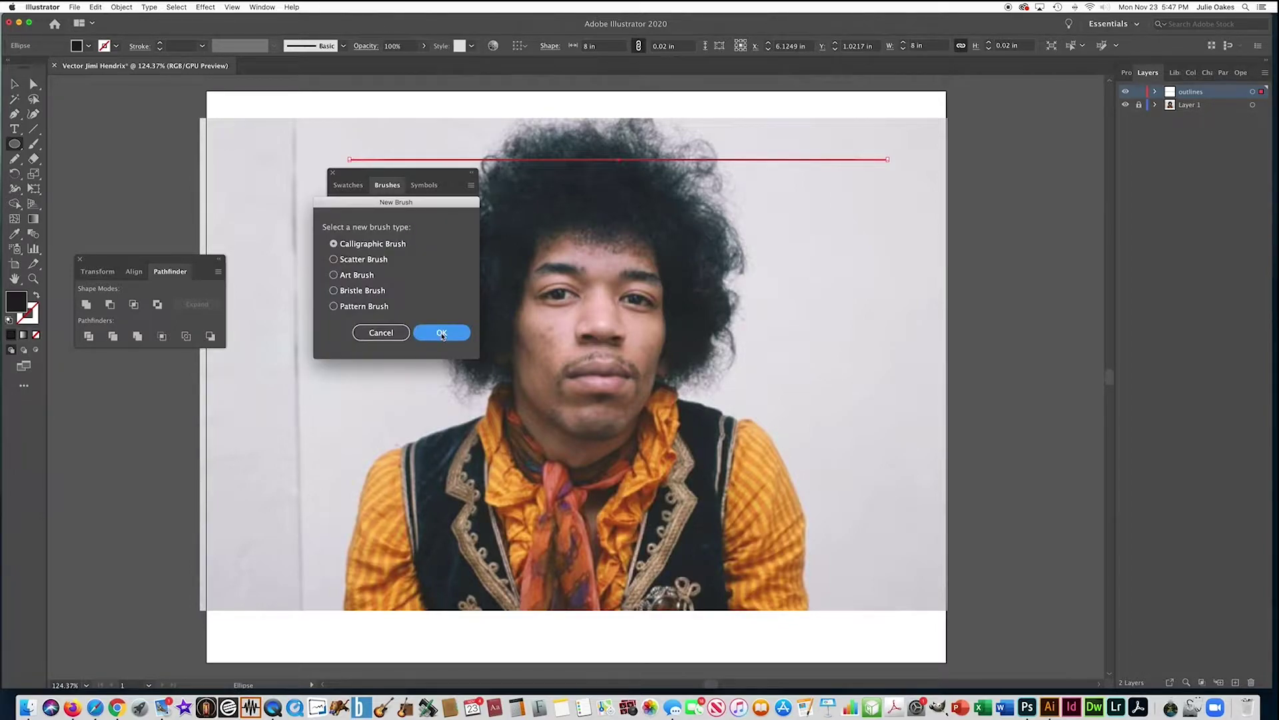
pyautogui.click(334, 275)
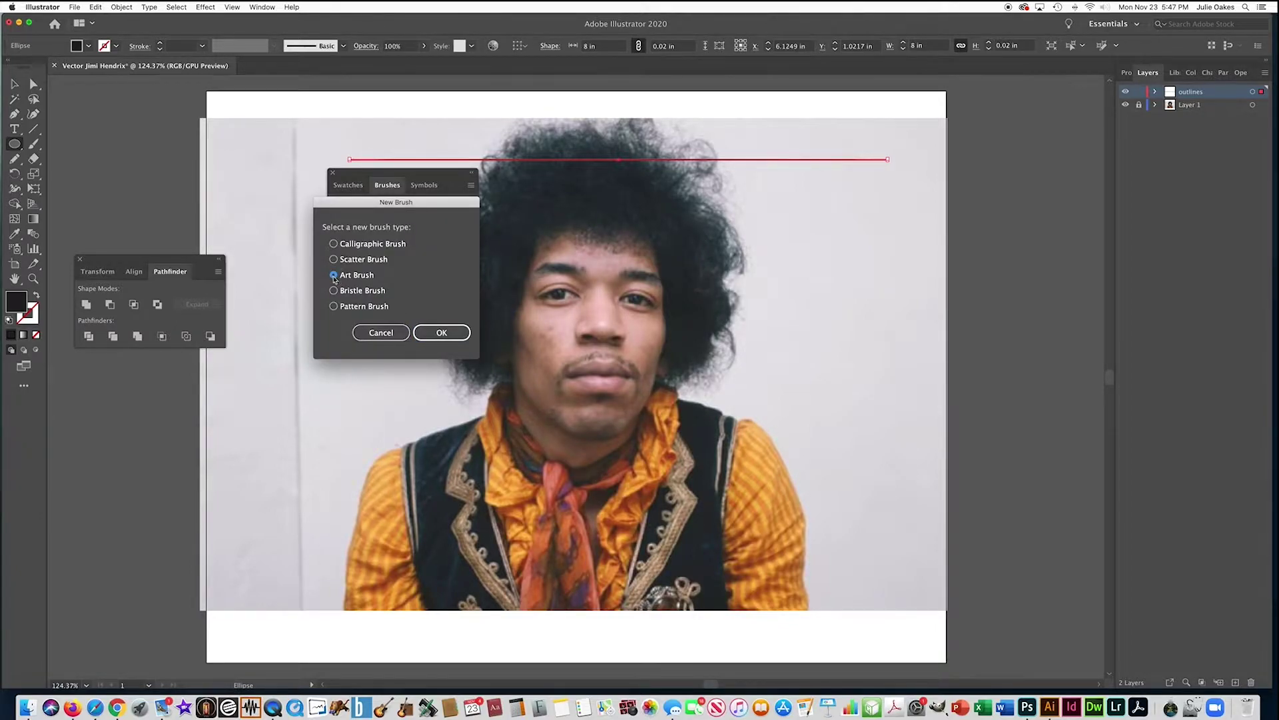
pyautogui.click(432, 331)
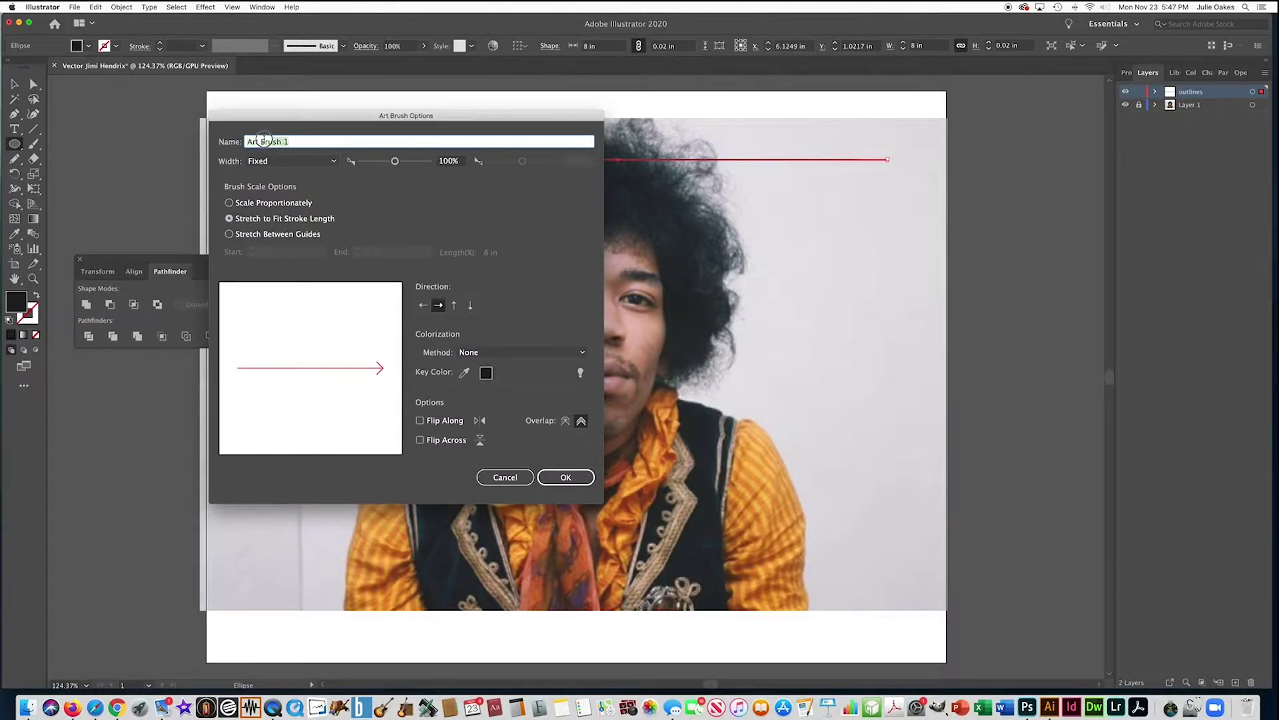
pyautogui.press('BackSpace')
pyautogui.click(566, 478)
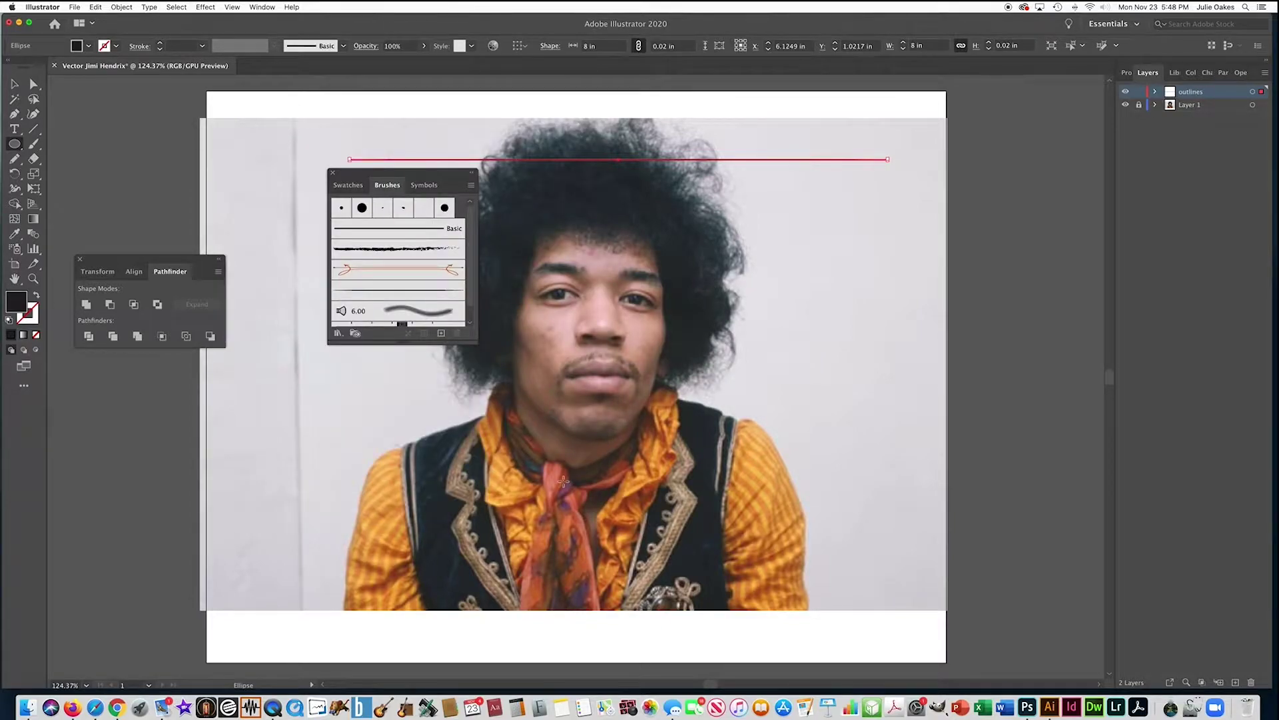
# Step: Activate the Paintbrush tool with the new art brush, accept its tool options, and close the brush list
pyautogui.doubleClick(35, 145)
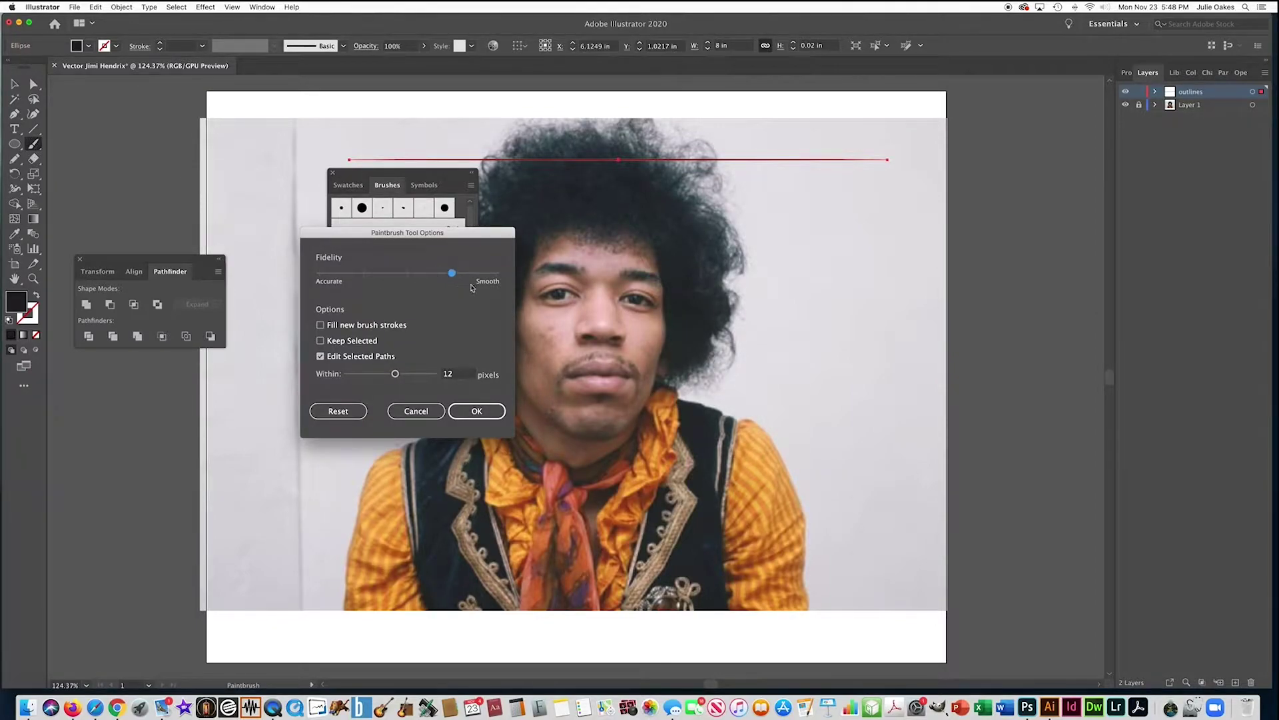
pyautogui.click(476, 410)
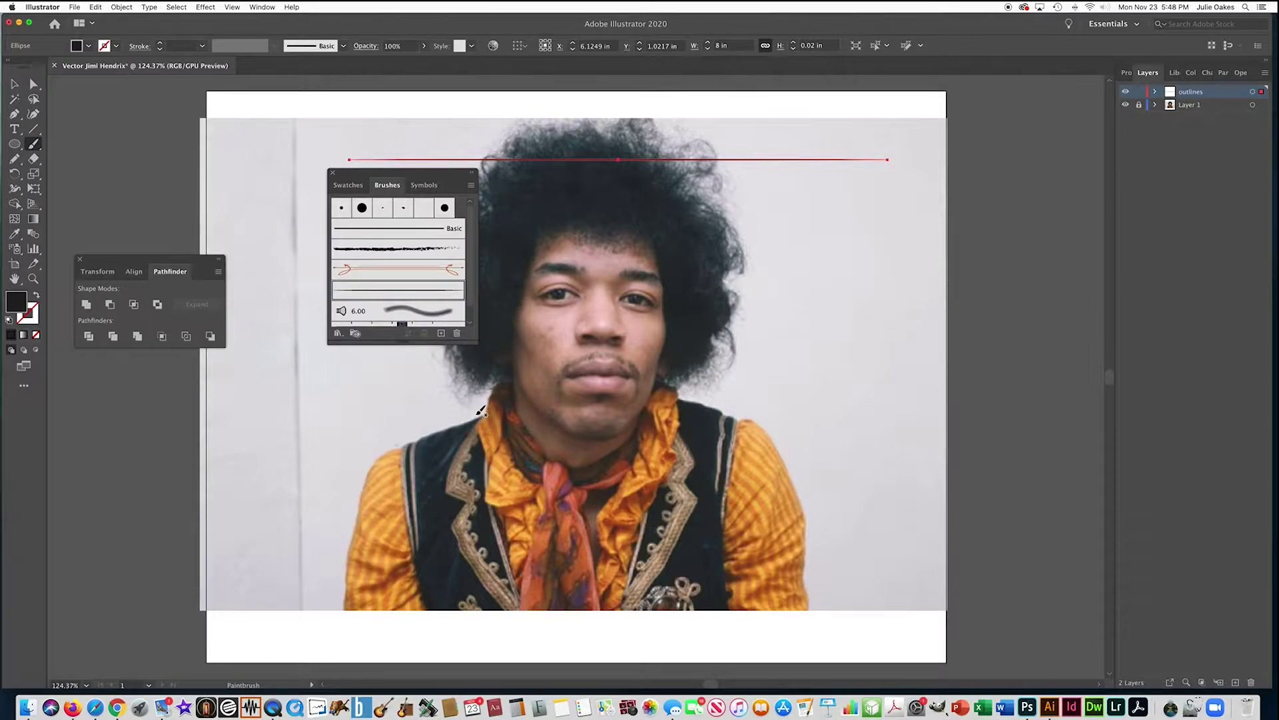
pyautogui.click(333, 174)
# Step: Delete the thin source ellipse from the artwork
pyautogui.press('space')
pyautogui.keyDown('super'); pyautogui.click(569, 305); pyautogui.keyUp('super')
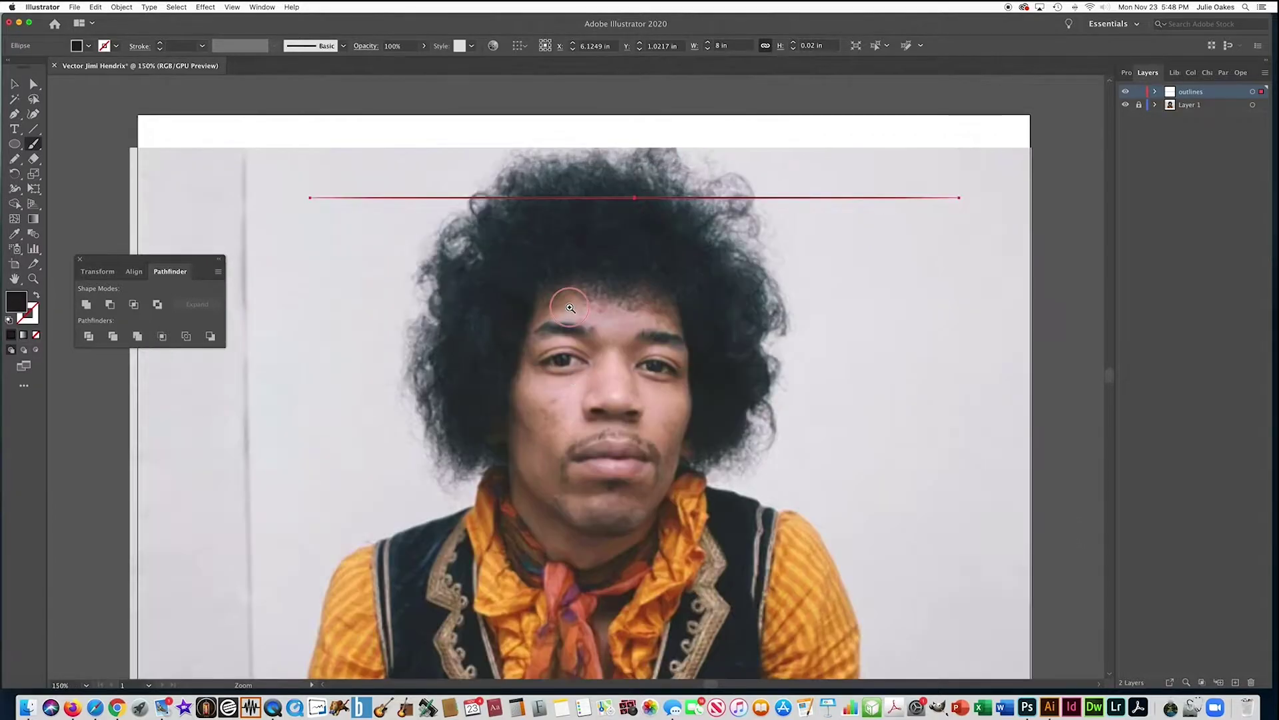
pyautogui.keyDown('super'); pyautogui.click(569, 311); pyautogui.keyUp('super')
pyautogui.keyDown('alt'); pyautogui.keyDown('super'); pyautogui.click(566, 327); pyautogui.keyUp('super'); pyautogui.keyUp('alt')
pyautogui.moveTo(530, 285)
pyautogui.mouseDown()
pyautogui.moveTo(559, 366)
pyautogui.moveTo(522, 285)
pyautogui.mouseUp()
pyautogui.press('Delete')
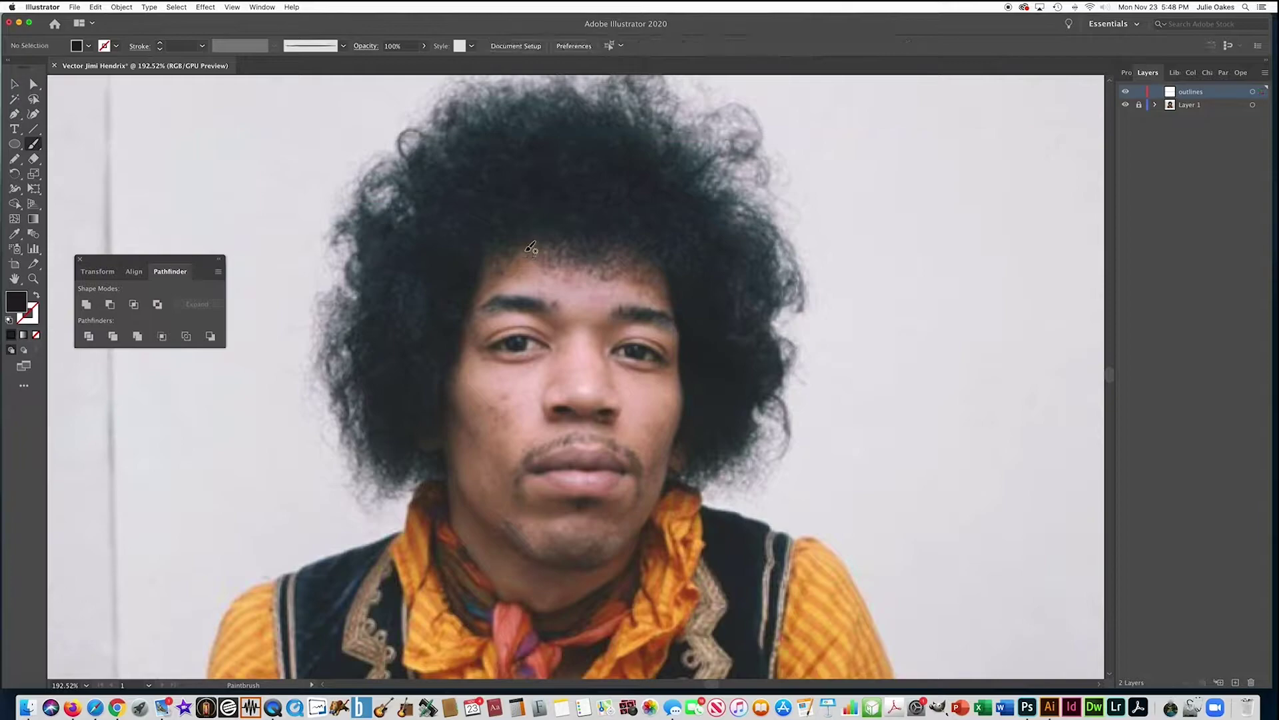
# Step: Trace the upper and lower lid edges of the eye on the photo's left side with tapered Paintbrush strokes
pyautogui.keyDown('super'); pyautogui.click(540, 347); pyautogui.keyUp('super')
pyautogui.keyDown('super'); pyautogui.click(542, 365); pyautogui.keyUp('super')
pyautogui.keyDown('super'); pyautogui.click(559, 371); pyautogui.keyUp('super')
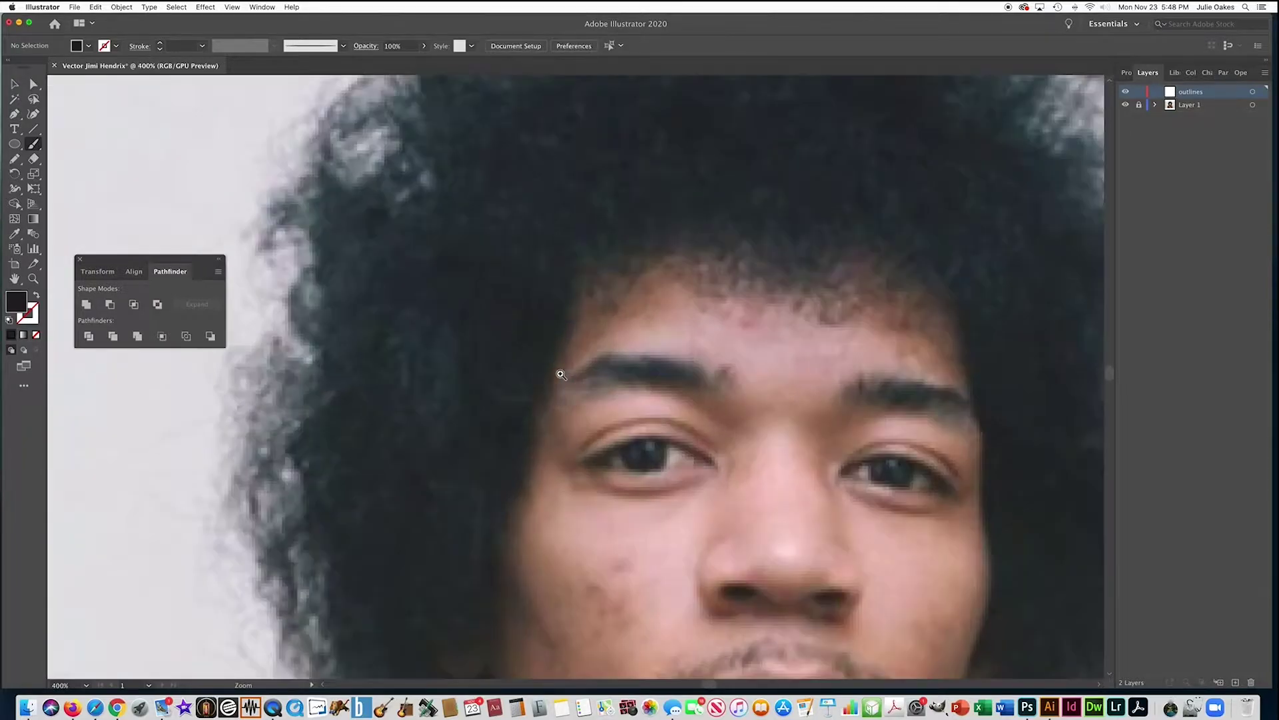
pyautogui.keyDown('super'); pyautogui.click(560, 374); pyautogui.keyUp('super')
pyautogui.moveTo(568, 354); pyautogui.dragTo(428, 154)
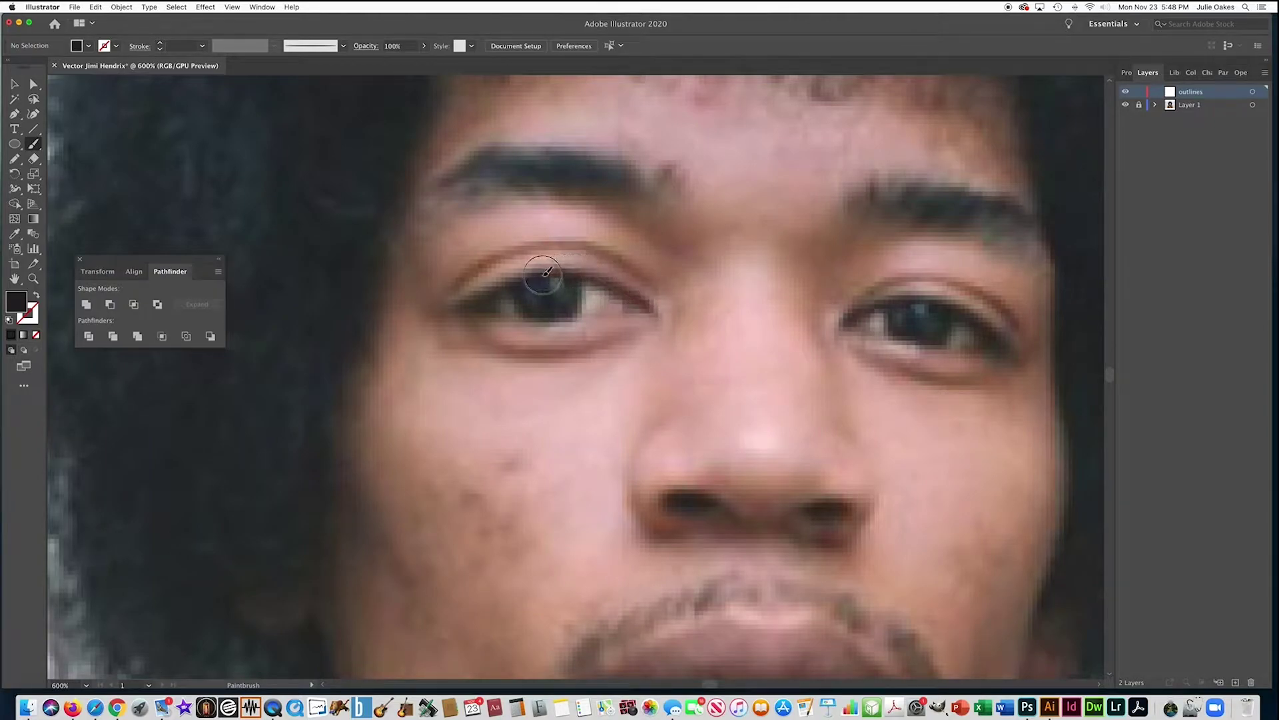
pyautogui.moveTo(505, 282); pyautogui.dragTo(448, 310)
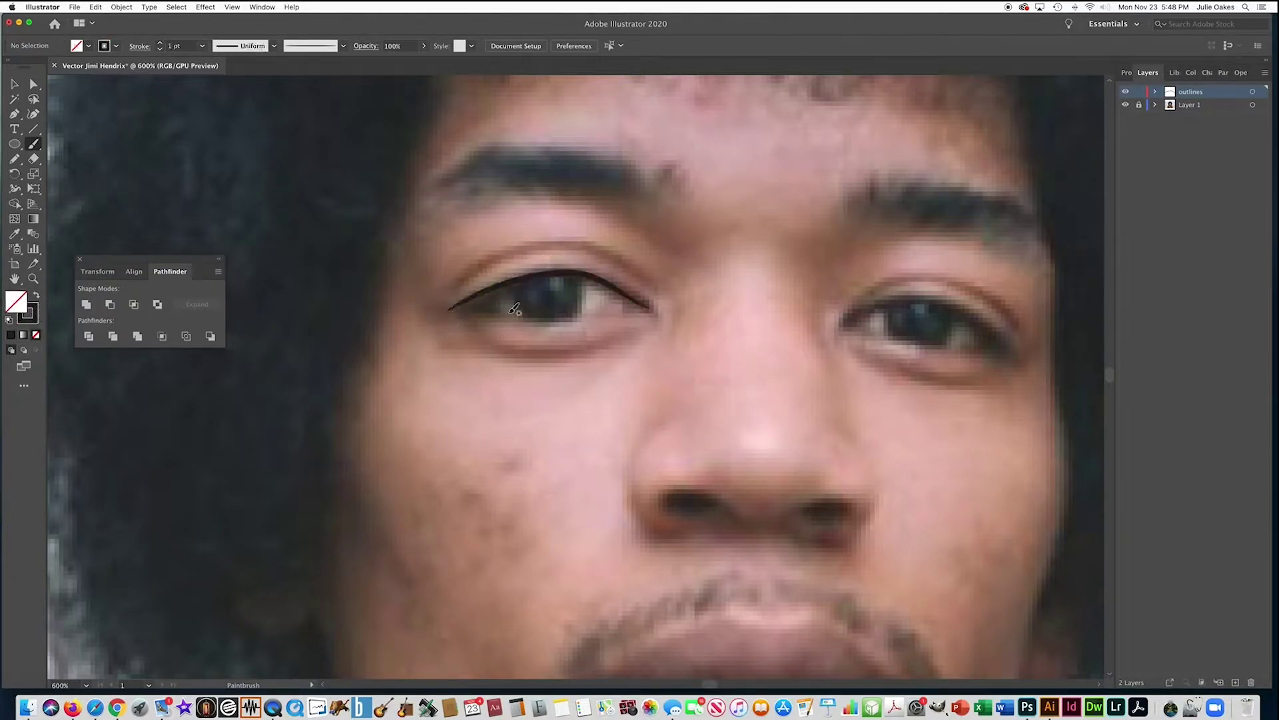
pyautogui.moveTo(649, 309)
pyautogui.mouseDown()
pyautogui.moveTo(527, 325)
pyautogui.moveTo(448, 308)
pyautogui.mouseUp()
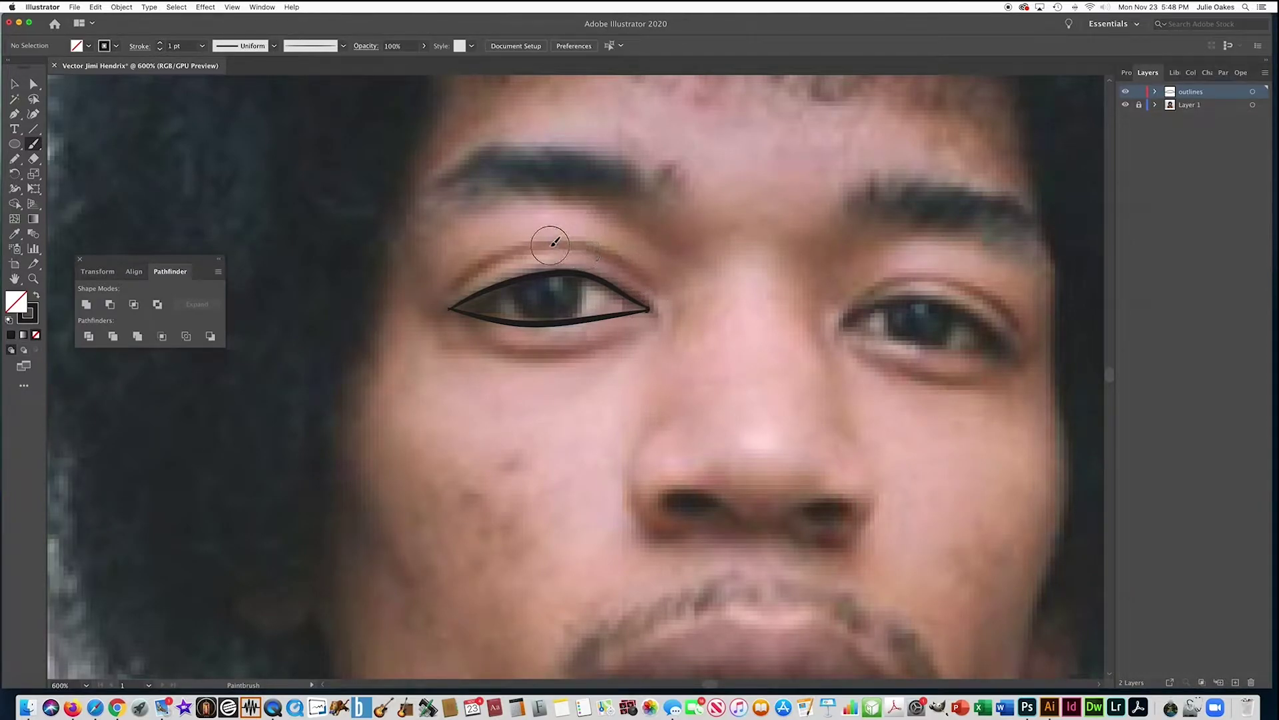
# Step: Paint the same eye's remaining outlines: the upper lid crease, the iris with its highlight, and the crease below the eye
pyautogui.moveTo(447, 285); pyautogui.dragTo(656, 288)
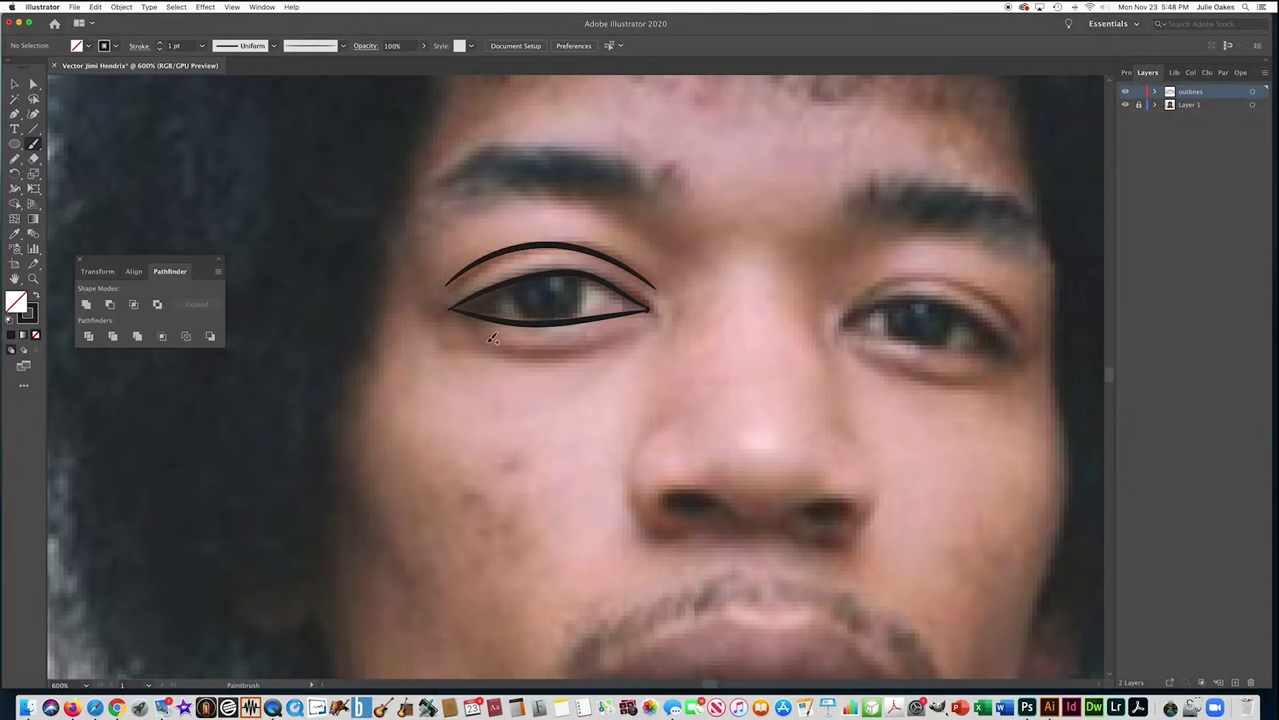
pyautogui.moveTo(525, 278)
pyautogui.mouseDown()
pyautogui.moveTo(503, 288)
pyautogui.moveTo(498, 310)
pyautogui.moveTo(523, 332)
pyautogui.moveTo(592, 313)
pyautogui.moveTo(600, 296)
pyautogui.moveTo(574, 274)
pyautogui.moveTo(530, 278)
pyautogui.moveTo(530, 293)
pyautogui.moveTo(577, 305)
pyautogui.moveTo(565, 278)
pyautogui.moveTo(543, 293)
pyautogui.moveTo(570, 286)
pyautogui.moveTo(559, 276)
pyautogui.mouseUp()
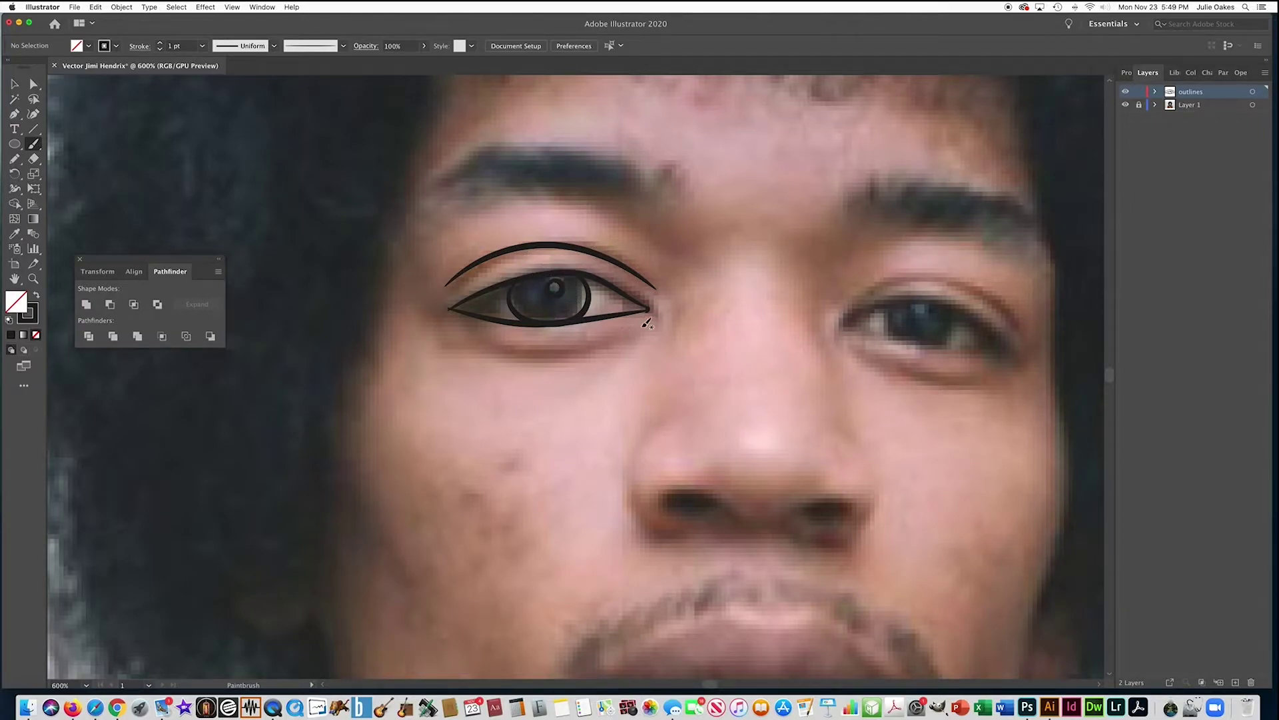
pyautogui.moveTo(640, 329)
pyautogui.mouseDown()
pyautogui.moveTo(556, 352)
pyautogui.moveTo(463, 326)
pyautogui.mouseUp()
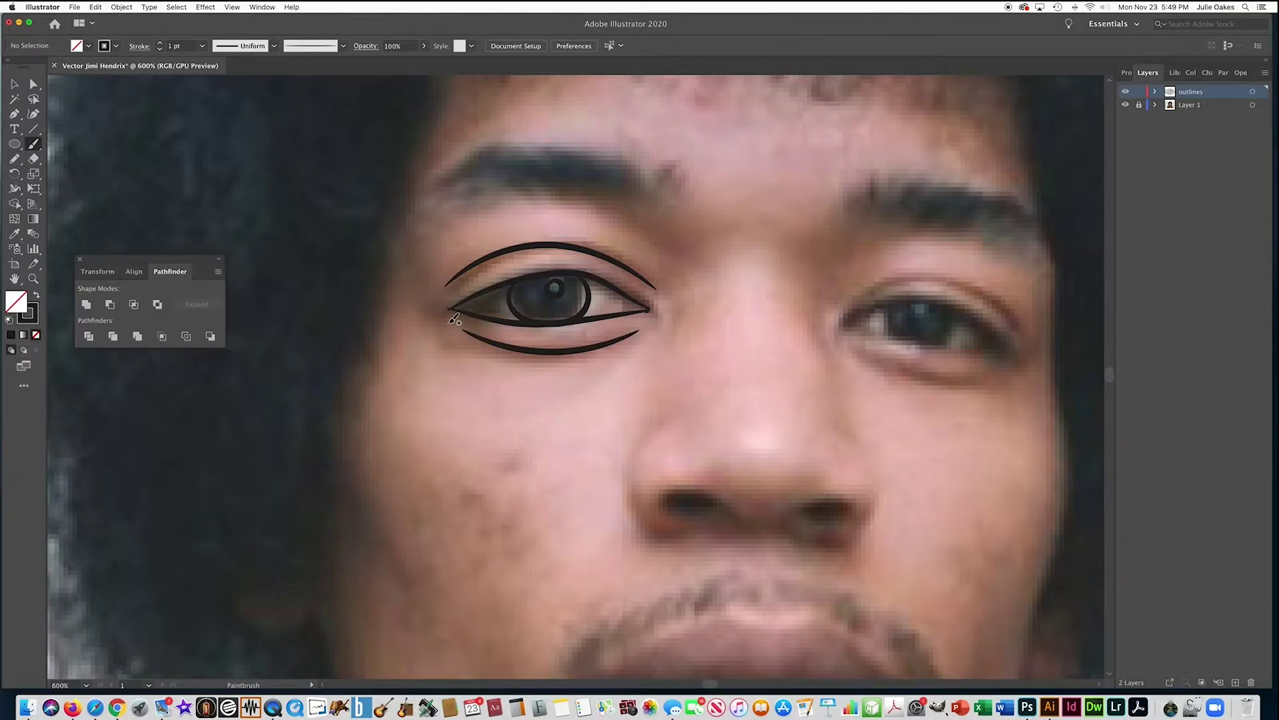
pyautogui.moveTo(726, 429); pyautogui.dragTo(670, 377)
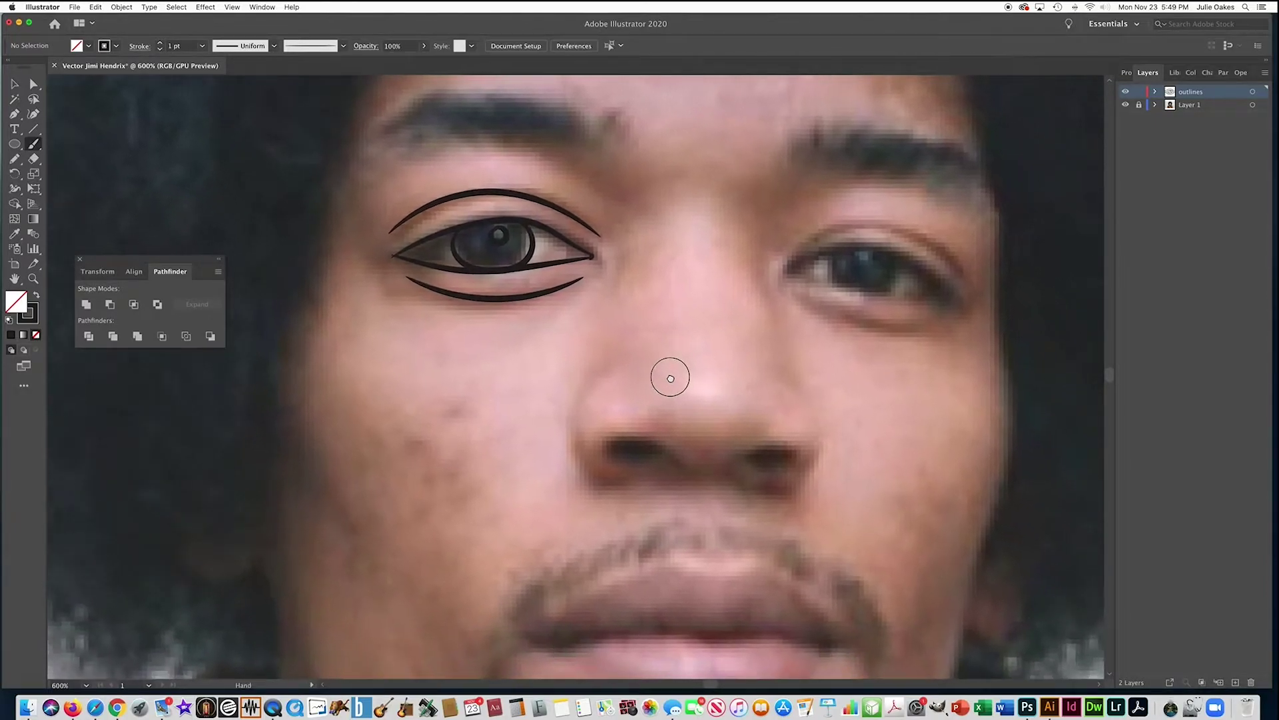
# Step: Trace the nose with tapered Paintbrush strokes: the nostrils and base, both outer wings, and the bridge line on the photo's right side
pyautogui.moveTo(666, 455)
pyautogui.mouseDown()
pyautogui.moveTo(603, 452)
pyautogui.moveTo(611, 437)
pyautogui.moveTo(639, 438)
pyautogui.moveTo(698, 470)
pyautogui.moveTo(759, 447)
pyautogui.moveTo(789, 447)
pyautogui.moveTo(795, 463)
pyautogui.moveTo(761, 475)
pyautogui.moveTo(706, 466)
pyautogui.mouseUp()
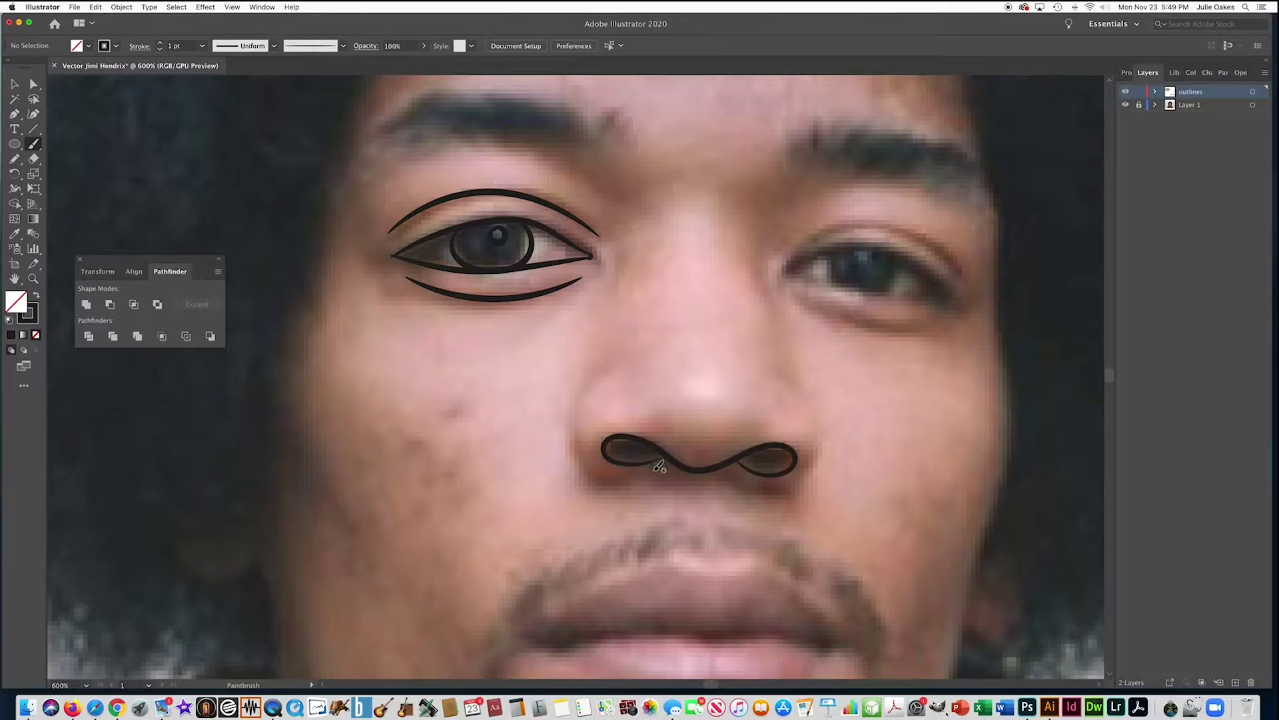
pyautogui.moveTo(575, 443)
pyautogui.mouseDown()
pyautogui.moveTo(569, 419)
pyautogui.moveTo(605, 368)
pyautogui.mouseUp()
pyautogui.moveTo(742, 476)
pyautogui.mouseDown()
pyautogui.moveTo(809, 473)
pyautogui.moveTo(824, 439)
pyautogui.moveTo(808, 401)
pyautogui.moveTo(761, 377)
pyautogui.mouseUp()
pyautogui.moveTo(760, 241); pyautogui.dragTo(784, 367)
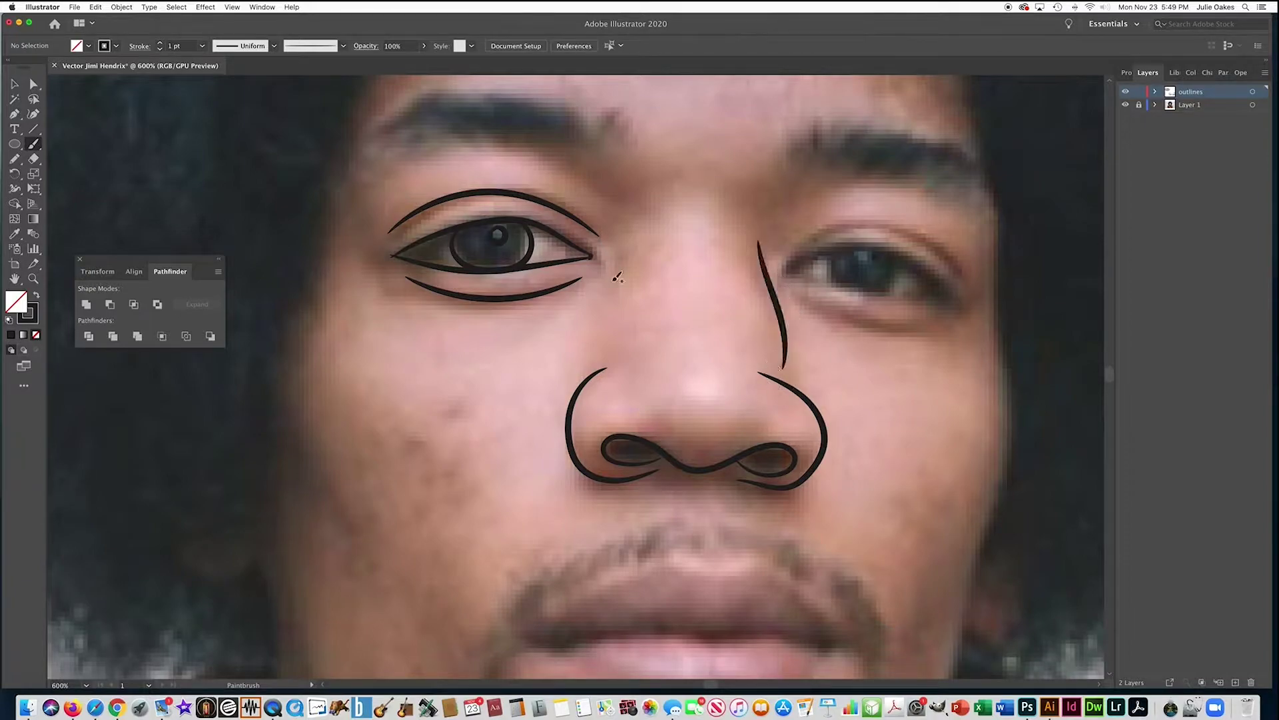
# Step: Fill in the eyebrow on the photo's left side with many short hair strokes following its shape
pyautogui.moveTo(592, 212); pyautogui.dragTo(609, 272)
pyautogui.moveTo(629, 214)
pyautogui.mouseDown()
pyautogui.moveTo(638, 194)
pyautogui.moveTo(623, 174)
pyautogui.moveTo(603, 173)
pyautogui.moveTo(606, 209)
pyautogui.mouseUp()
pyautogui.moveTo(568, 162); pyautogui.dragTo(604, 204)
pyautogui.moveTo(565, 161); pyautogui.dragTo(596, 202)
pyautogui.moveTo(549, 164)
pyautogui.mouseDown()
pyautogui.moveTo(566, 184)
pyautogui.moveTo(573, 172)
pyautogui.moveTo(549, 153)
pyautogui.moveTo(559, 185)
pyautogui.moveTo(527, 157)
pyautogui.moveTo(532, 179)
pyautogui.moveTo(479, 178)
pyautogui.mouseUp()
pyautogui.moveTo(424, 167)
pyautogui.mouseDown()
pyautogui.moveTo(465, 174)
pyautogui.moveTo(450, 177)
pyautogui.mouseUp()
pyautogui.moveTo(391, 182); pyautogui.dragTo(441, 188)
pyautogui.moveTo(367, 206)
pyautogui.mouseDown()
pyautogui.moveTo(453, 194)
pyautogui.moveTo(429, 181)
pyautogui.moveTo(495, 184)
pyautogui.moveTo(486, 172)
pyautogui.moveTo(512, 175)
pyautogui.moveTo(499, 181)
pyautogui.moveTo(513, 165)
pyautogui.moveTo(496, 152)
pyautogui.moveTo(521, 171)
pyautogui.moveTo(571, 179)
pyautogui.mouseUp()
# Step: Trace the lips with the Paintbrush: both halves of the upper lip's edge, the line between the lips, and the lower lip
pyautogui.press('super+minus')
pyautogui.moveTo(551, 317); pyautogui.dragTo(430, 172)
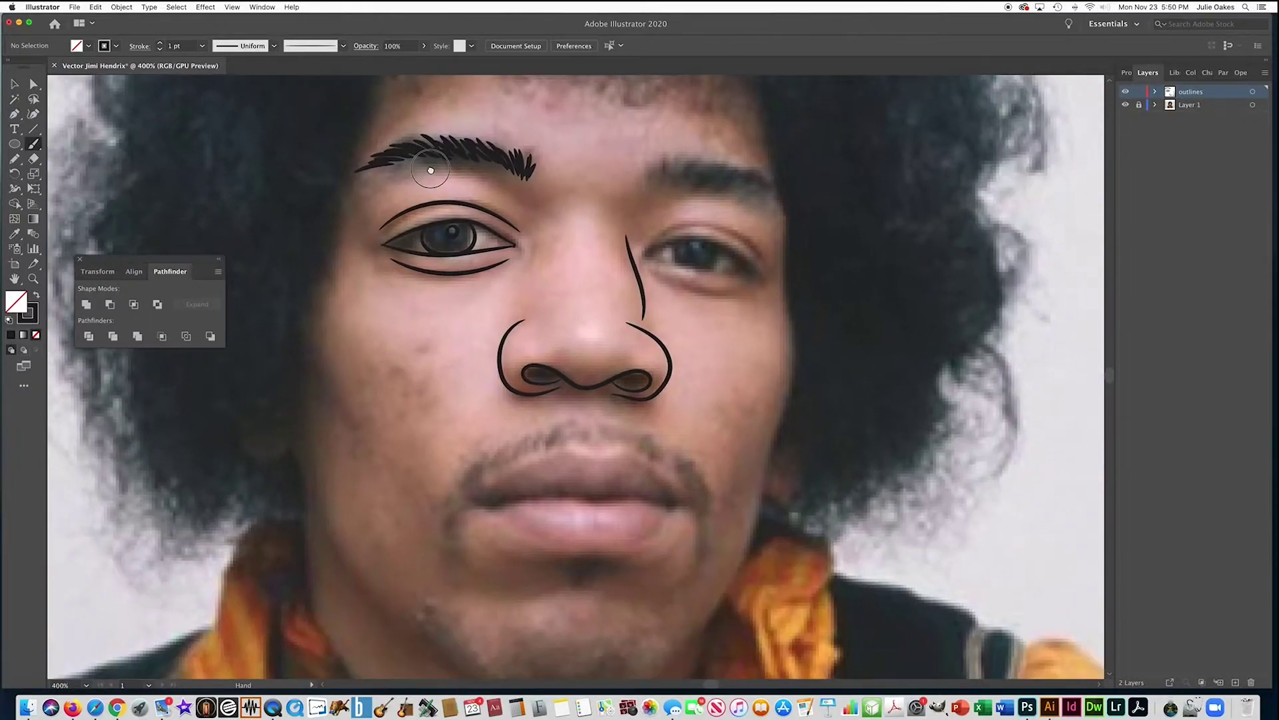
pyautogui.moveTo(602, 457)
pyautogui.mouseDown()
pyautogui.moveTo(534, 459)
pyautogui.moveTo(465, 503)
pyautogui.mouseUp()
pyautogui.moveTo(590, 455)
pyautogui.mouseDown()
pyautogui.moveTo(625, 453)
pyautogui.moveTo(687, 501)
pyautogui.mouseUp()
pyautogui.hscroll(-1, 586, 506)
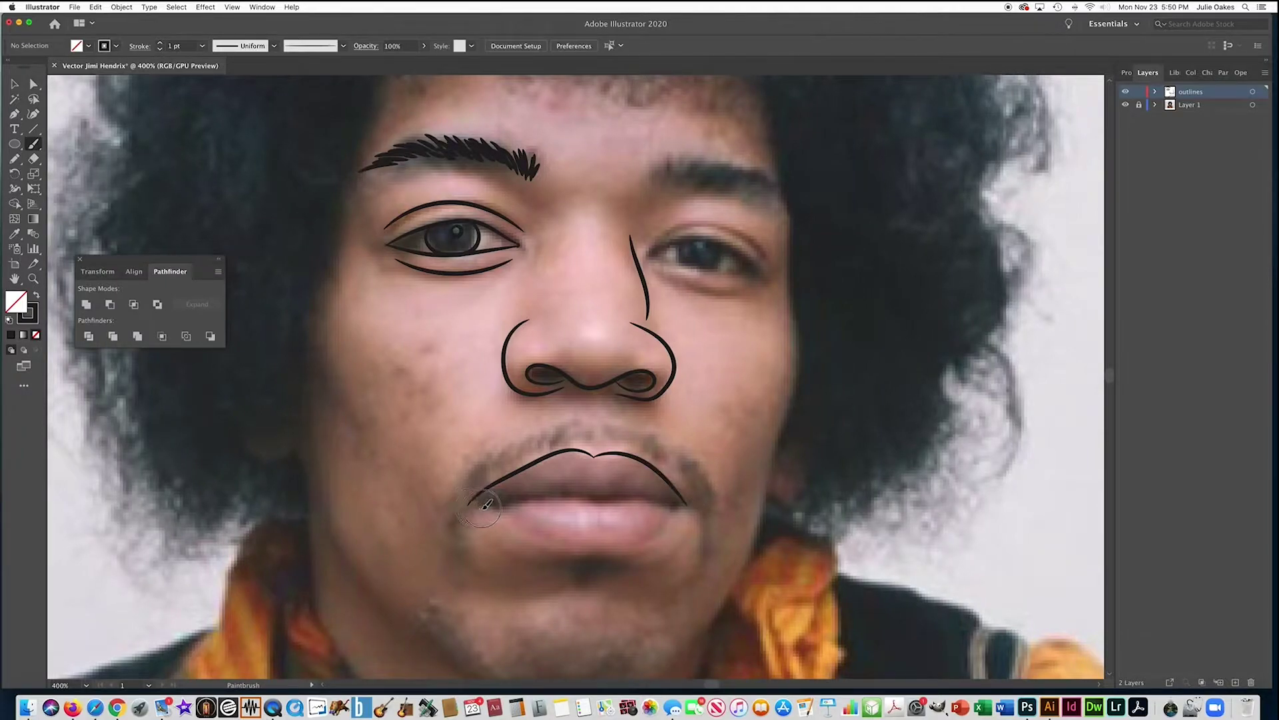
pyautogui.moveTo(689, 501)
pyautogui.mouseDown()
pyautogui.moveTo(564, 492)
pyautogui.moveTo(469, 504)
pyautogui.mouseUp()
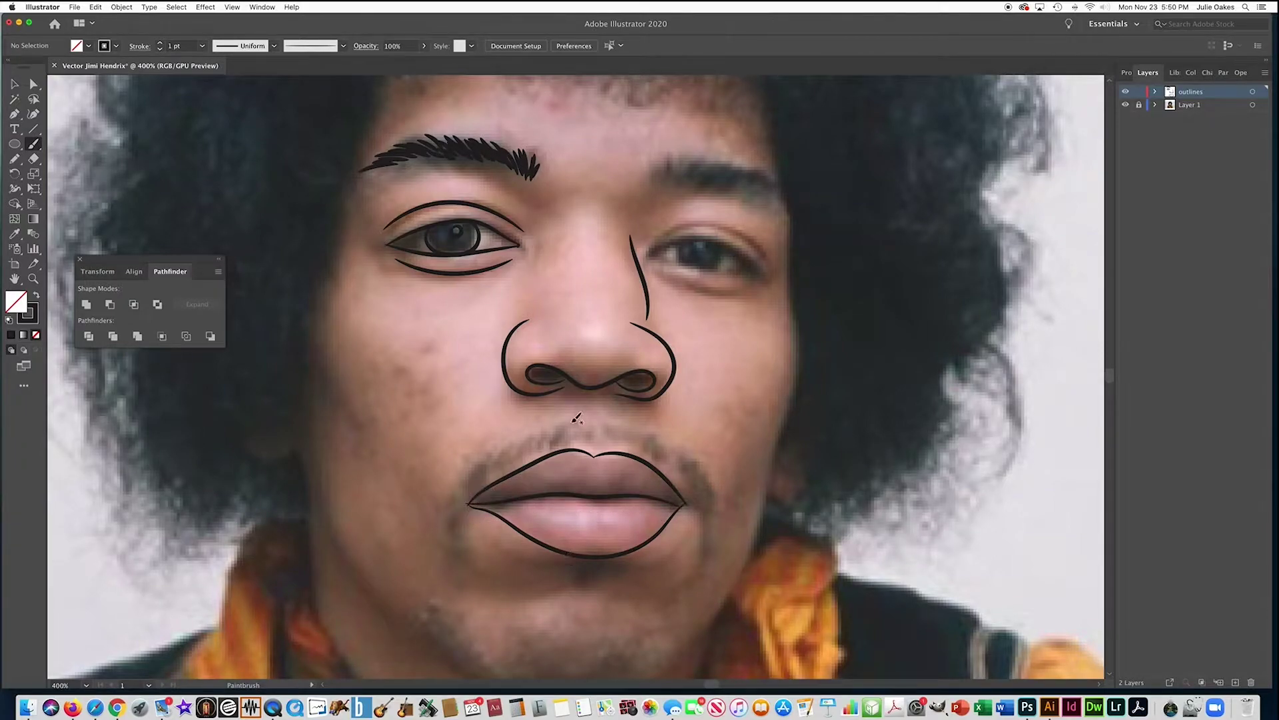
# Step: Paint a few short moustache hairs above the middle of the upper lip, and toggle off the visibility of the photo layer
pyautogui.moveTo(585, 421)
pyautogui.mouseDown()
pyautogui.moveTo(575, 441)
pyautogui.moveTo(553, 441)
pyautogui.mouseUp()
pyautogui.moveTo(572, 422); pyautogui.dragTo(568, 440)
pyautogui.press('super+space')
pyautogui.keyDown('alt'); pyautogui.keyDown('super'); pyautogui.click(526, 407); pyautogui.keyUp('super'); pyautogui.keyUp('alt')
pyautogui.keyDown('alt'); pyautogui.keyDown('super'); pyautogui.click(535, 374); pyautogui.keyUp('super'); pyautogui.keyUp('alt')
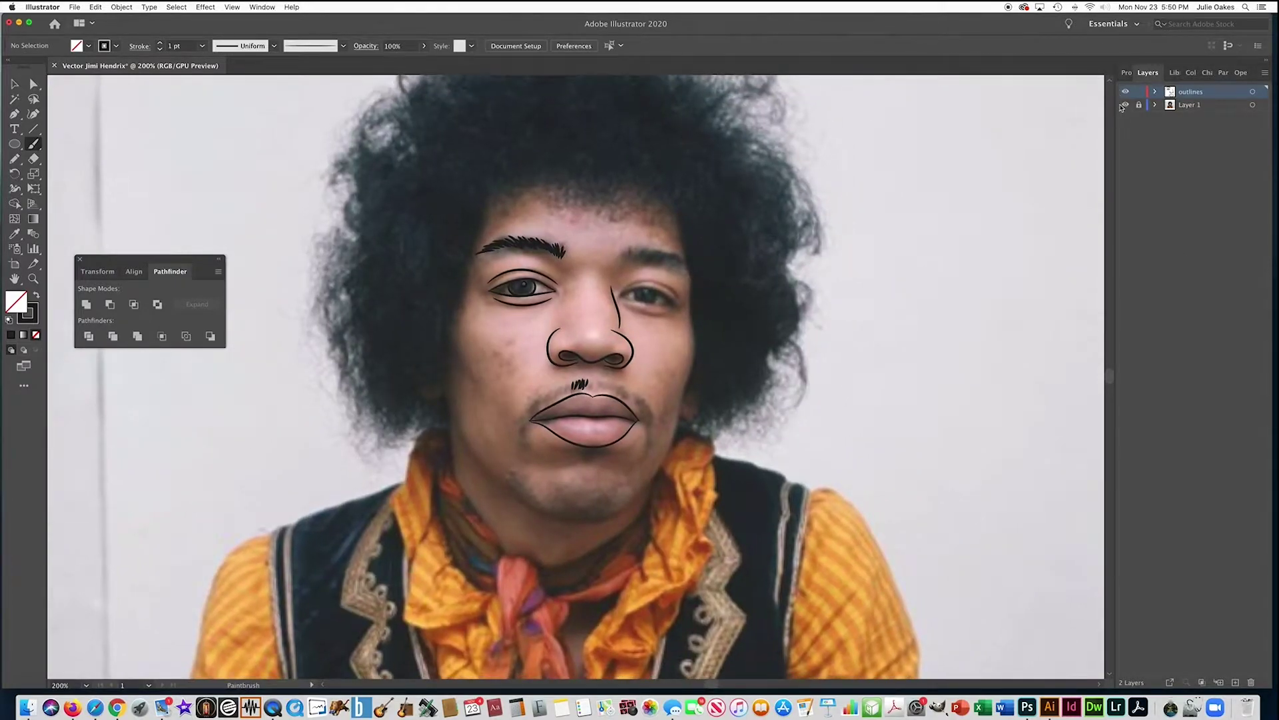
pyautogui.click(1125, 104)
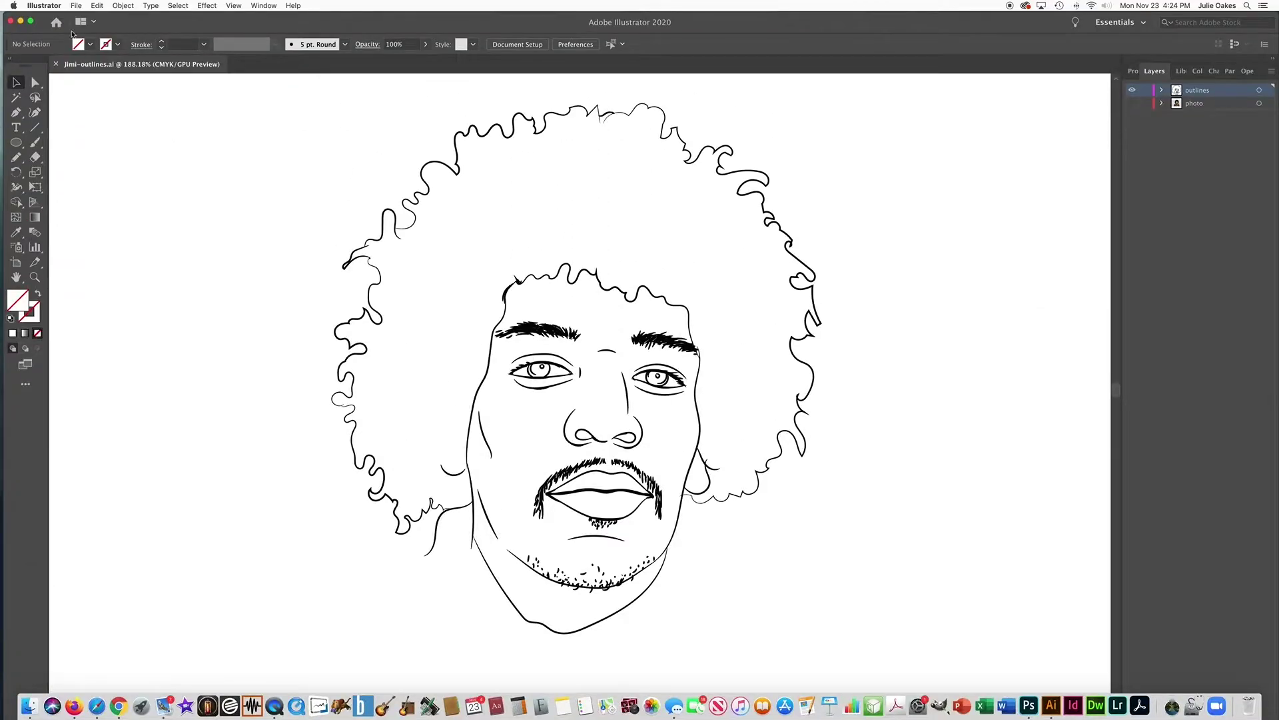
# Step: Select all the finished outline artwork in Jimi-outlines.ai and expand its appearance
pyautogui.click(178, 5)
pyautogui.click(176, 20)
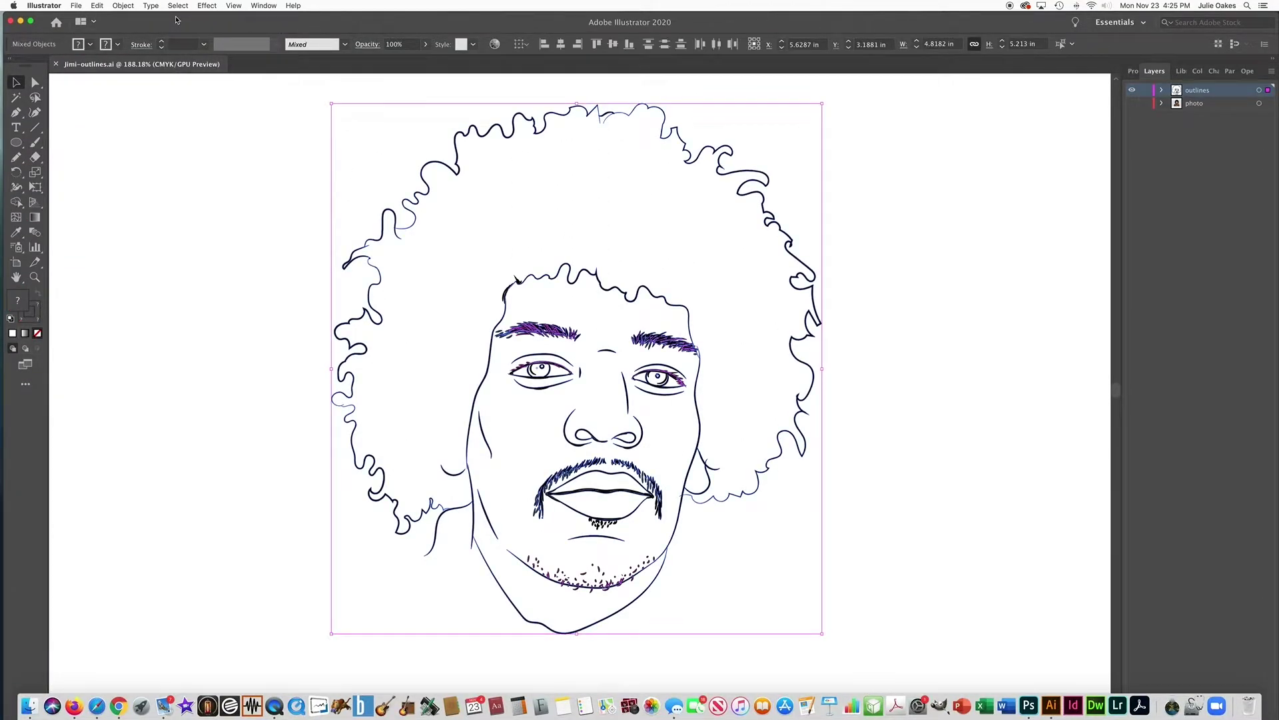
pyautogui.click(125, 5)
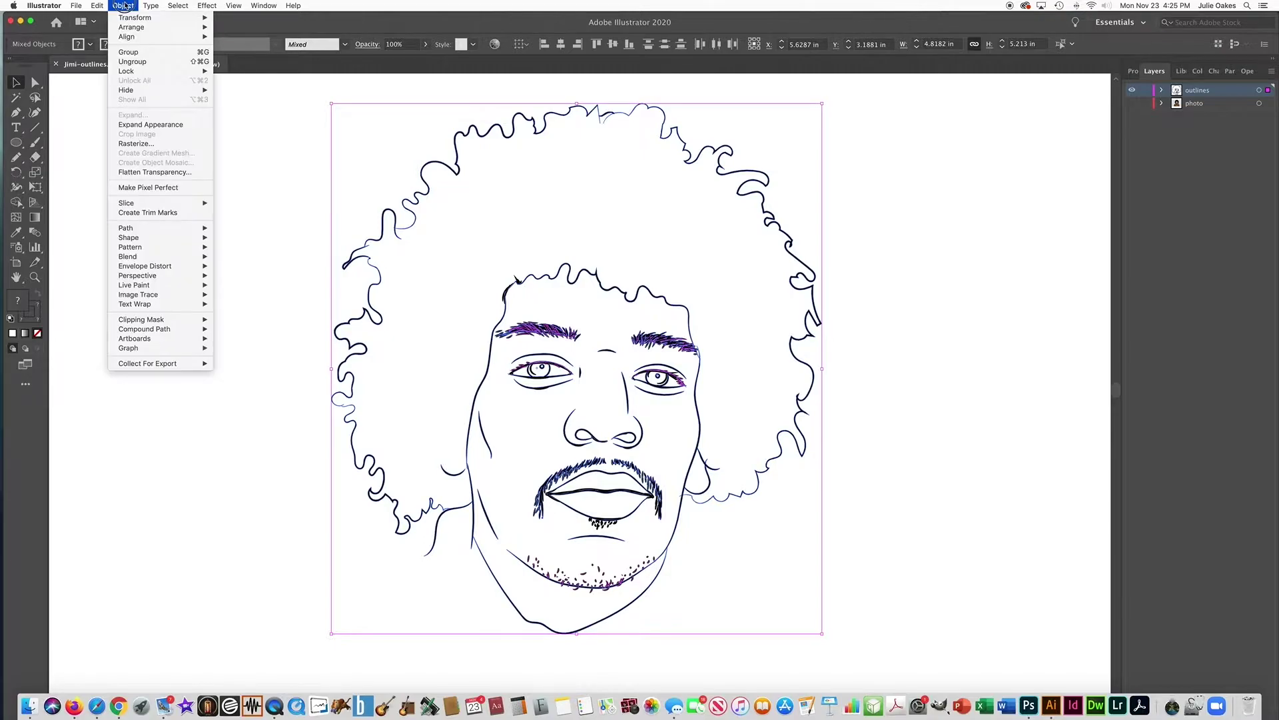
pyautogui.click(134, 125)
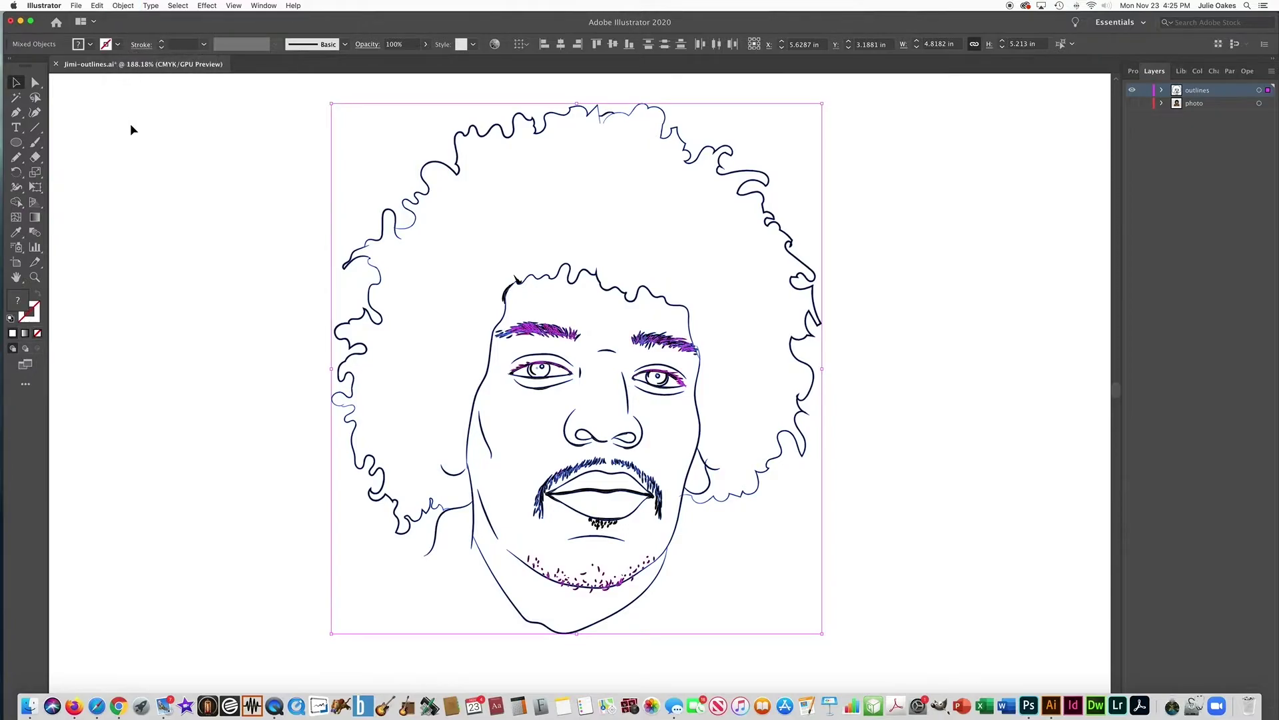
# Step: Unite the expanded outlines with Pathfinder and check the merged paths around the eye in Outline view
pyautogui.click(257, 5)
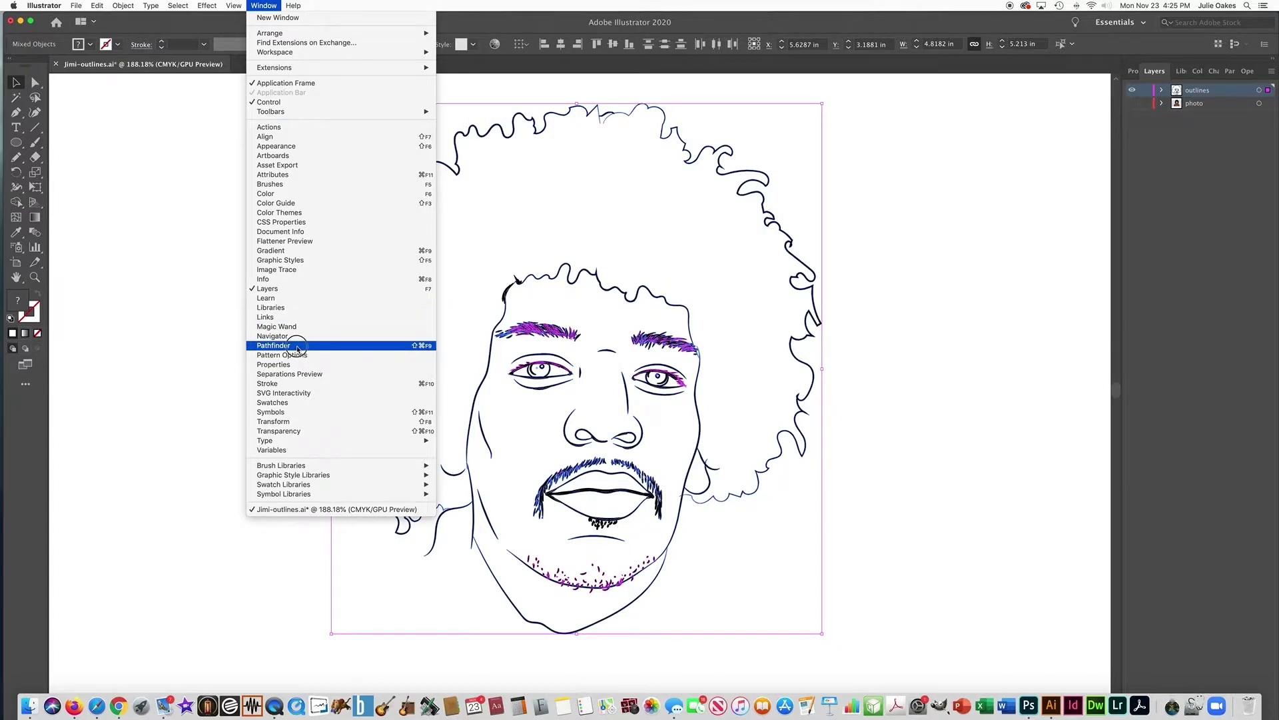
pyautogui.click(257, 346)
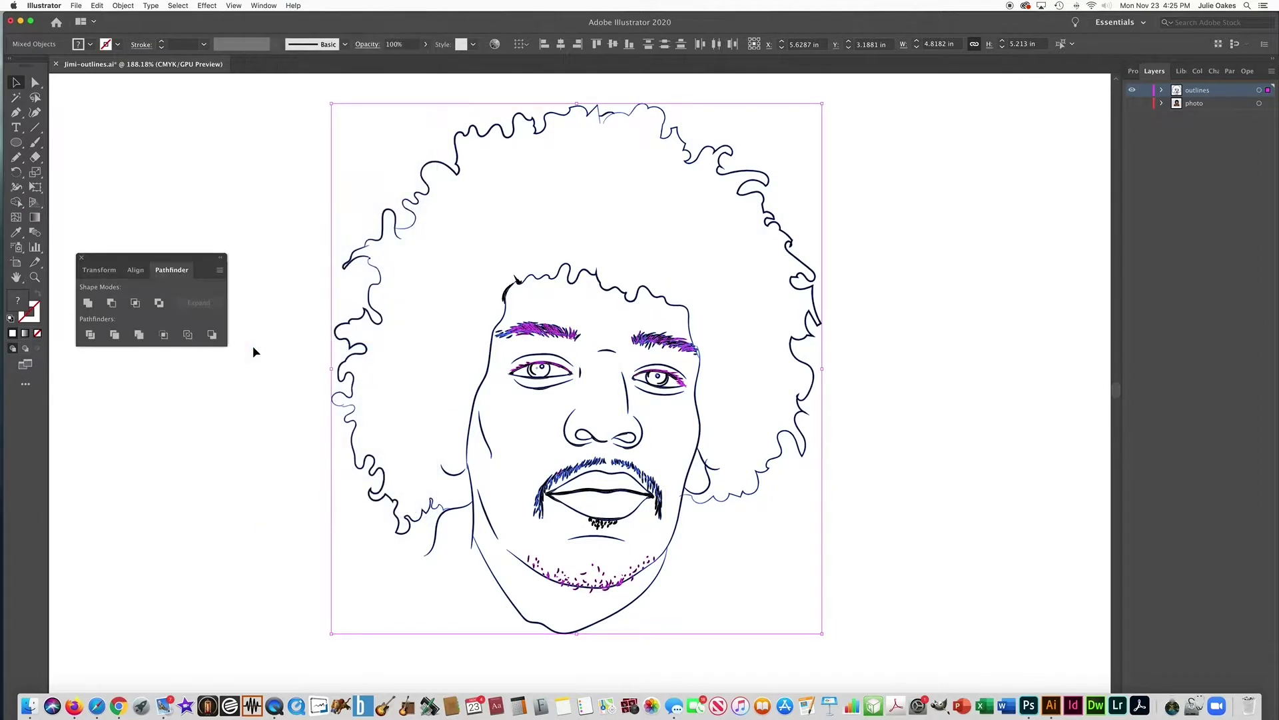
pyautogui.click(88, 303)
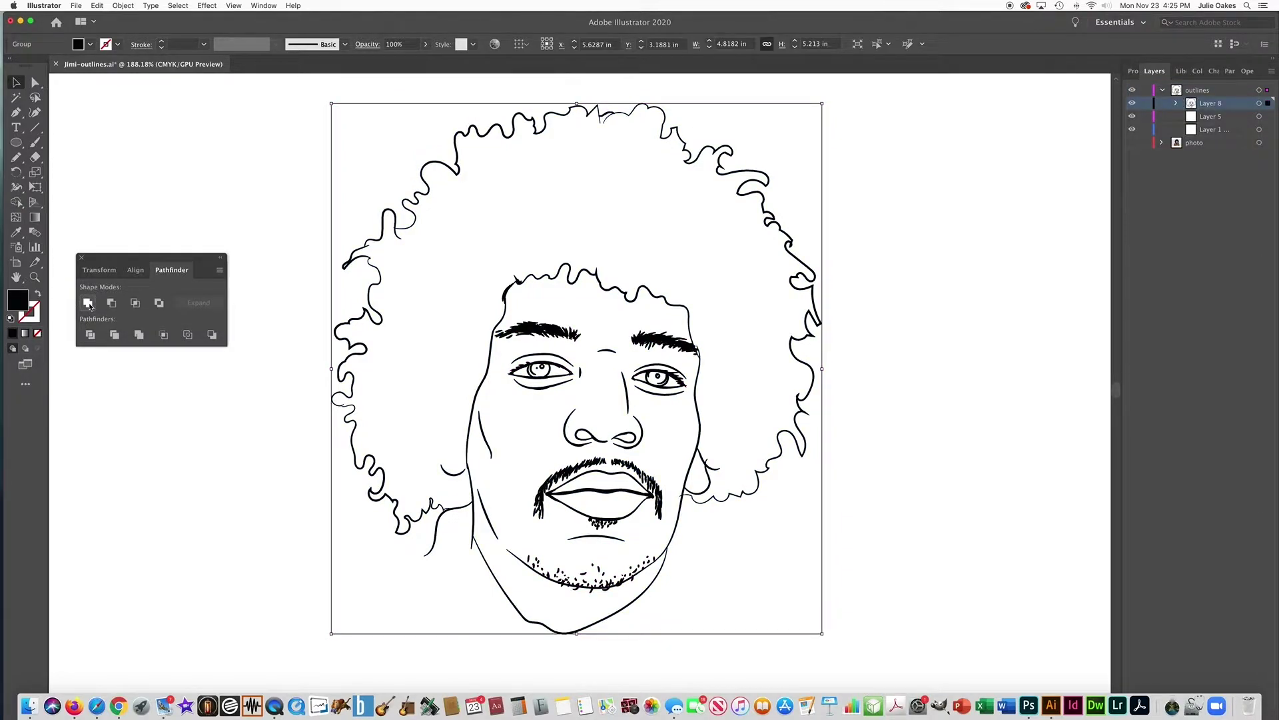
pyautogui.press('super+y')
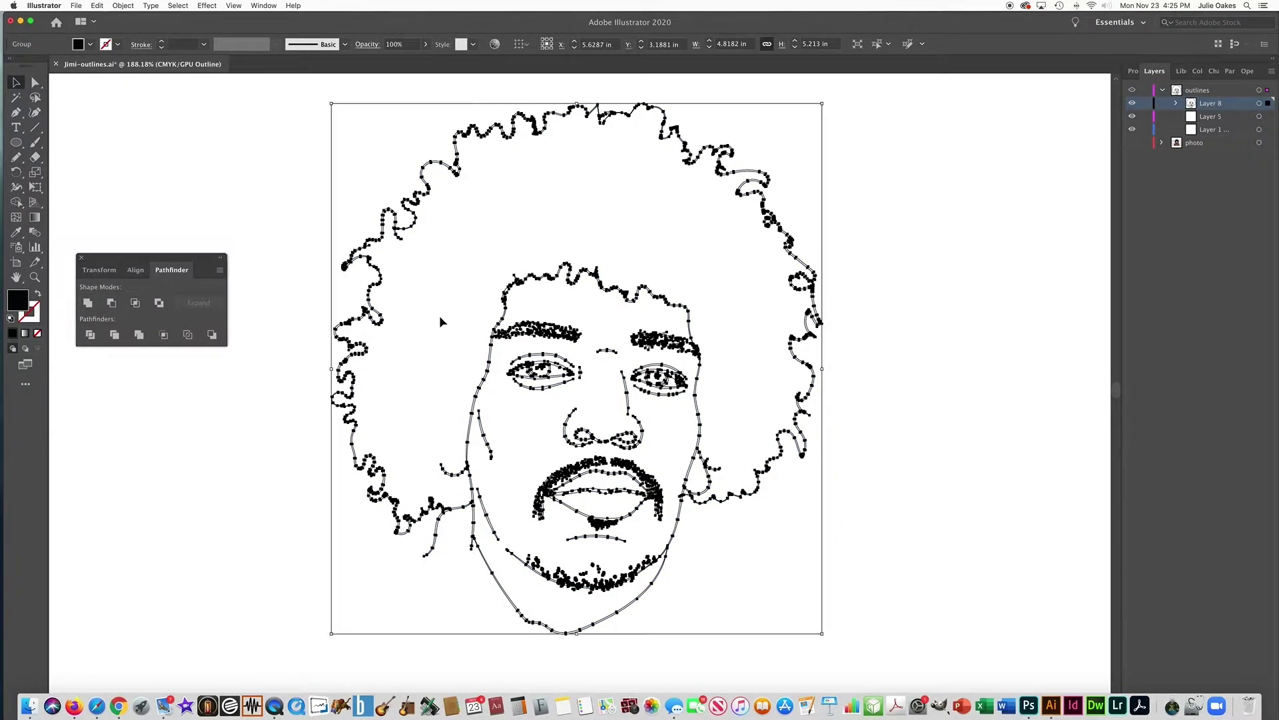
pyautogui.click(280, 416)
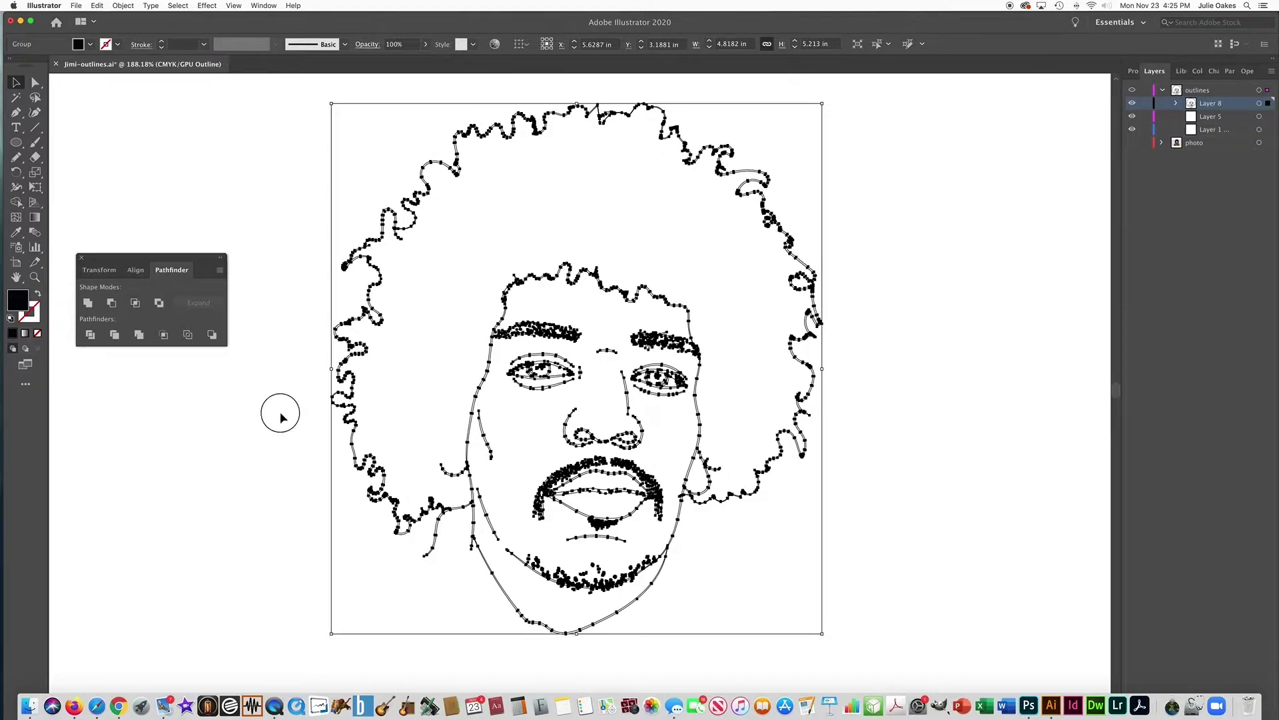
pyautogui.keyDown('super'); pyautogui.click(550, 345); pyautogui.keyUp('super')
pyautogui.keyDown('super'); pyautogui.click(550, 345); pyautogui.keyUp('super')
pyautogui.moveTo(563, 365); pyautogui.dragTo(457, 251)
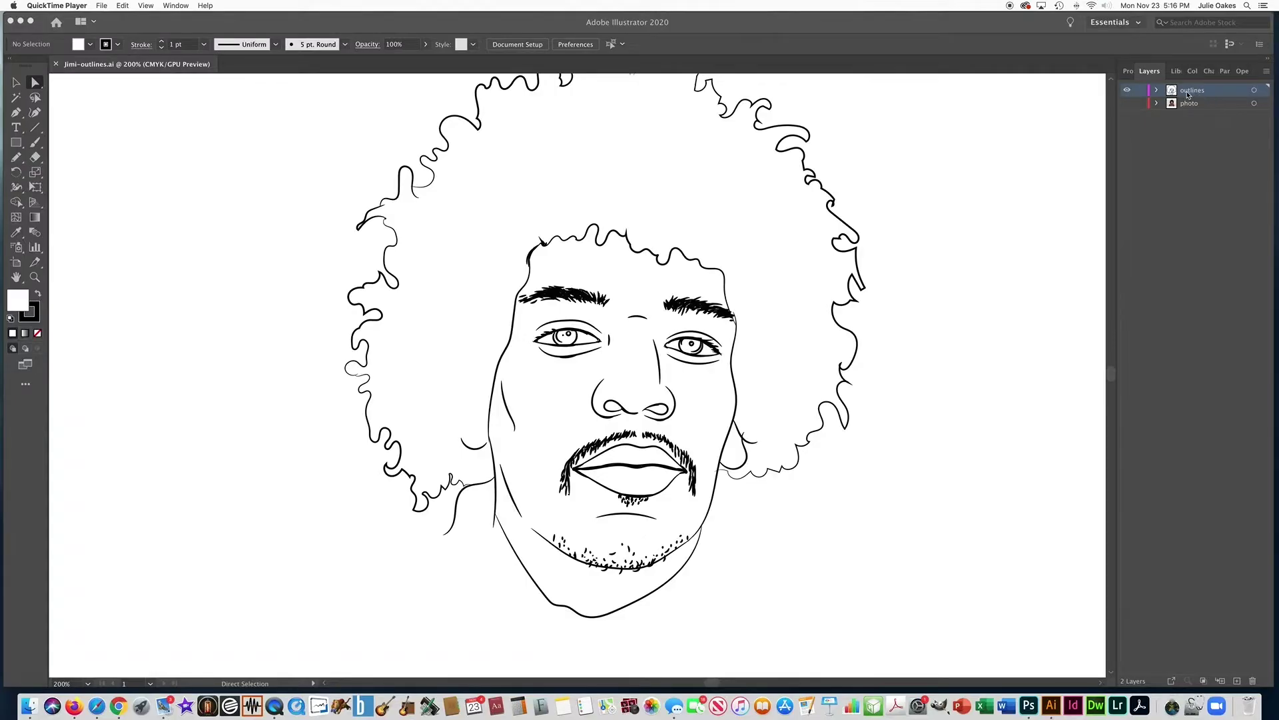
# Step: Duplicate the outlines layer, lock the copy, and make the original outlines layer active
pyautogui.click(1190, 94)
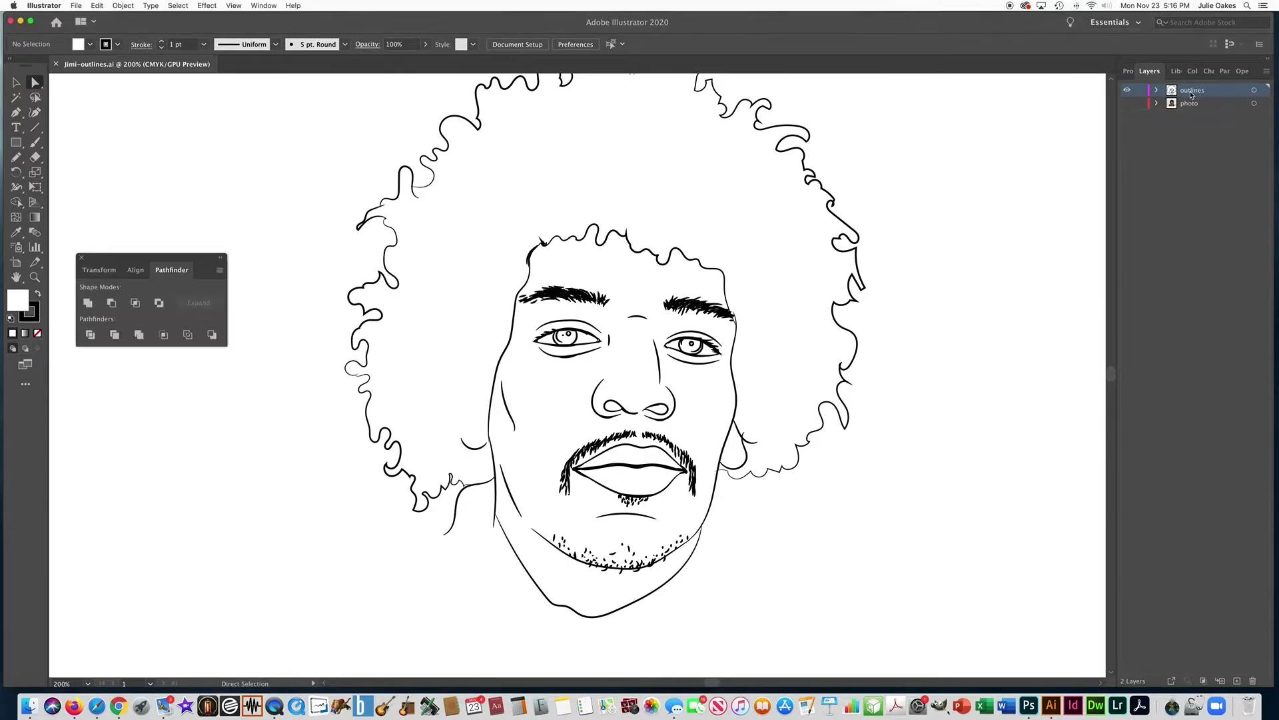
pyautogui.click(1266, 72)
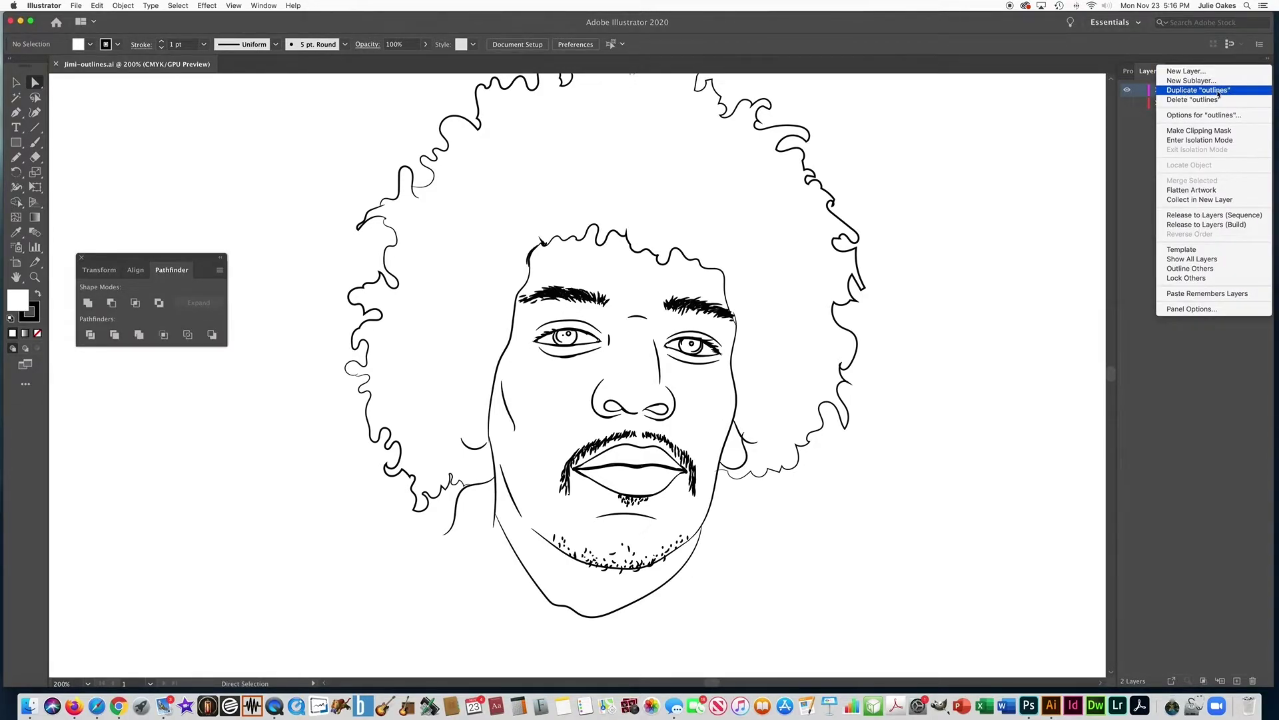
pyautogui.click(1220, 93)
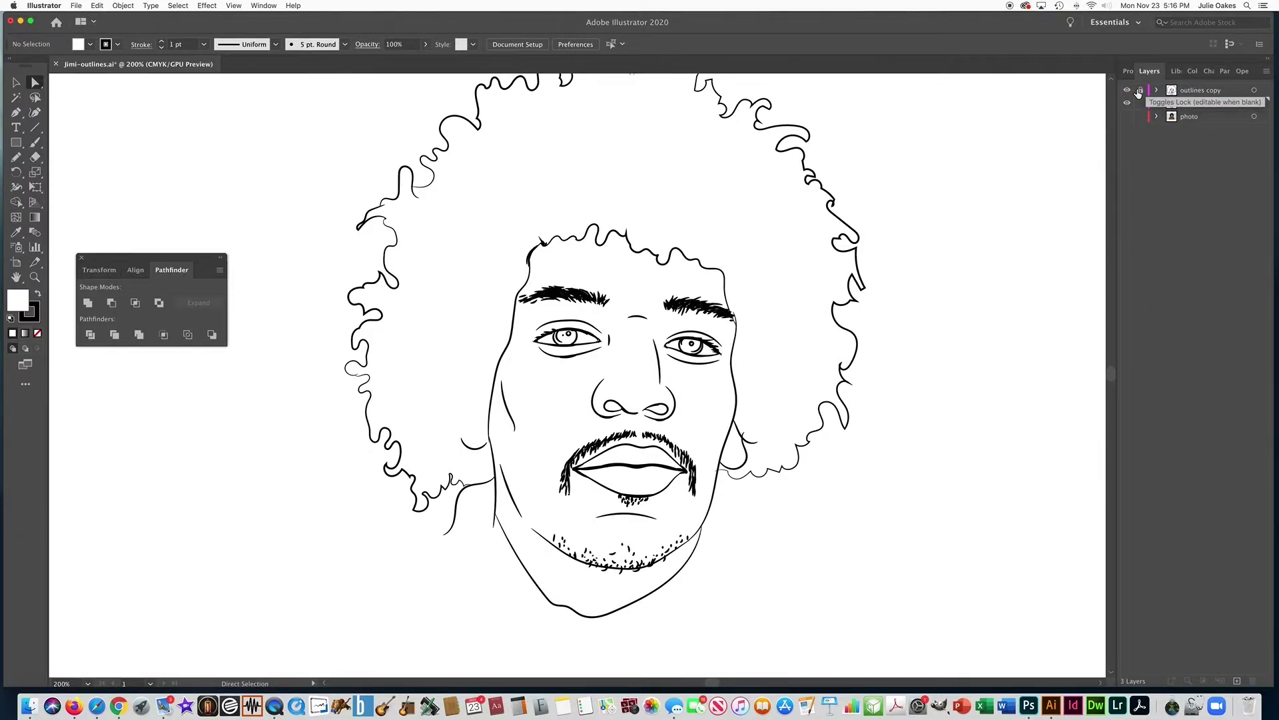
pyautogui.click(1193, 103)
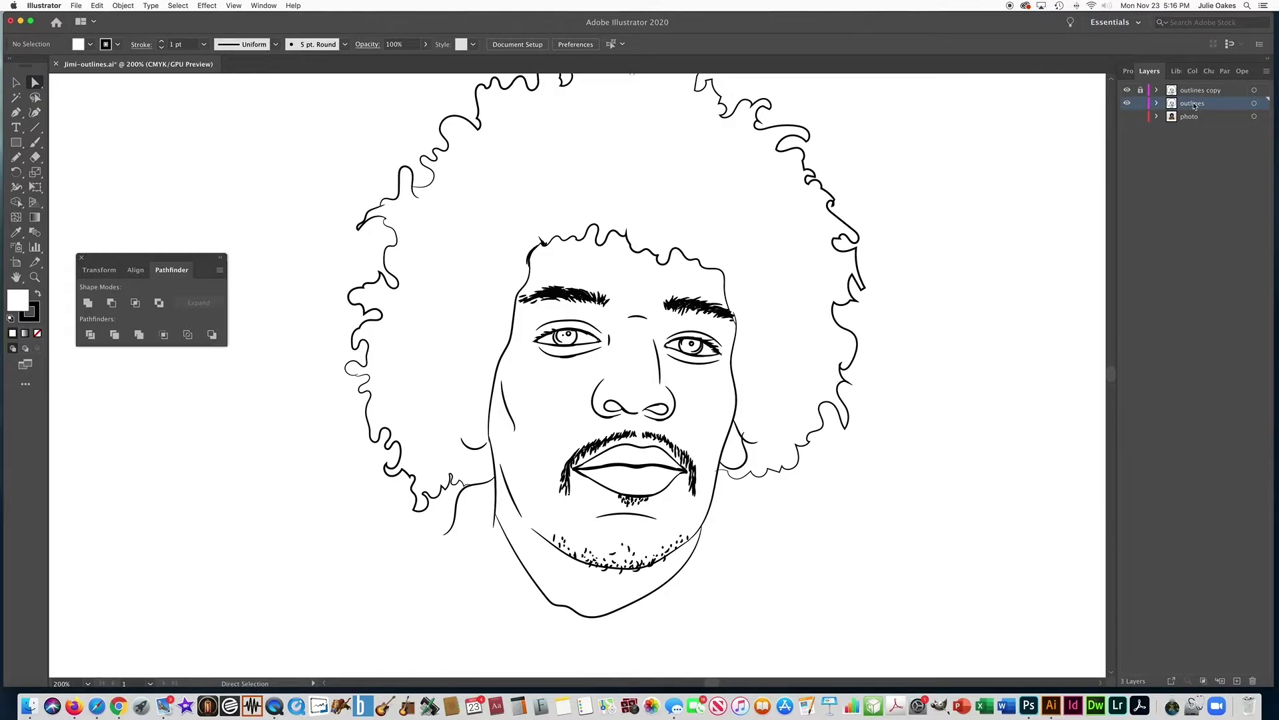
# Step: Draw a rectangle about 5.68 by 5.42 in enclosing the whole head and hair on the outlines layer
pyautogui.click(16, 142)
pyautogui.press('space')
pyautogui.moveTo(617, 282); pyautogui.dragTo(590, 315)
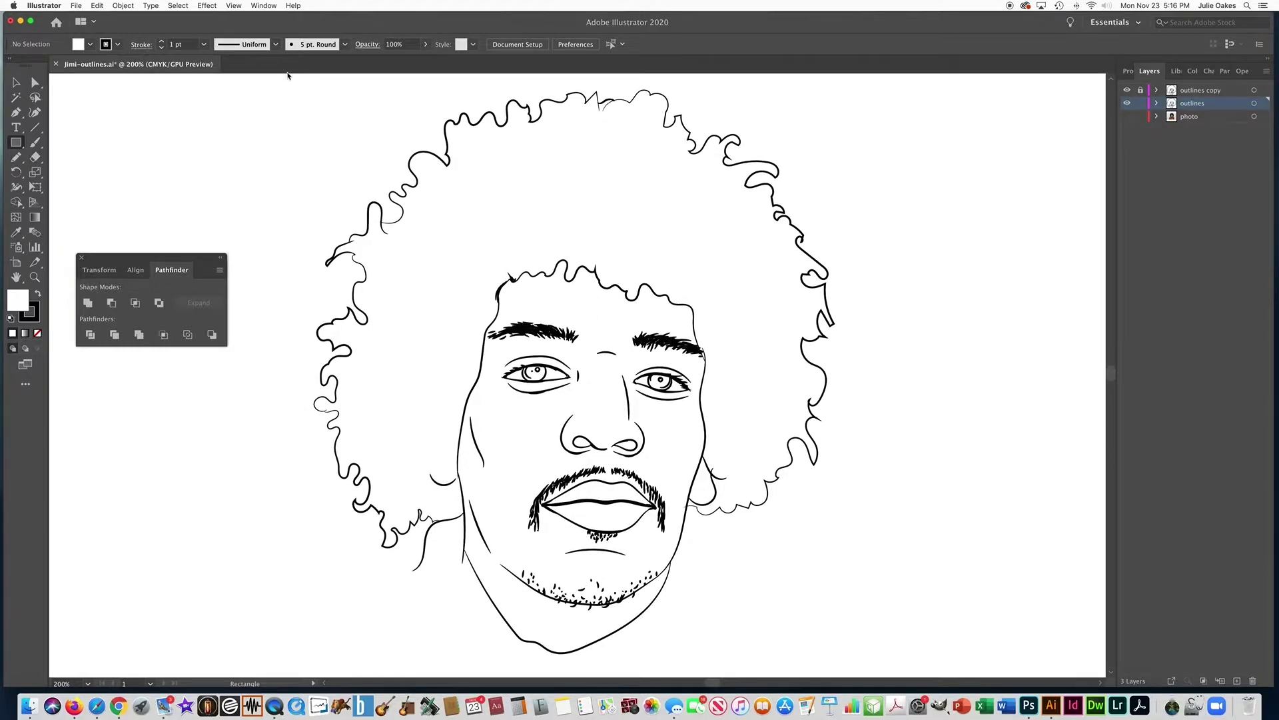
pyautogui.moveTo(285, 75)
pyautogui.mouseDown()
pyautogui.moveTo(818, 486)
pyautogui.moveTo(900, 633)
pyautogui.moveTo(900, 662)
pyautogui.mouseUp()
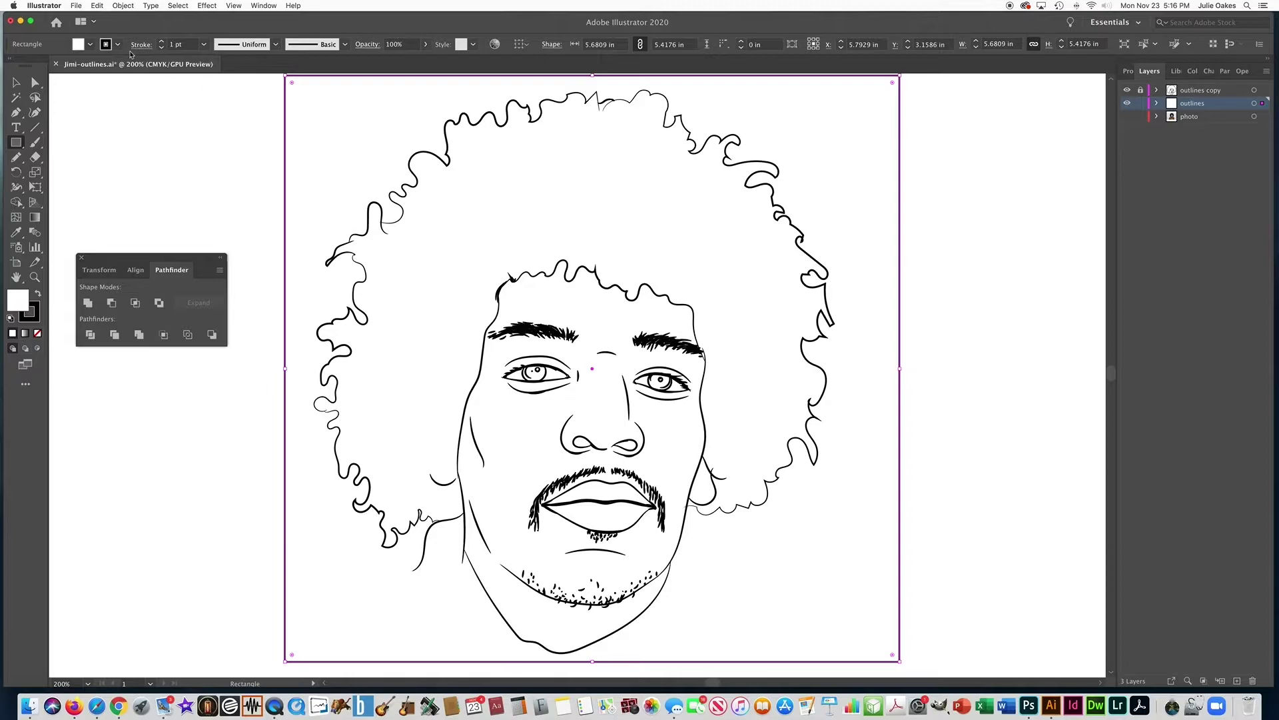
# Step: Remove the rectangle's stroke and fill it with the brown swatch C=40 M=45 Y=50 K=5
pyautogui.click(114, 45)
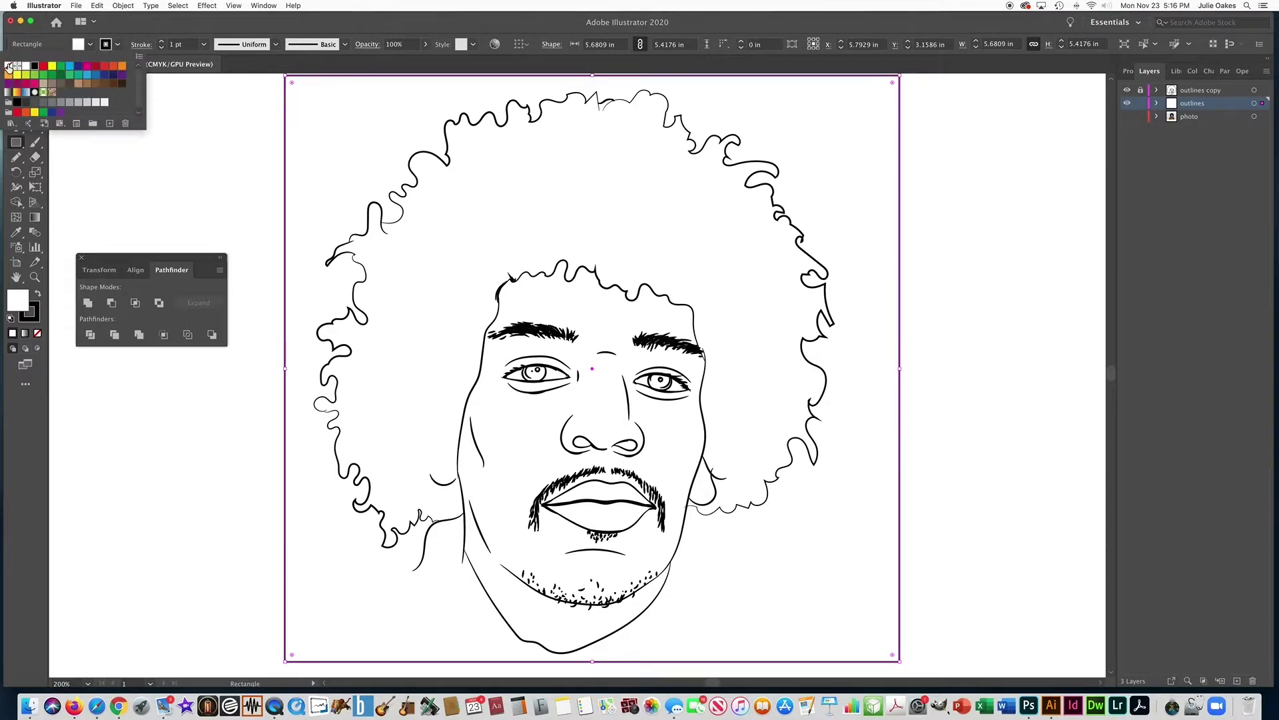
pyautogui.click(8, 66)
pyautogui.click(90, 45)
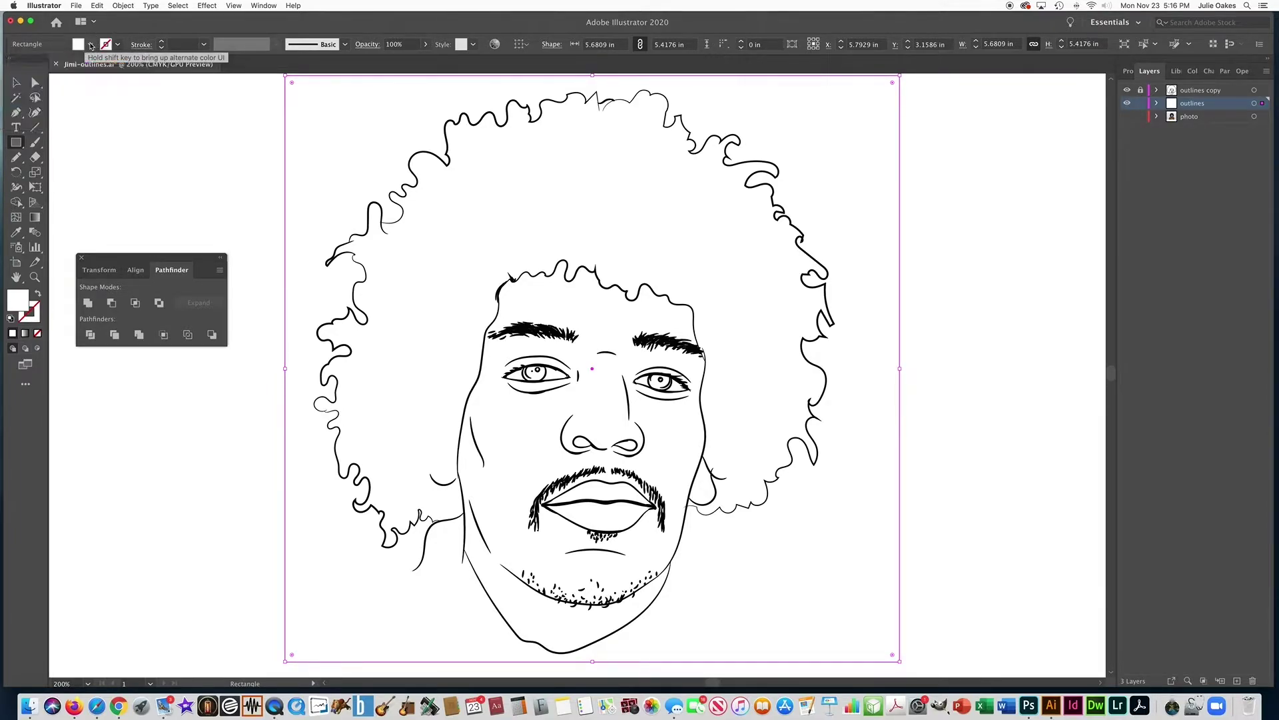
pyautogui.click(91, 45)
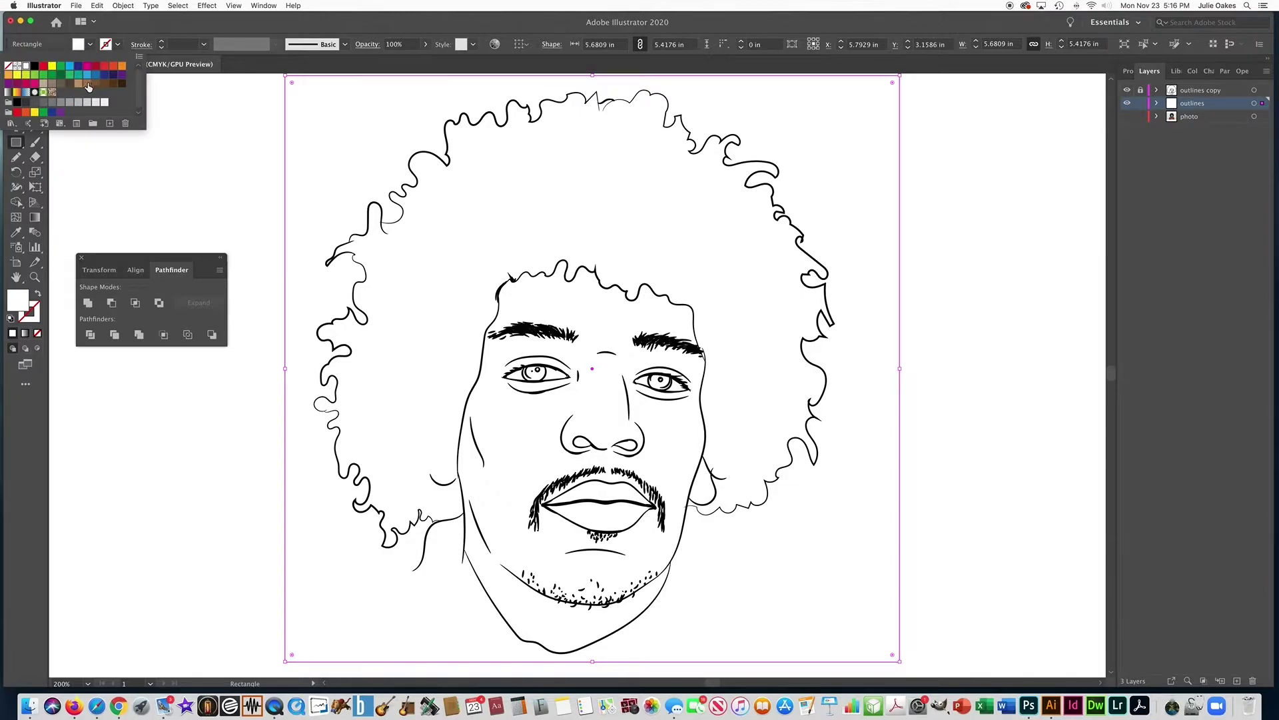
pyautogui.click(52, 89)
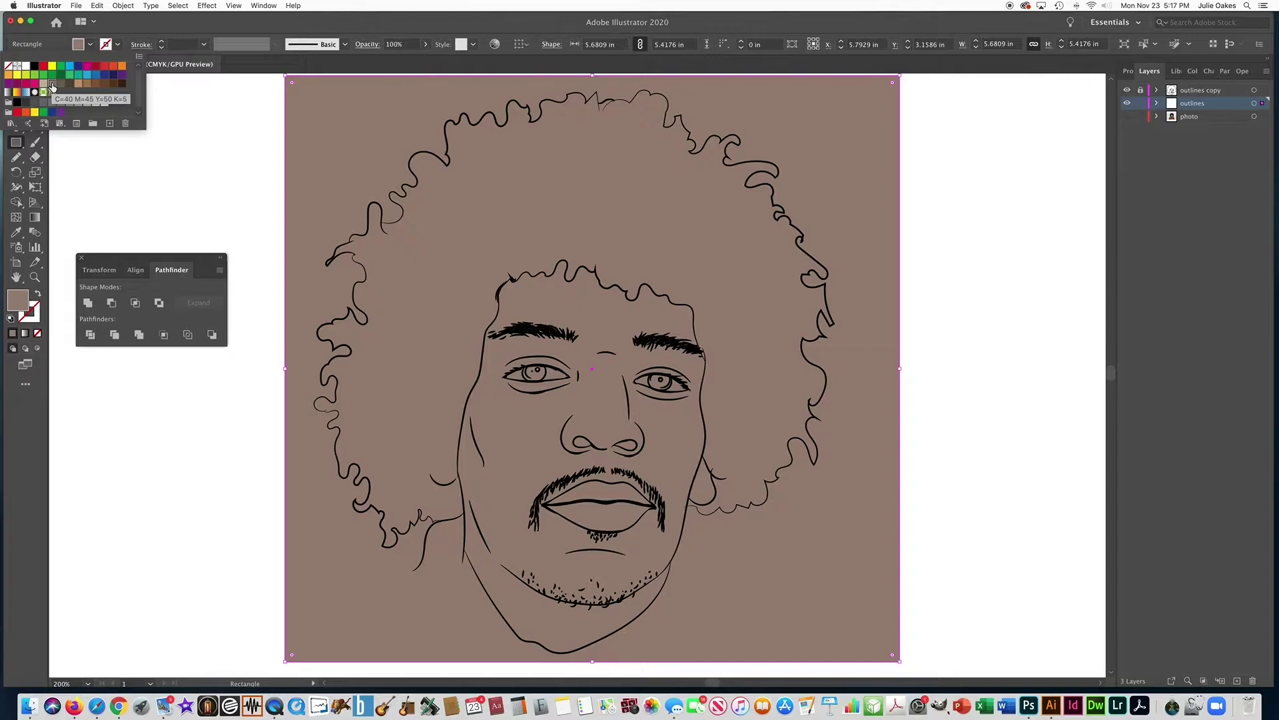
pyautogui.click(173, 142)
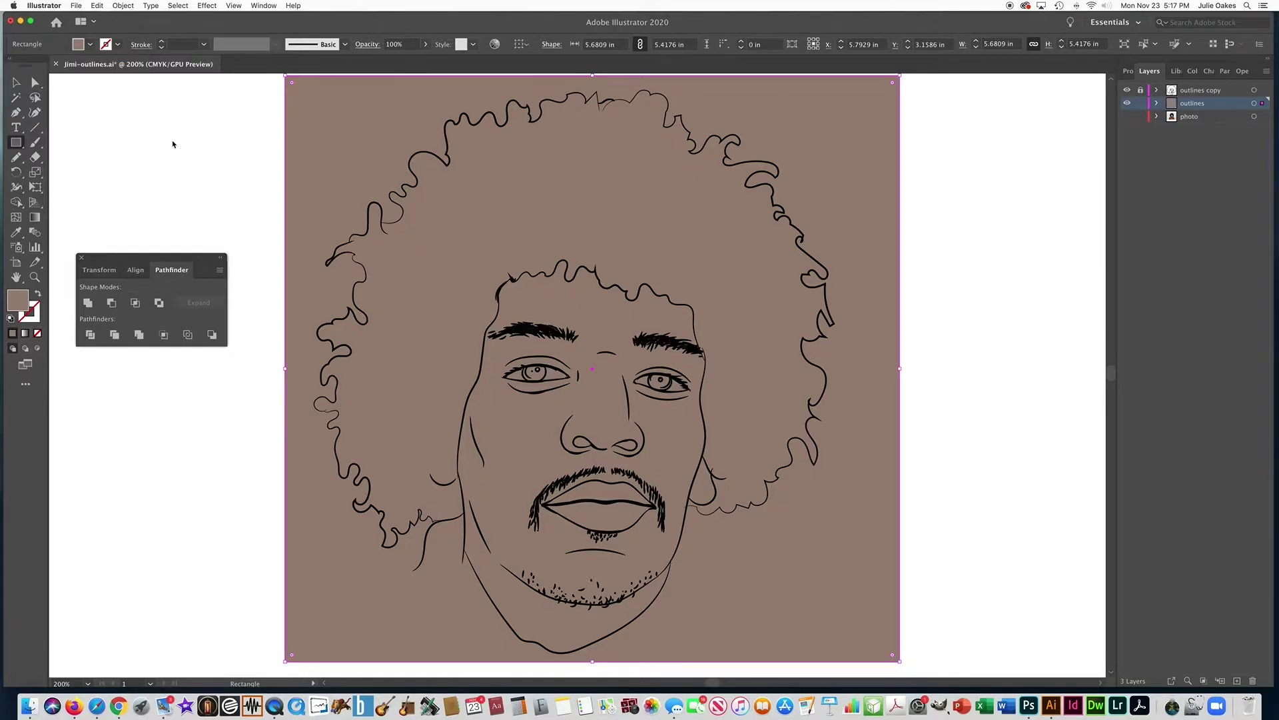
pyautogui.click(172, 144)
# Step: Select the rectangle together with the unlocked outlines and split them into separate shapes with the Pathfinder Divide operation
pyautogui.click(41, 135)
pyautogui.click(16, 82)
pyautogui.click(277, 128)
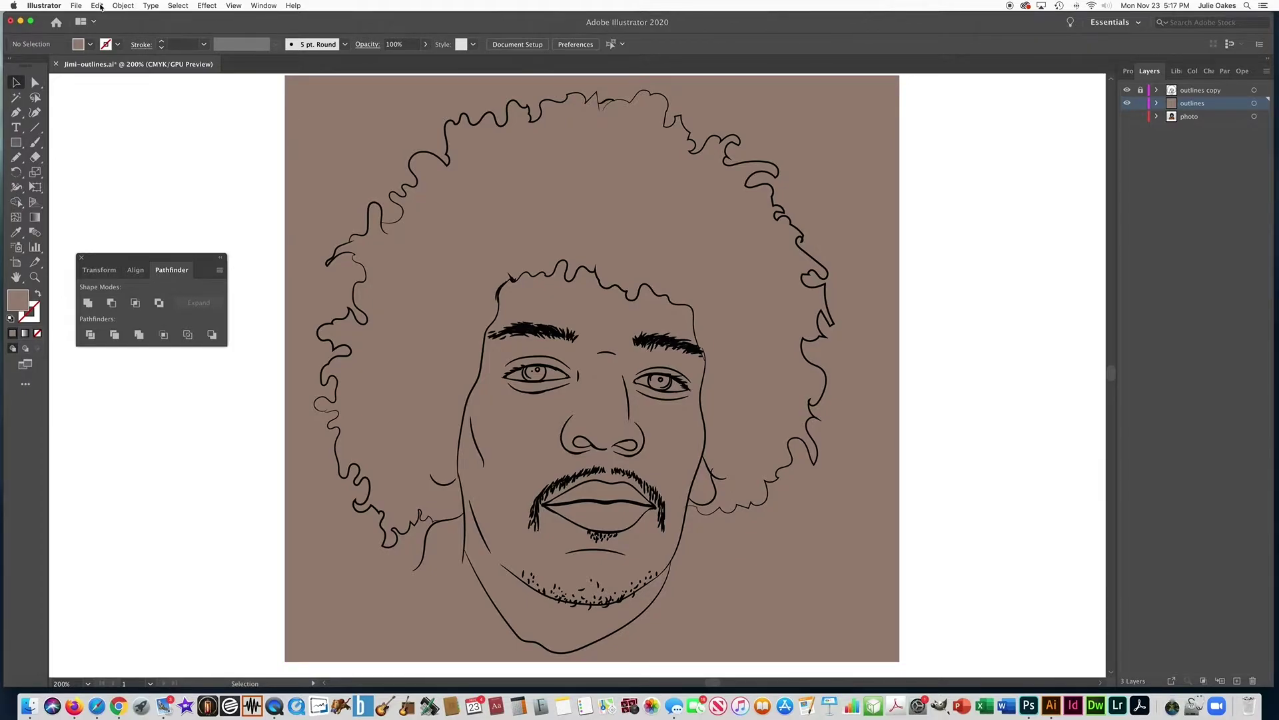
pyautogui.click(177, 5)
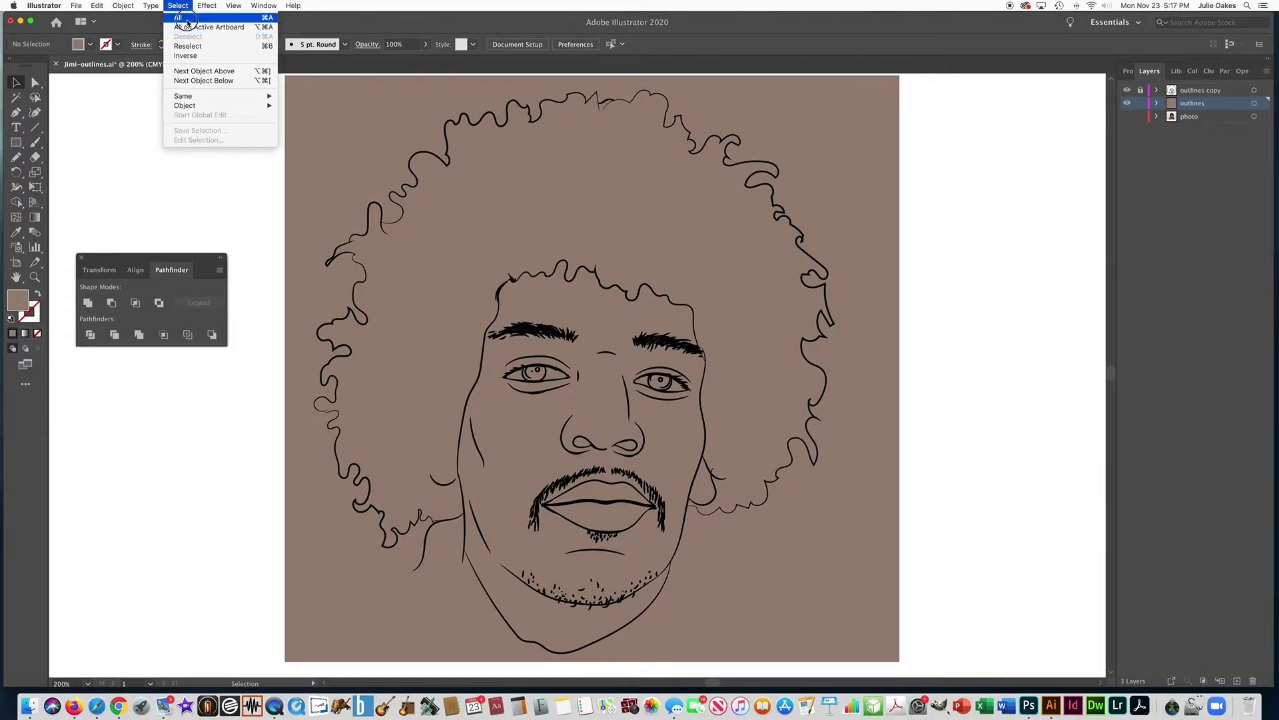
pyautogui.click(187, 23)
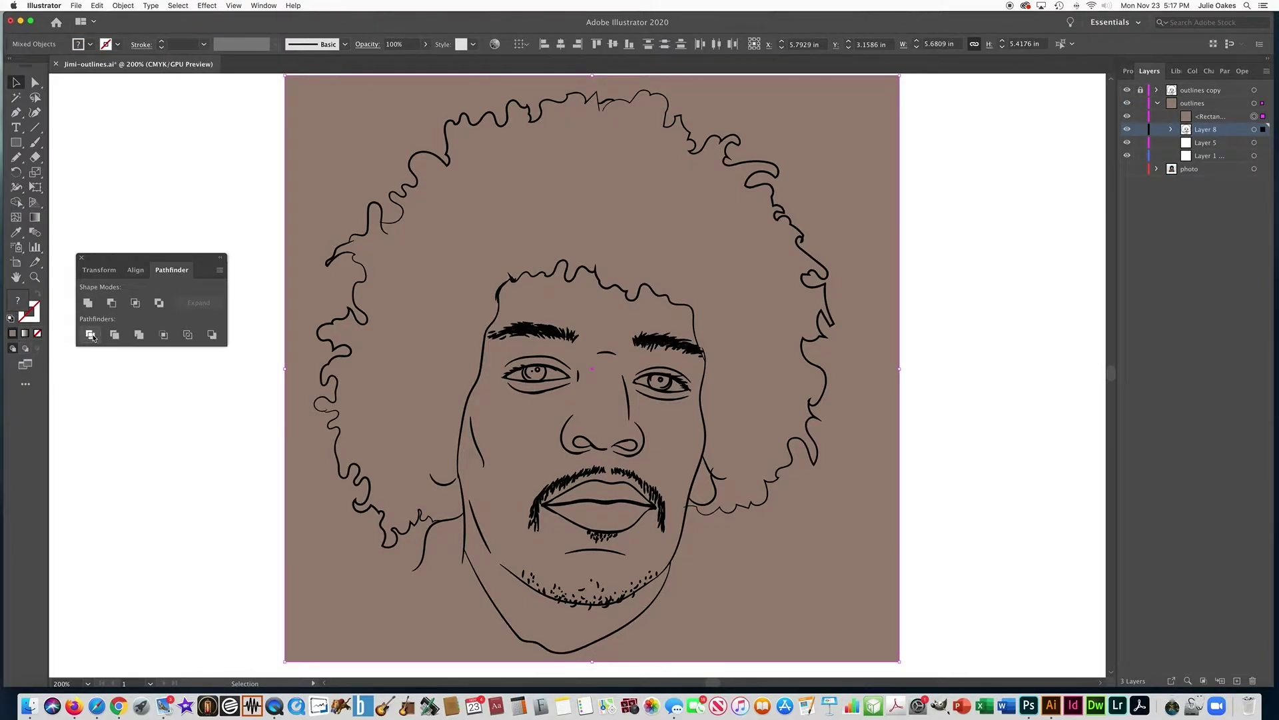
pyautogui.click(265, 6)
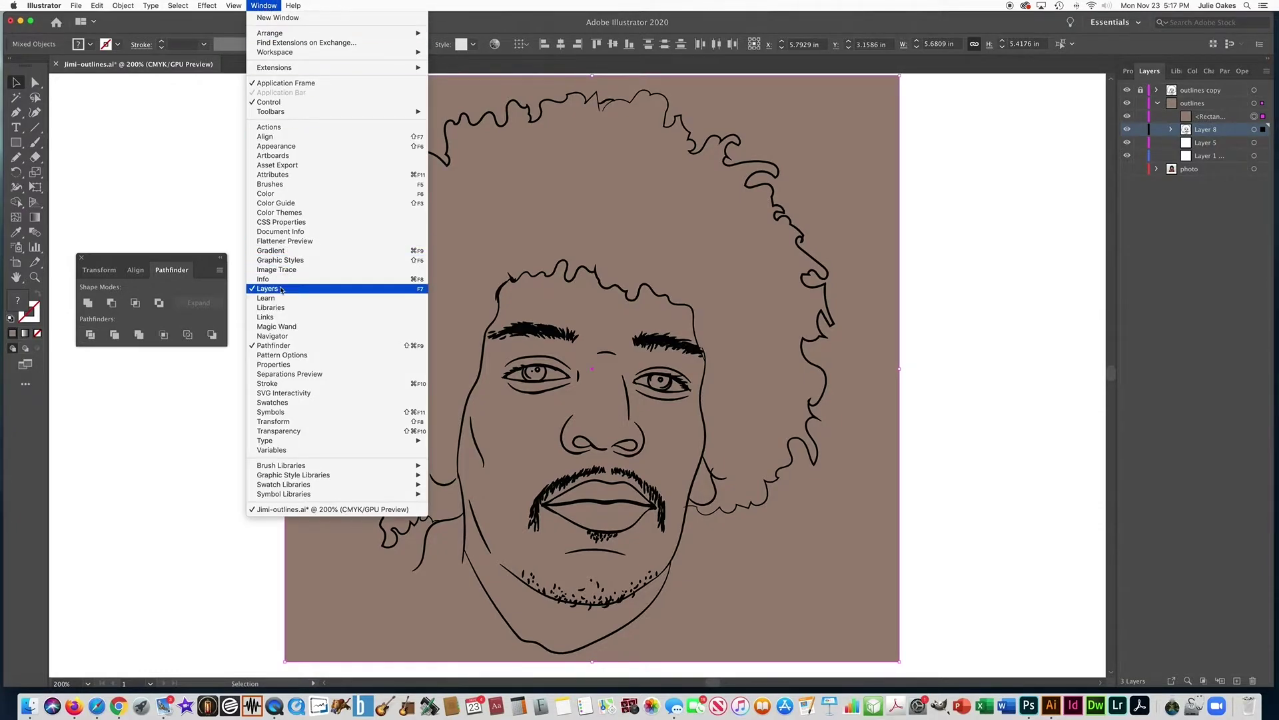
pyautogui.click(179, 273)
pyautogui.click(92, 337)
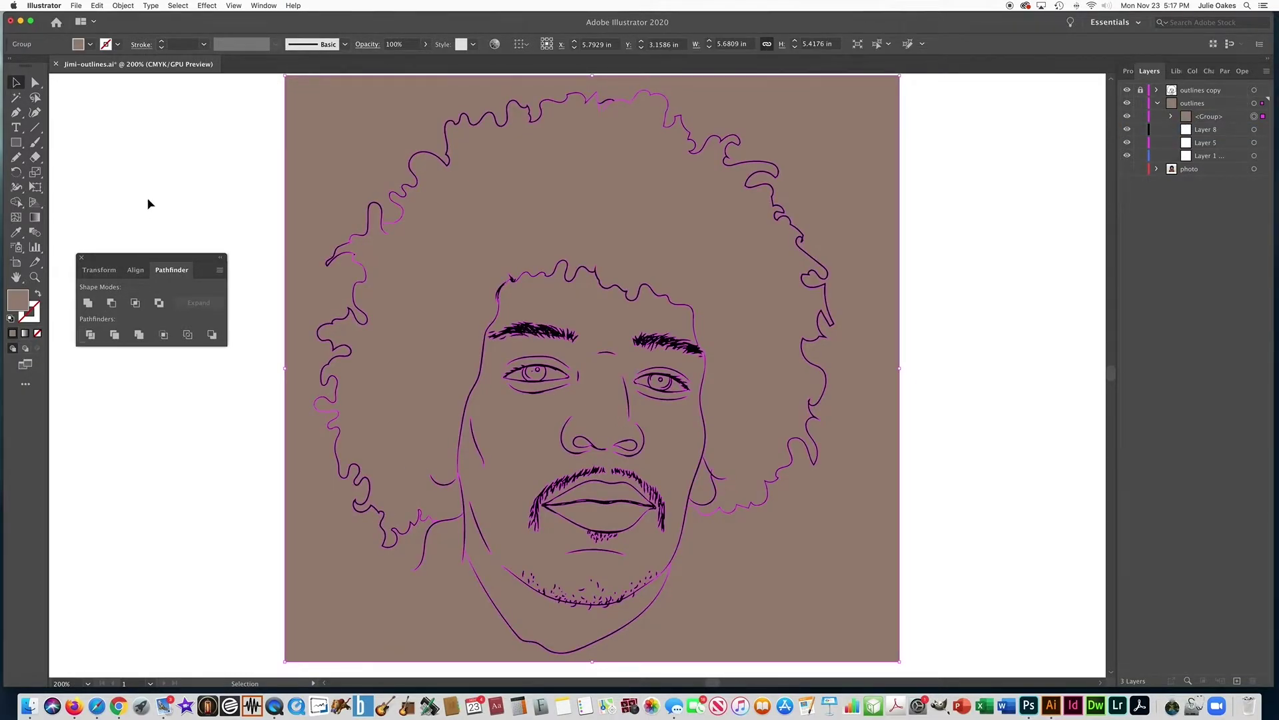
# Step: Delete the brown background piece outside the head and hair outline with the Direct Selection tool
pyautogui.click(36, 82)
pyautogui.click(175, 144)
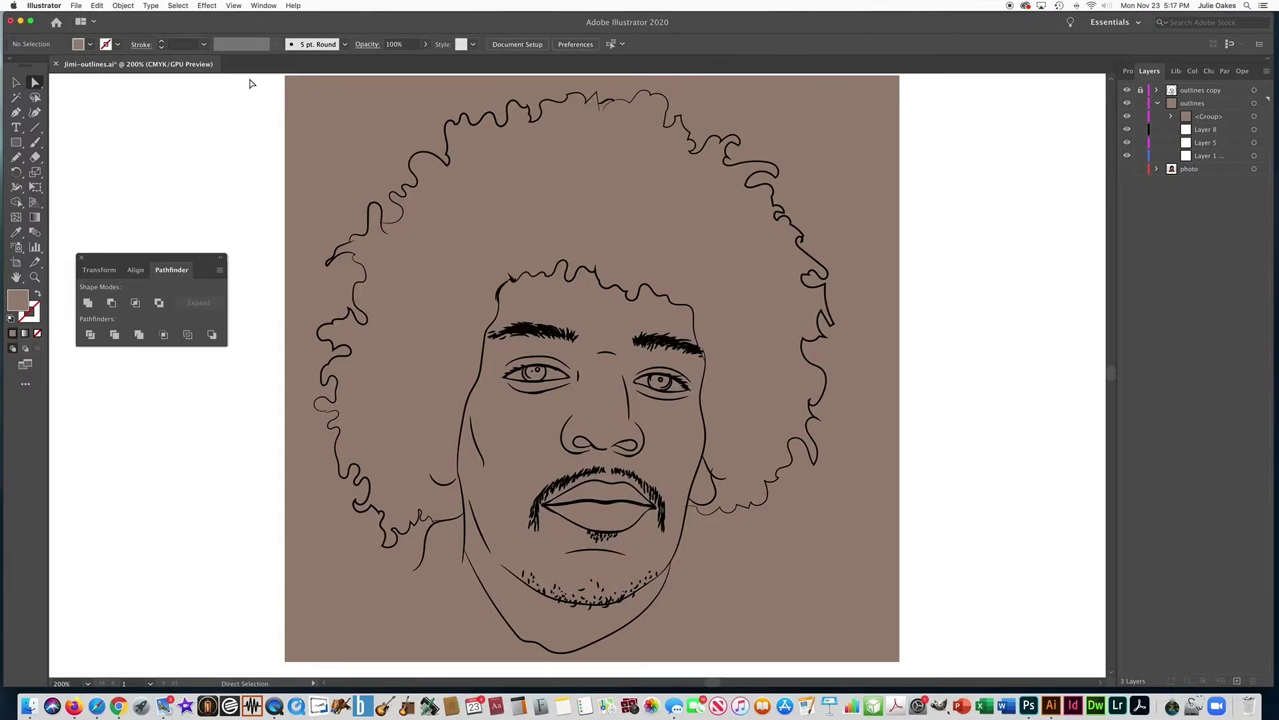
pyautogui.click(290, 85)
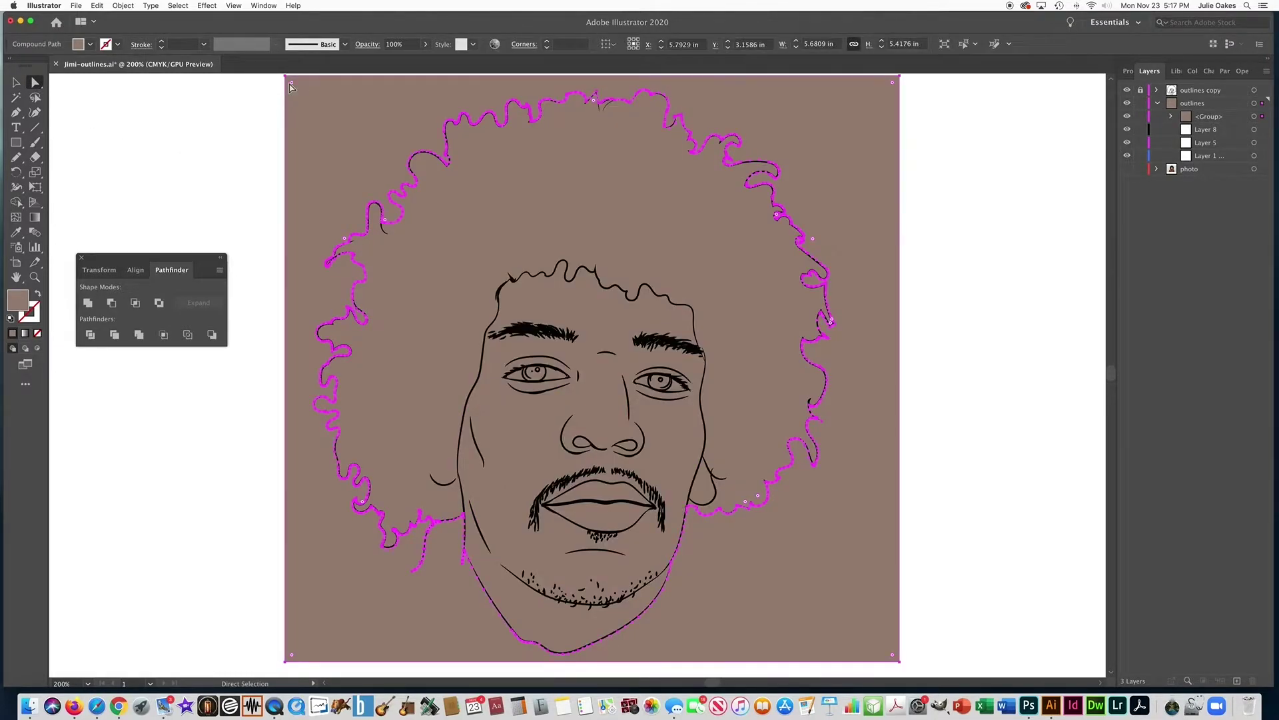
pyautogui.press('Delete')
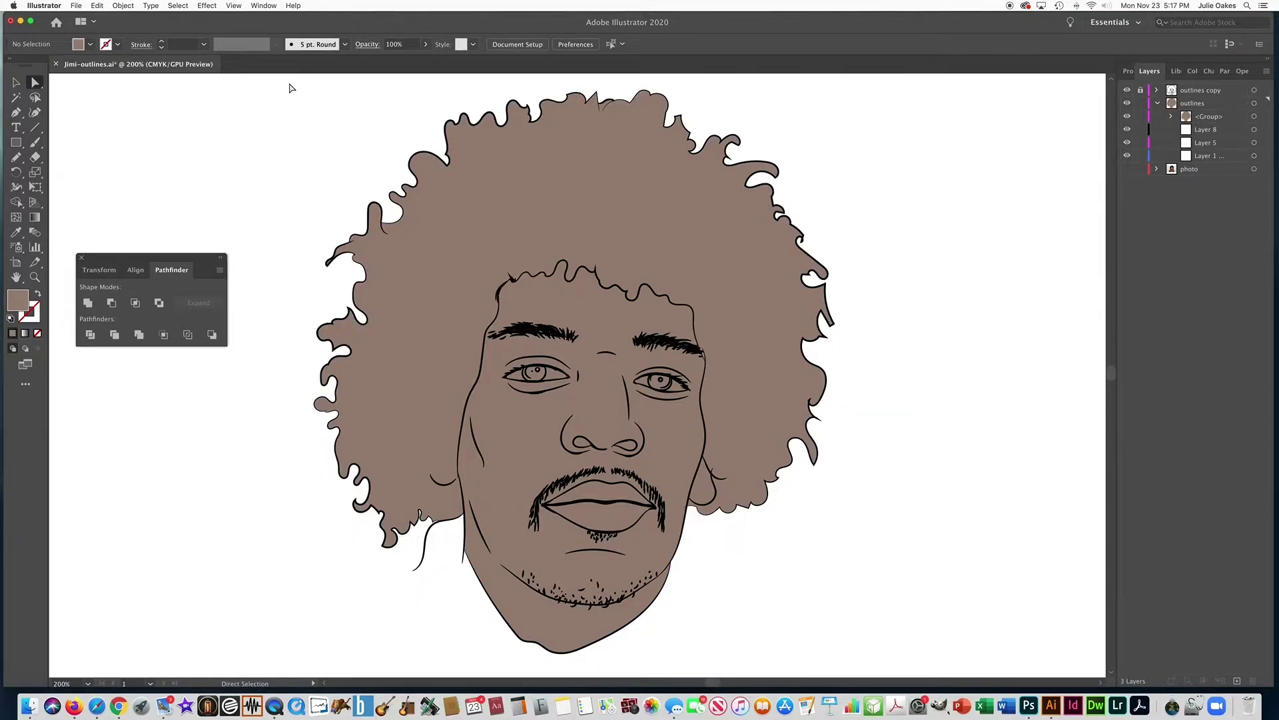
# Step: Fill the hair shape with the black swatch
pyautogui.click(393, 398)
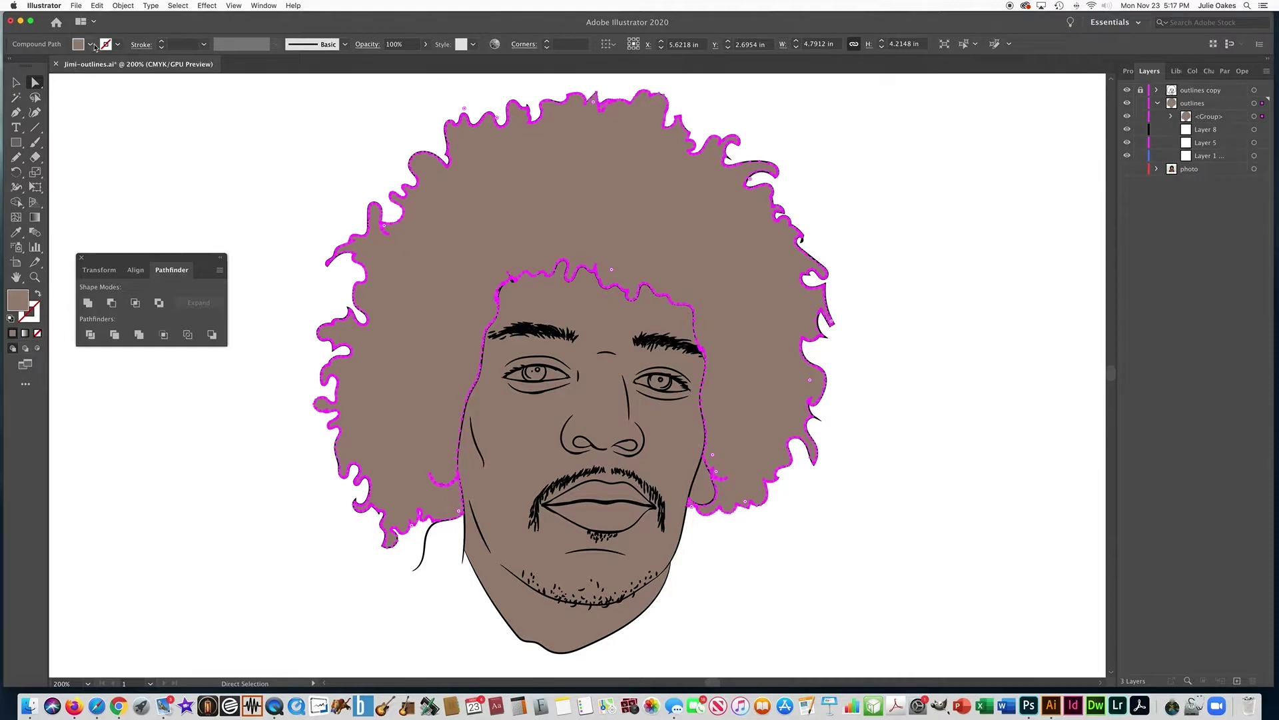
pyautogui.click(90, 45)
pyautogui.click(34, 65)
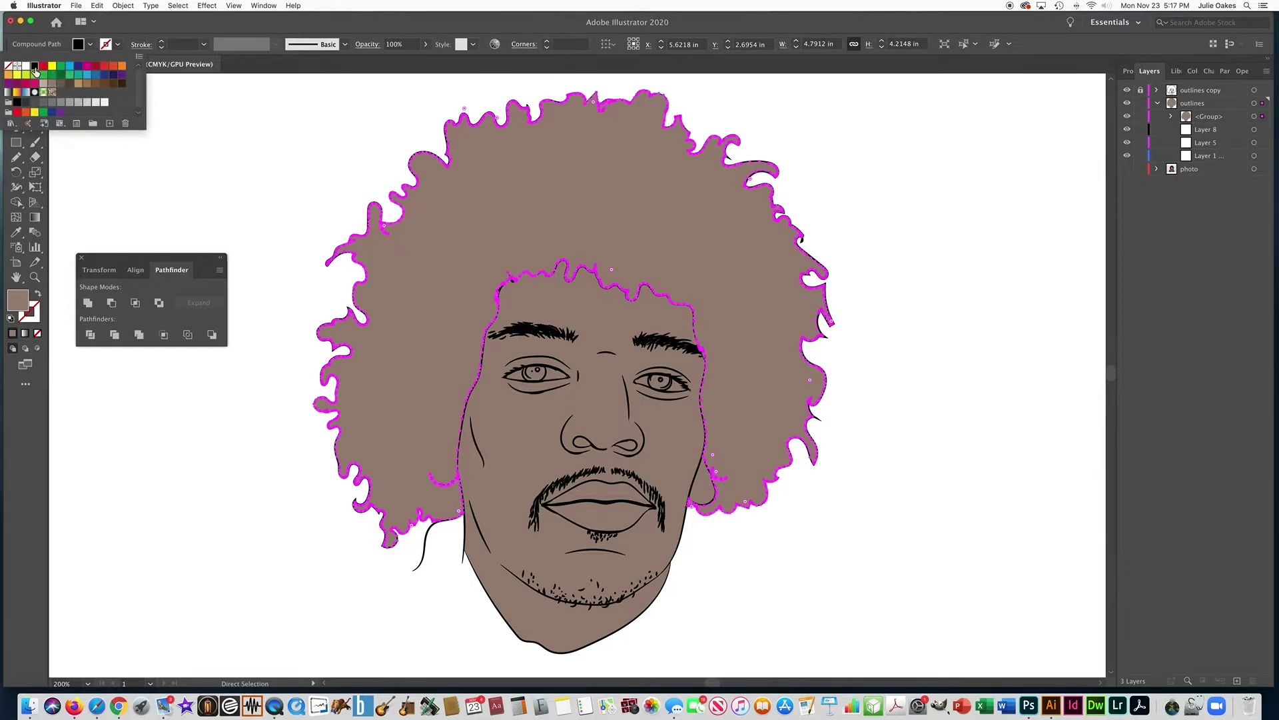
pyautogui.click(279, 217)
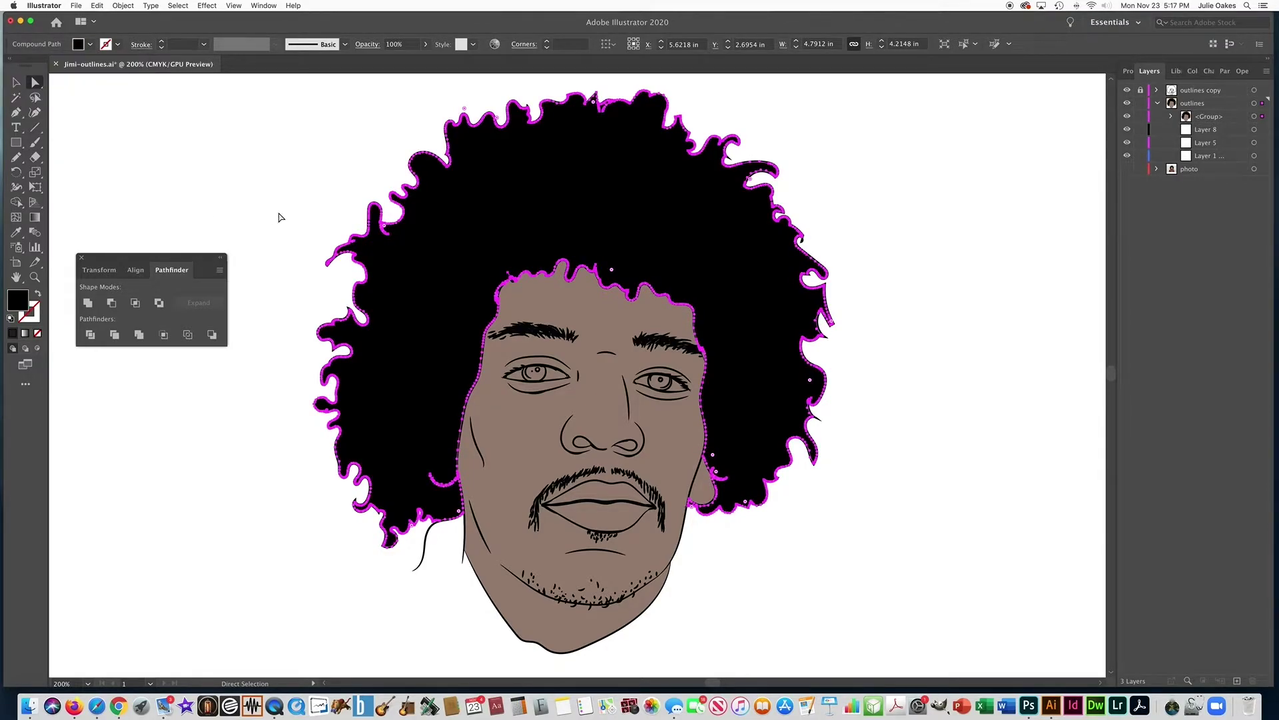
pyautogui.click(279, 217)
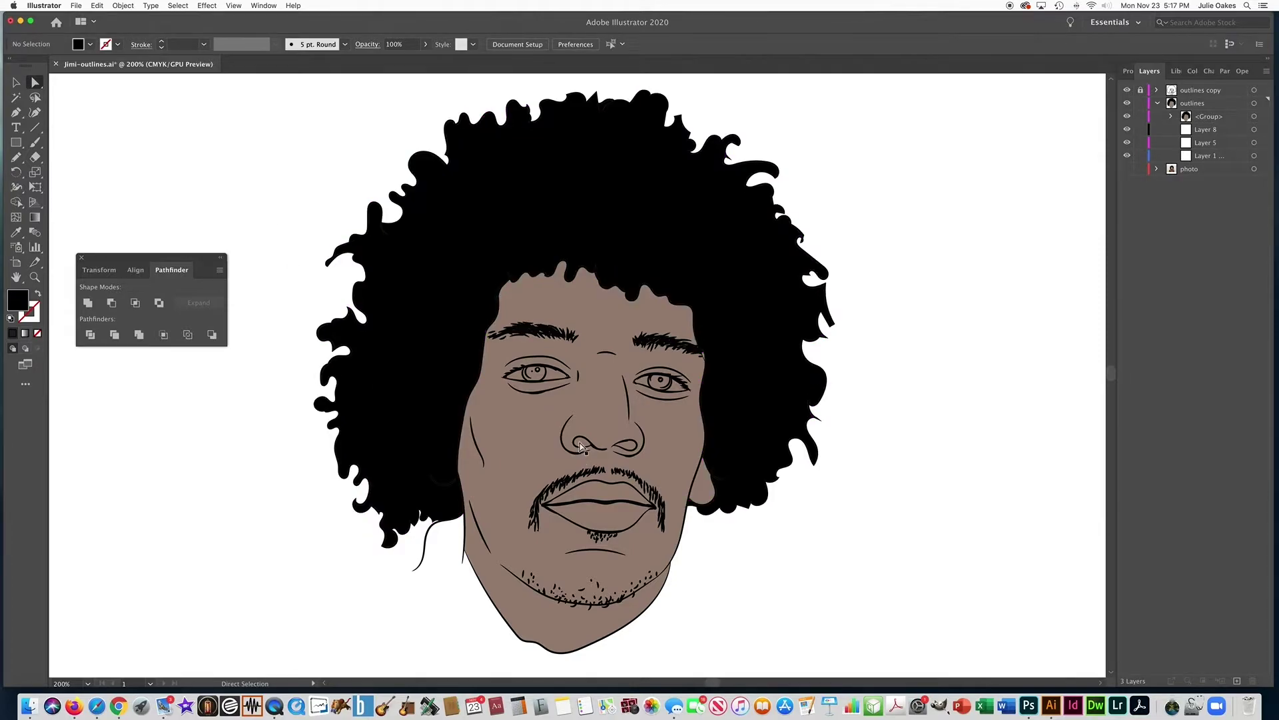
# Step: Select both nostril shapes together and fill them with black
pyautogui.click(580, 443)
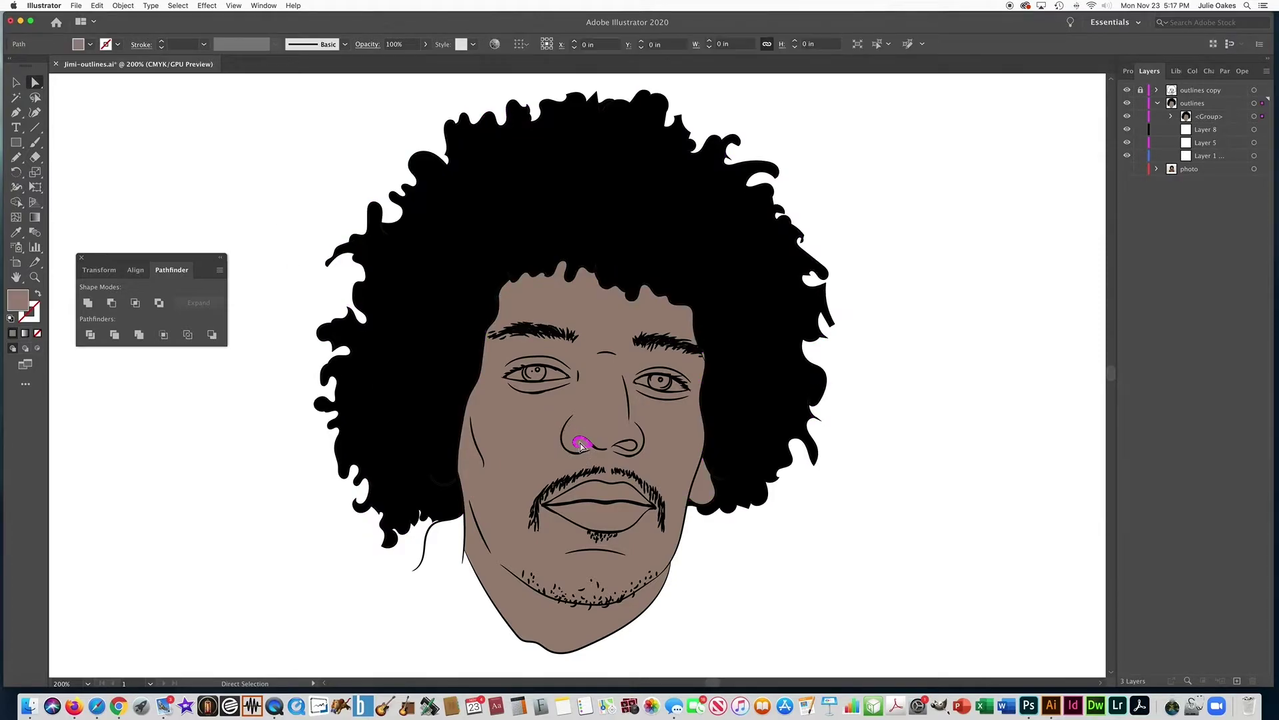
pyautogui.keyDown('shift'); pyautogui.click(632, 450); pyautogui.keyUp('shift')
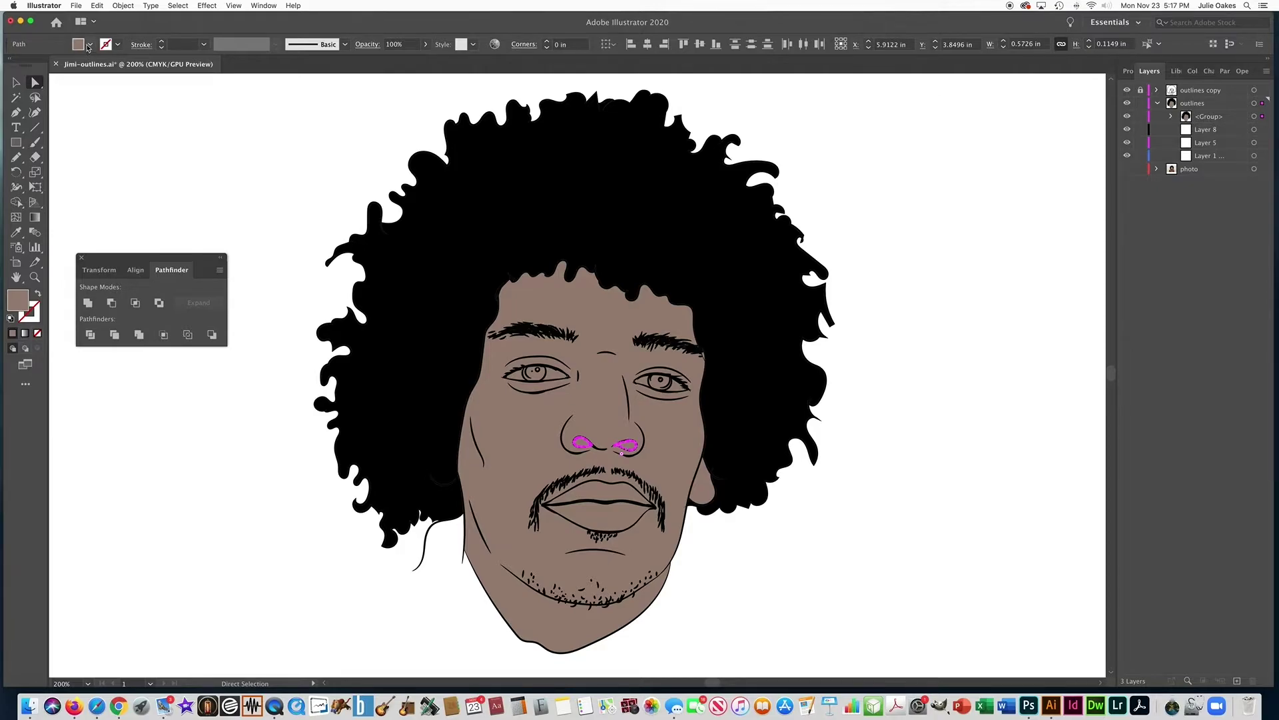
pyautogui.click(90, 44)
pyautogui.click(35, 66)
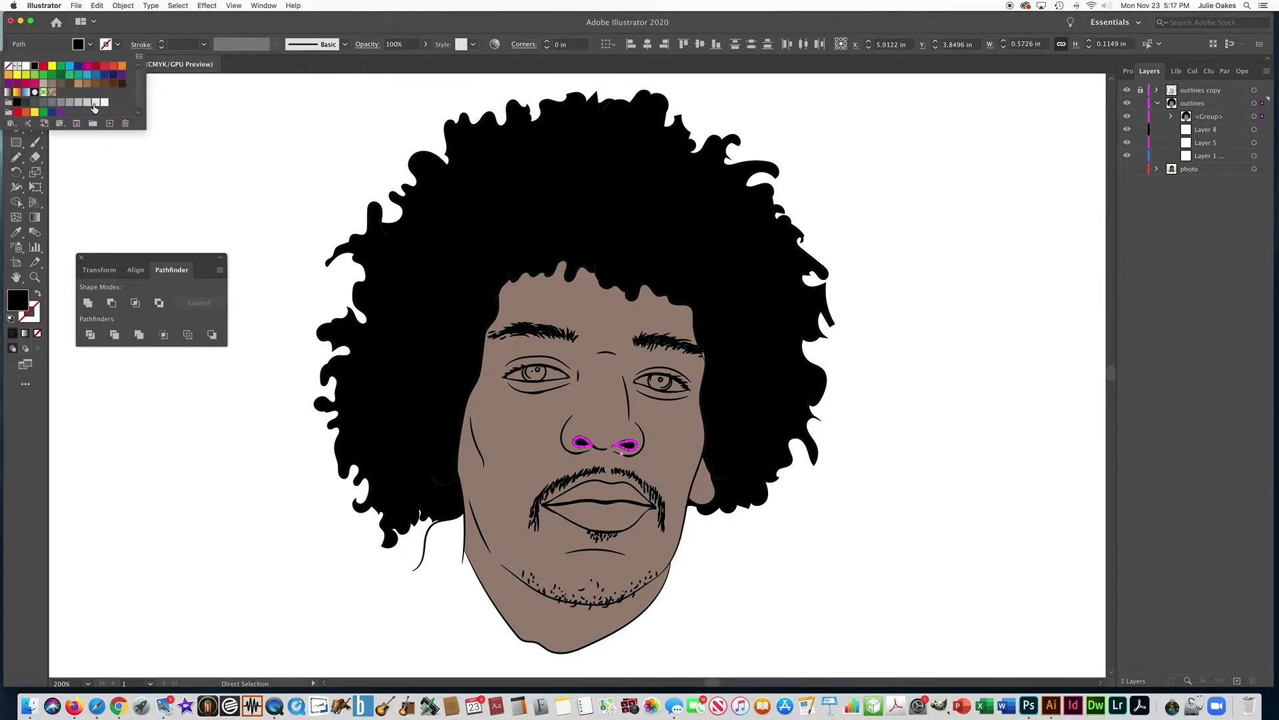
pyautogui.click(277, 190)
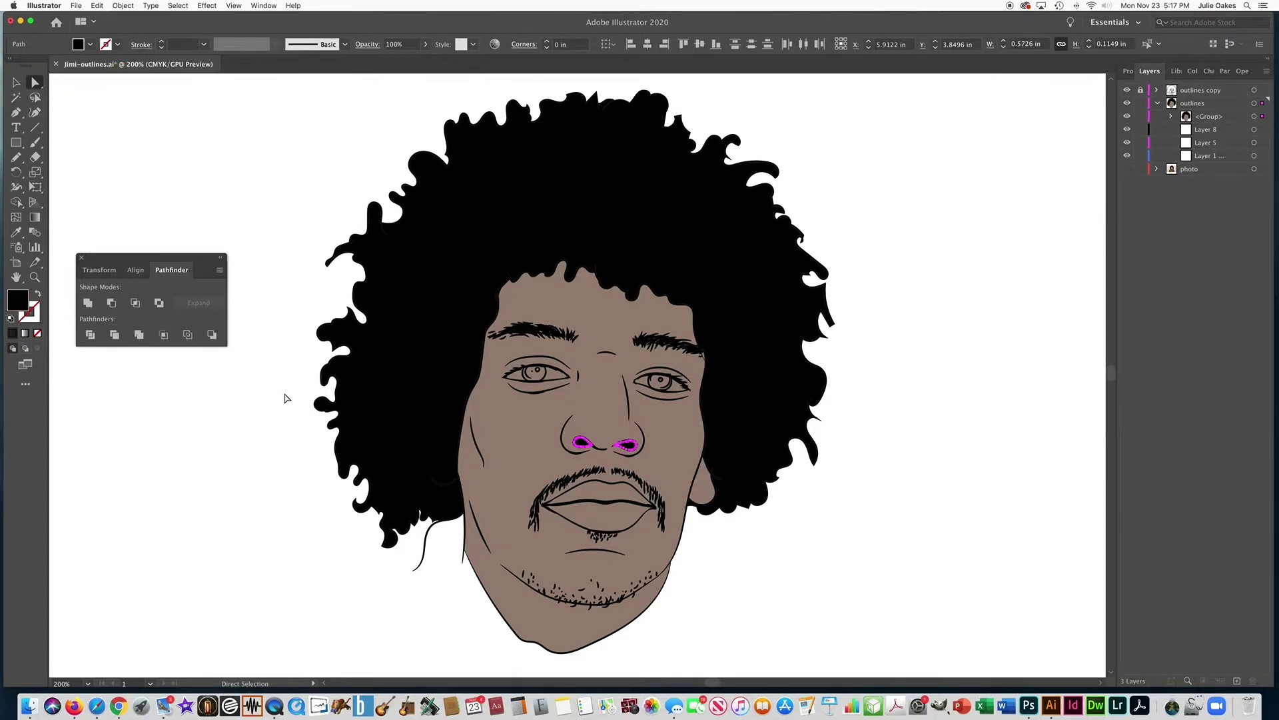
pyautogui.click(287, 398)
# Step: Select the irises of both eyes and fill them with the darkest brown swatch
pyautogui.scroll(6, 525, 331)
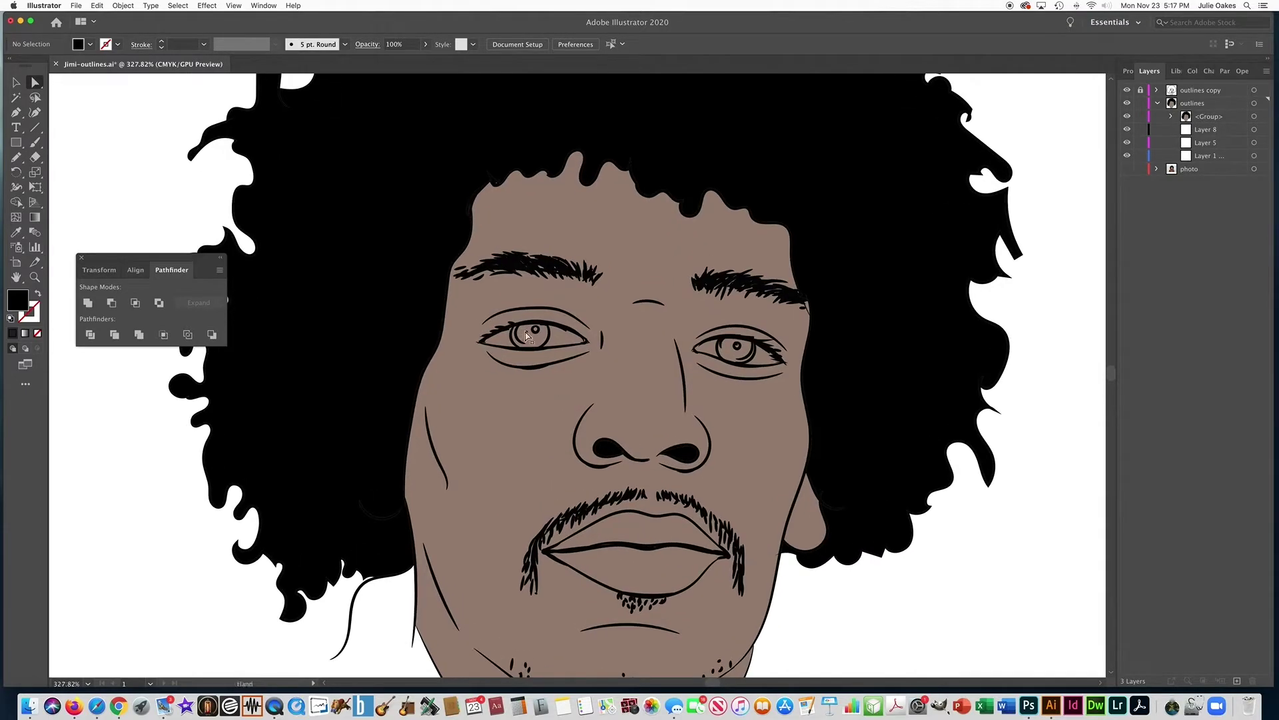
pyautogui.click(525, 331)
pyautogui.keyDown('shift'); pyautogui.click(731, 356); pyautogui.keyUp('shift')
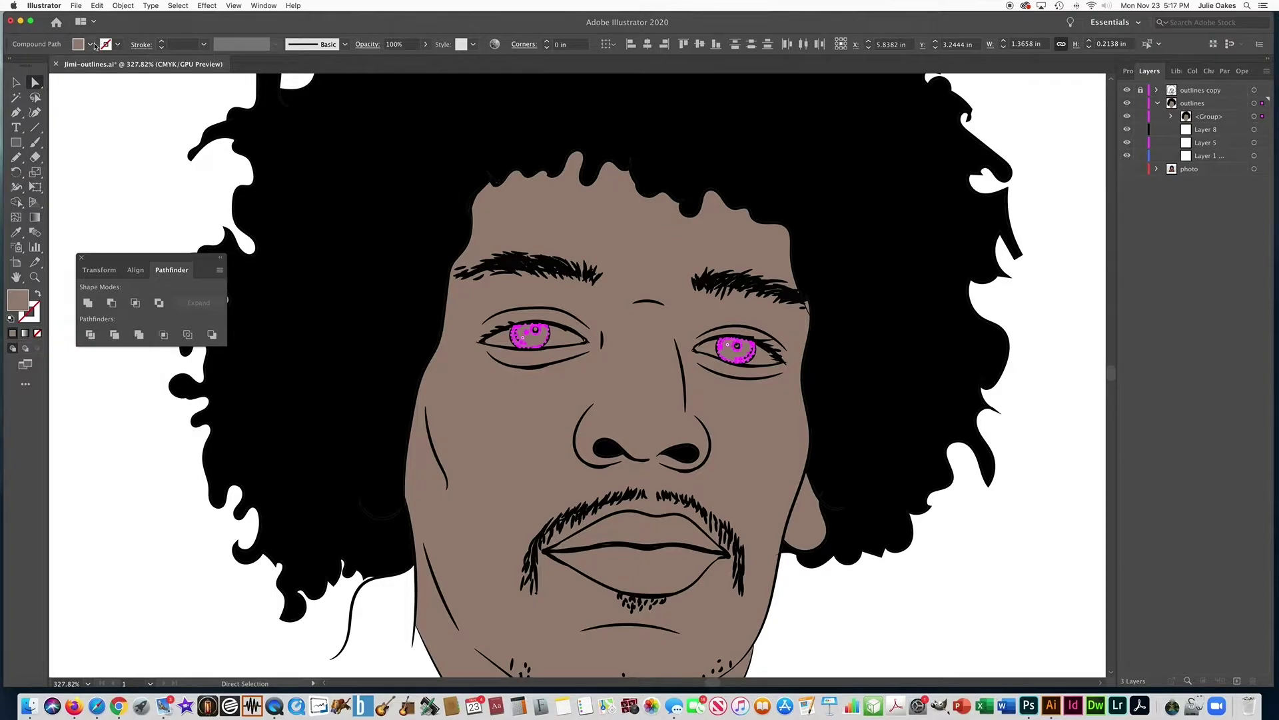
pyautogui.click(91, 45)
pyautogui.click(118, 86)
pyautogui.click(123, 85)
pyautogui.click(142, 173)
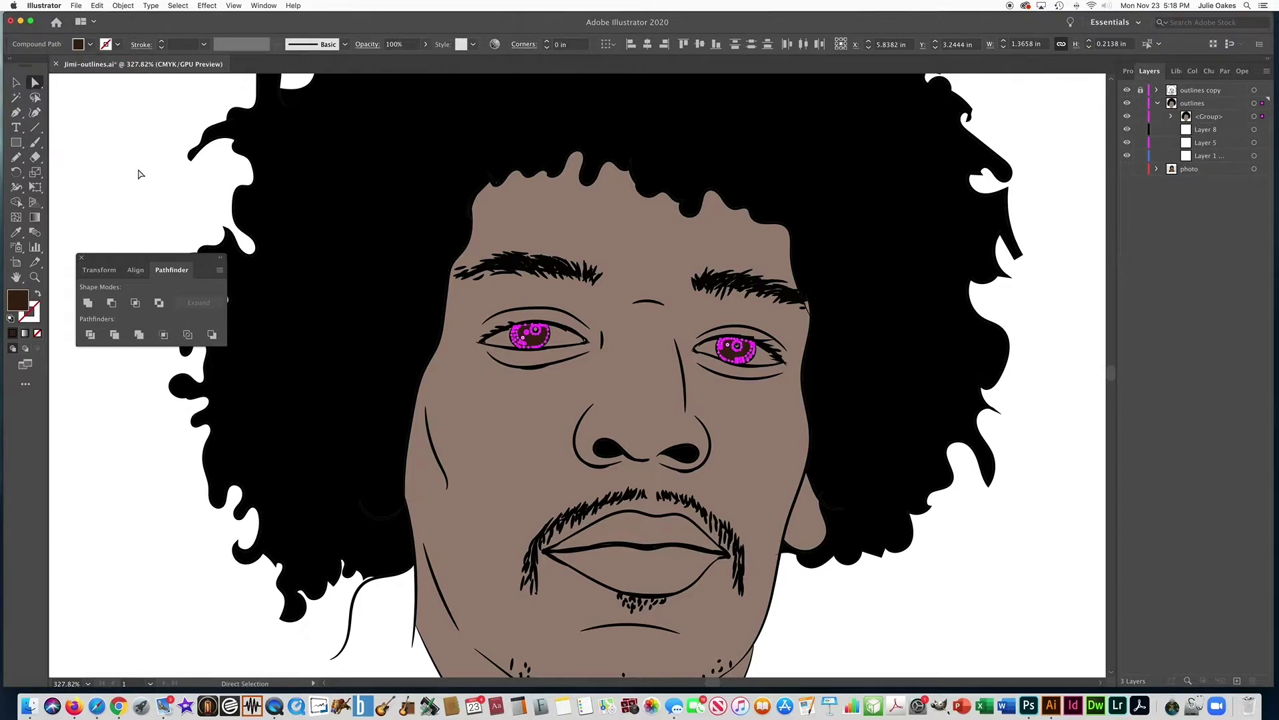
pyautogui.click(140, 174)
# Step: Select the upper and lower lip shapes and try other brown fill swatches, returning to C=40 M=45 Y=50 K=5
pyautogui.click(631, 540)
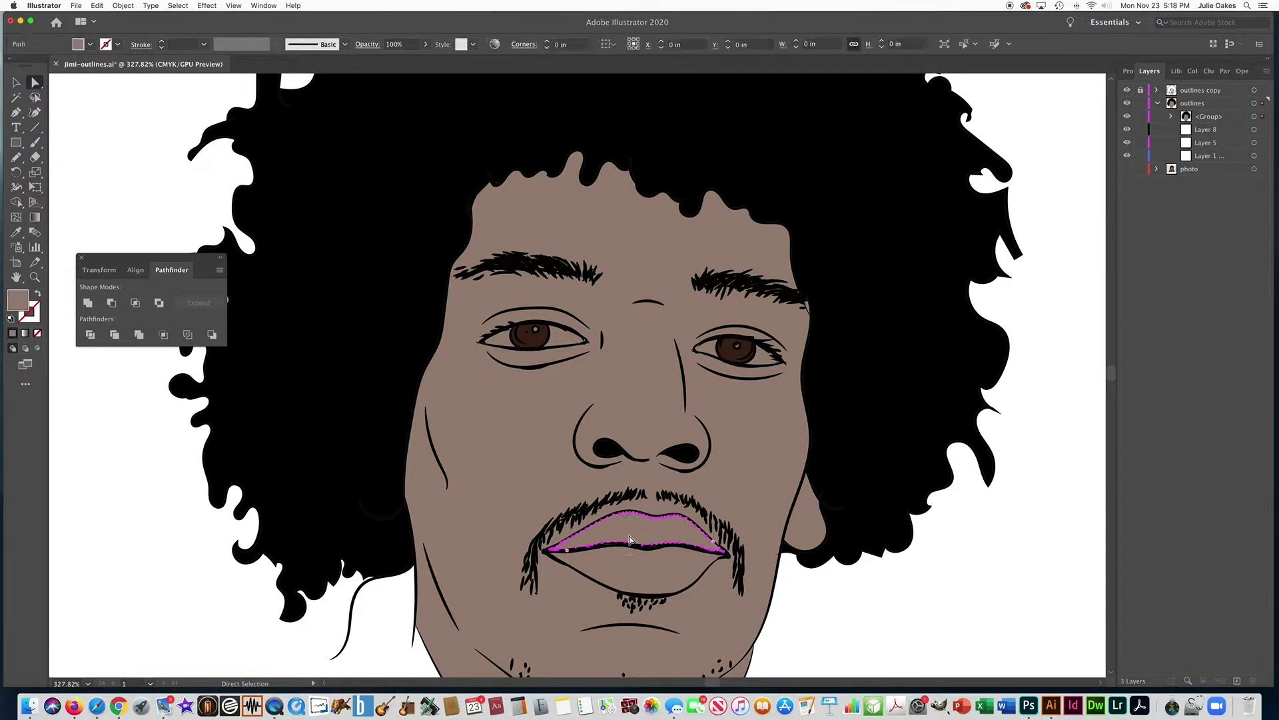
pyautogui.keyDown('shift'); pyautogui.click(632, 569); pyautogui.keyUp('shift')
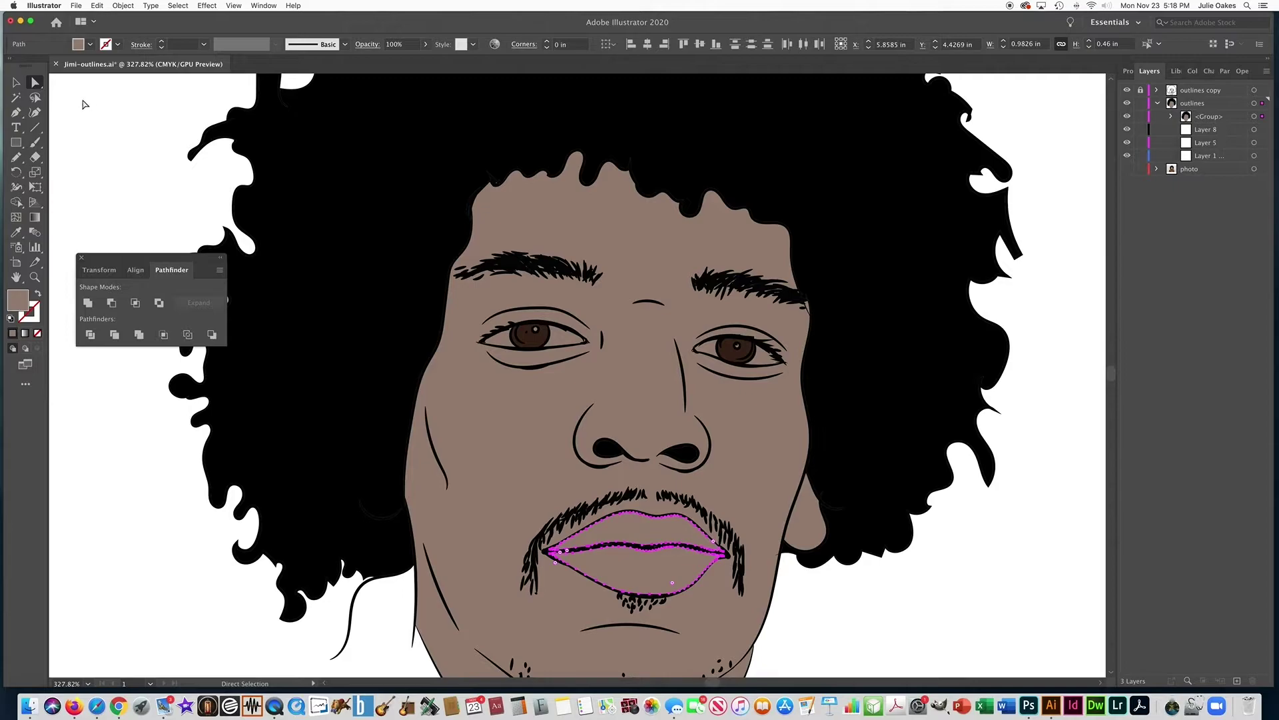
pyautogui.click(89, 45)
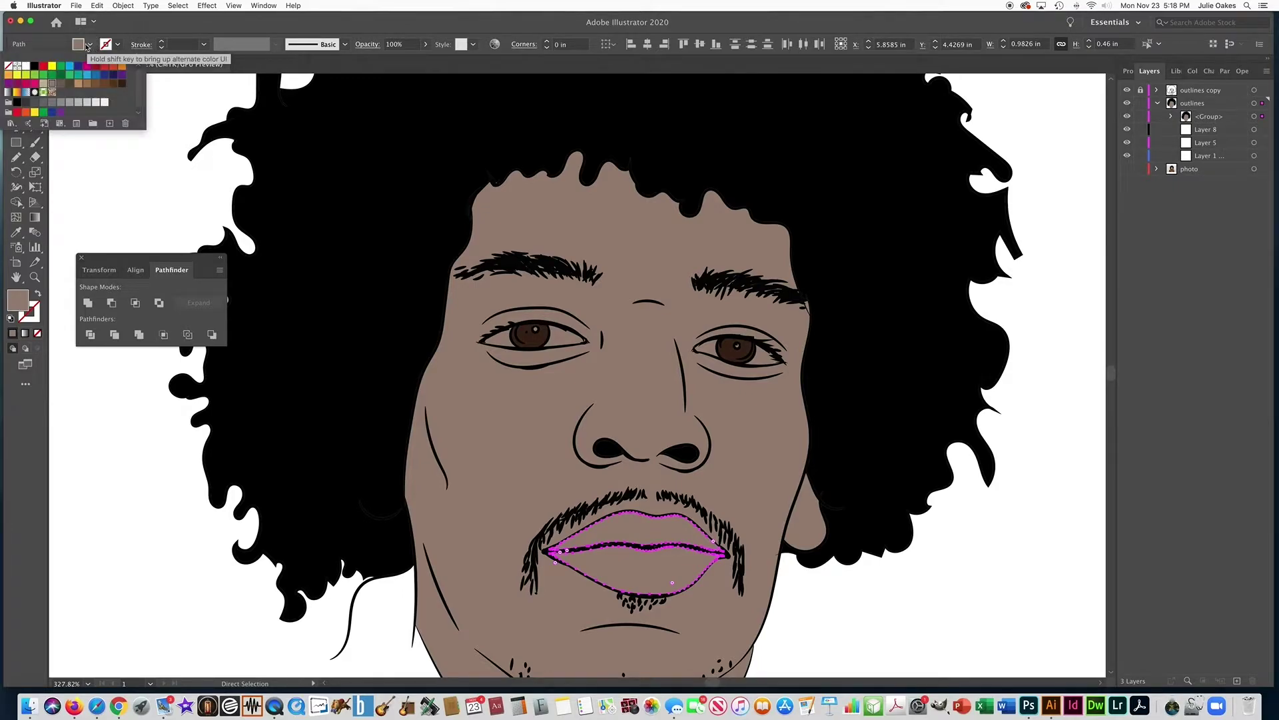
pyautogui.click(88, 84)
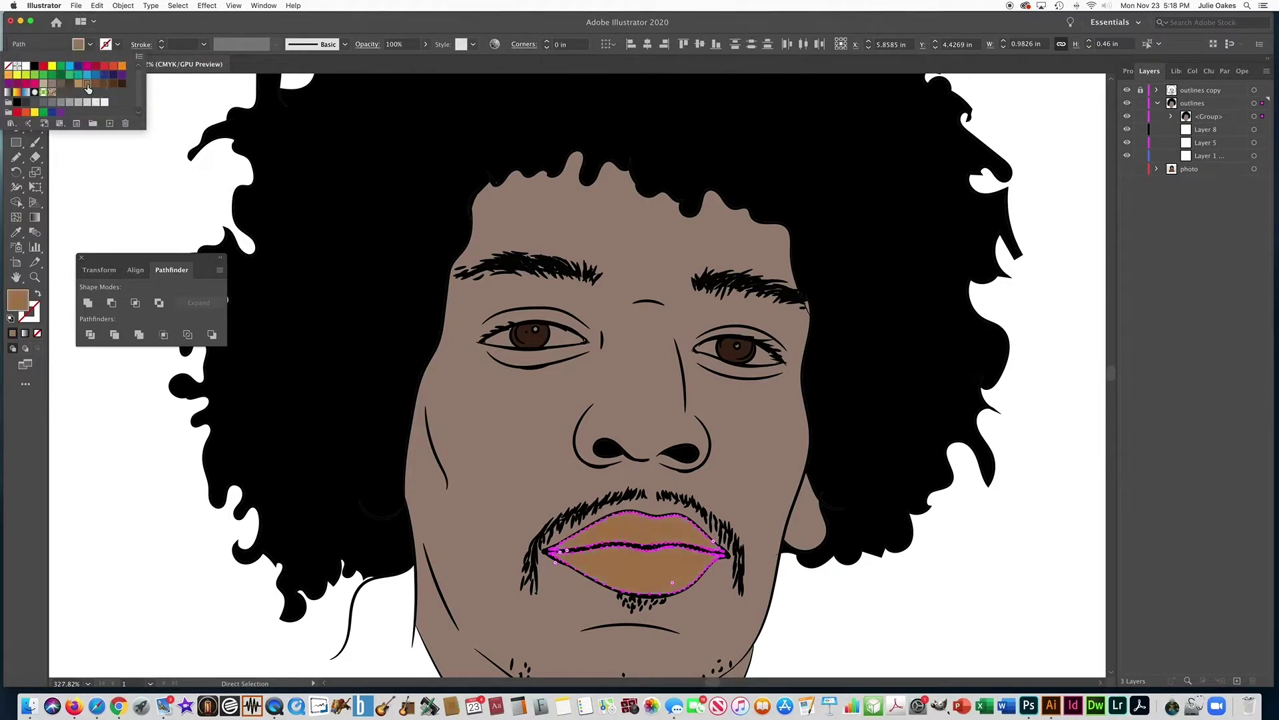
pyautogui.click(53, 85)
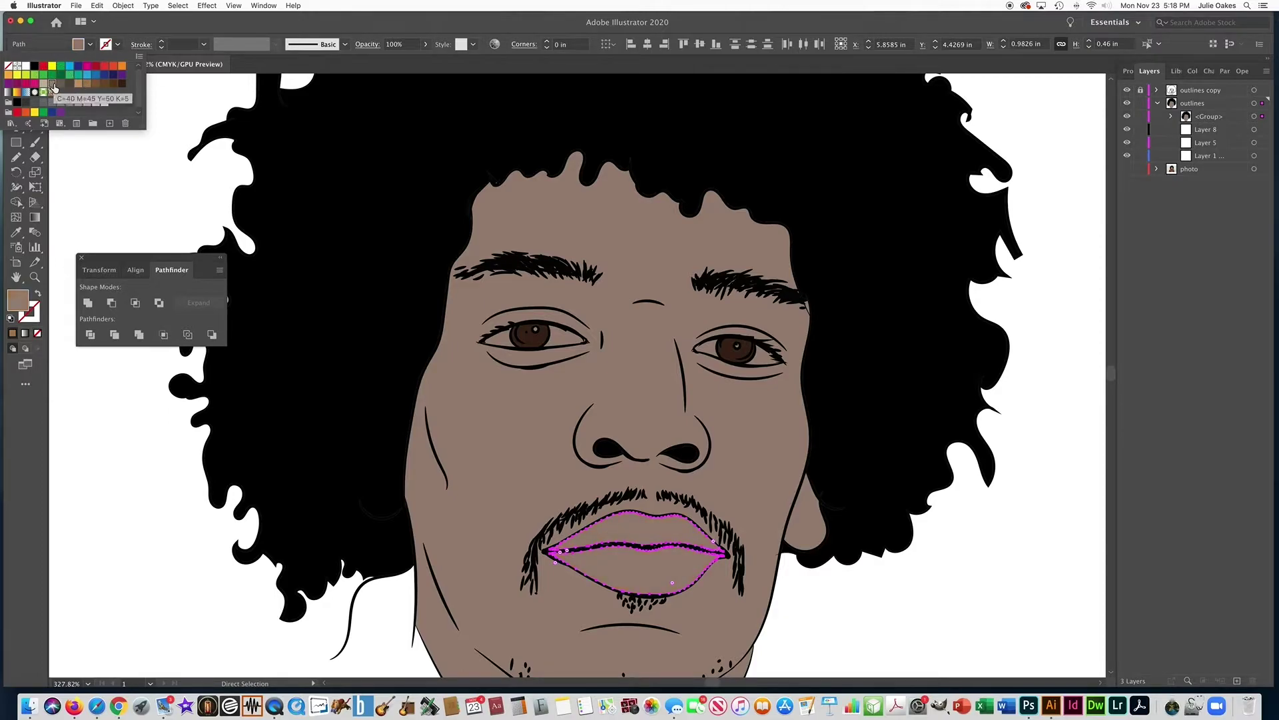
pyautogui.click(61, 84)
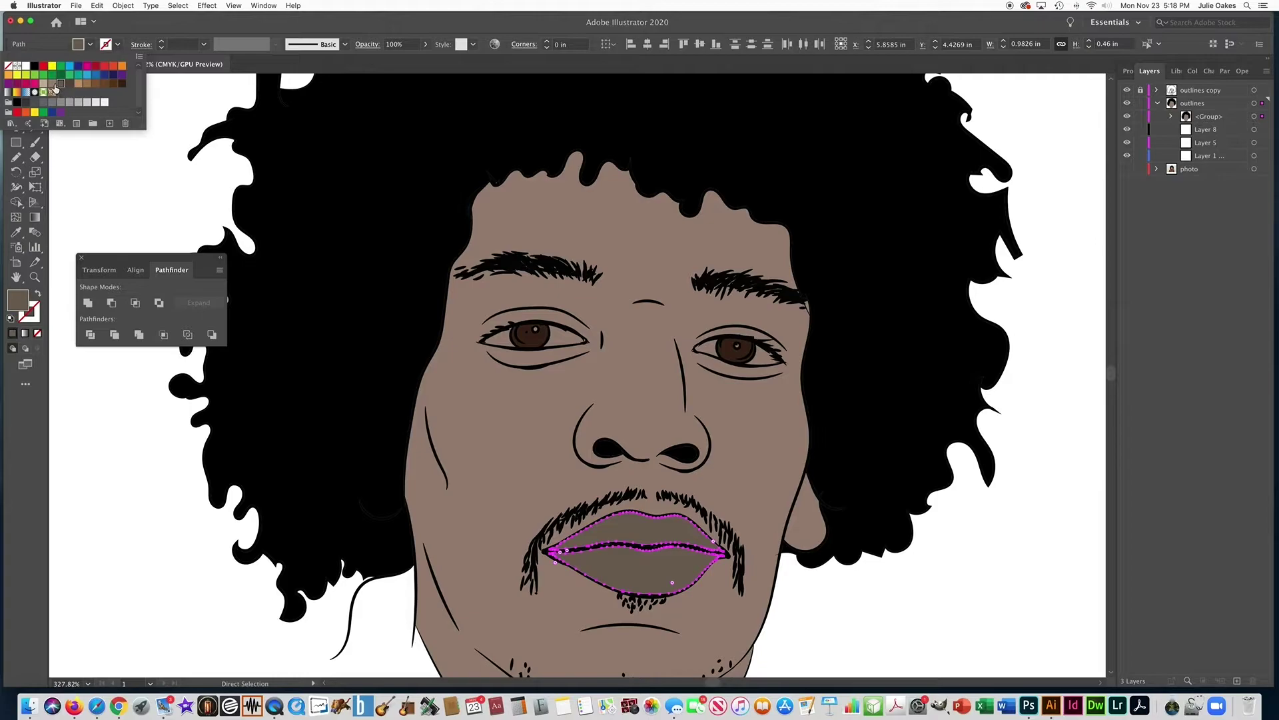
pyautogui.click(54, 86)
# Step: Give the selected lips a slightly warmer, more saturated brown fill mixed in the Color Picker from their current colour
pyautogui.click(17, 303)
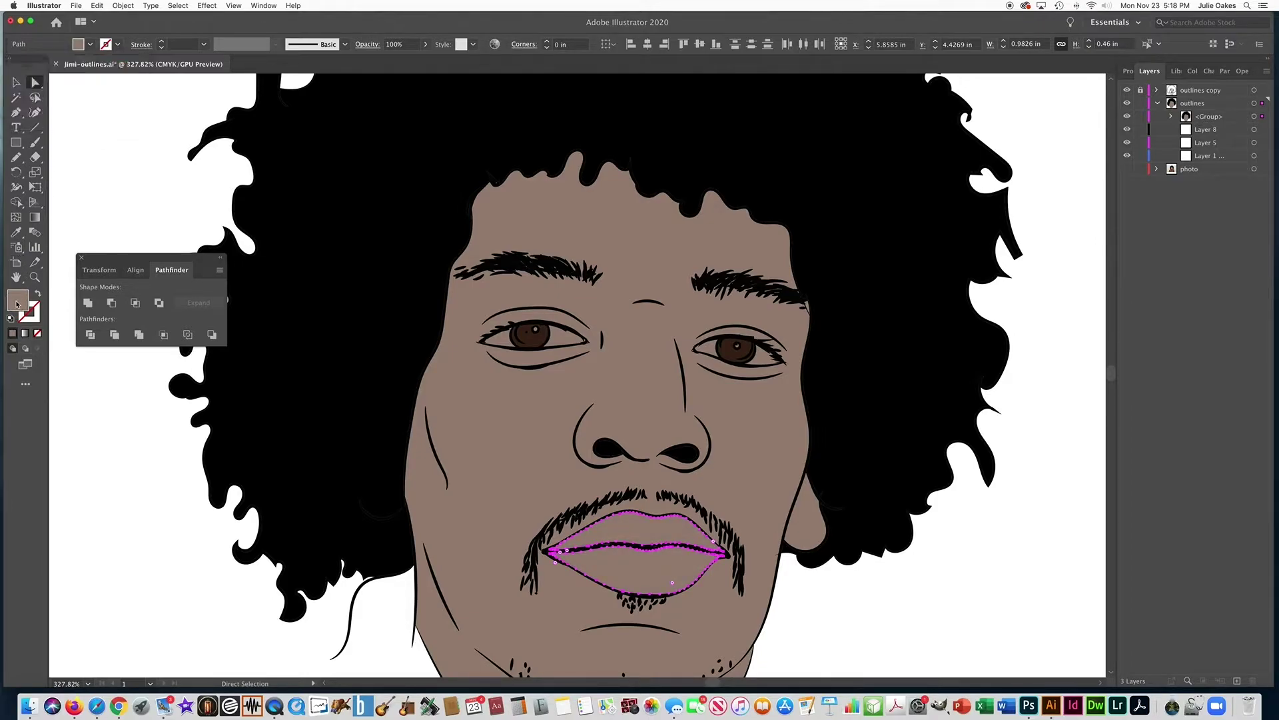
pyautogui.doubleClick(17, 304)
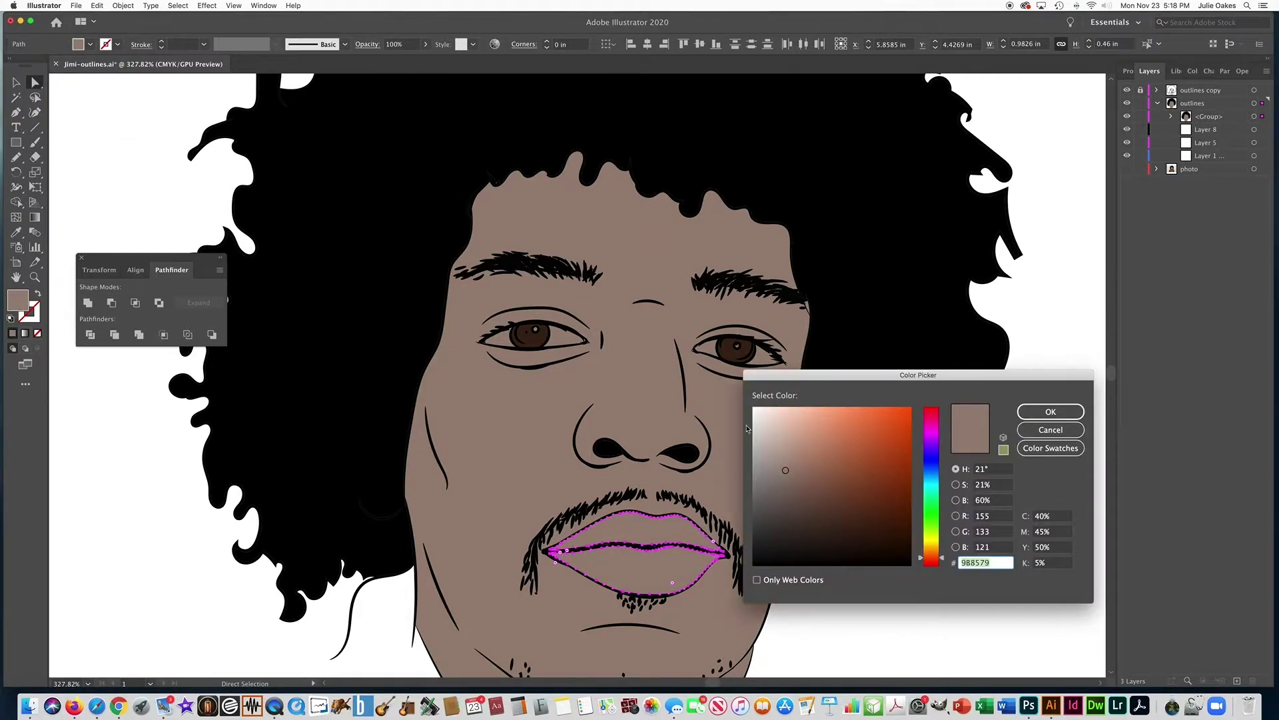
pyautogui.moveTo(799, 467); pyautogui.dragTo(811, 463)
pyautogui.click(1044, 412)
pyautogui.click(1019, 469)
# Step: Fill the small round pupil highlight in the portrait's left-hand eye with white
pyautogui.press('space')
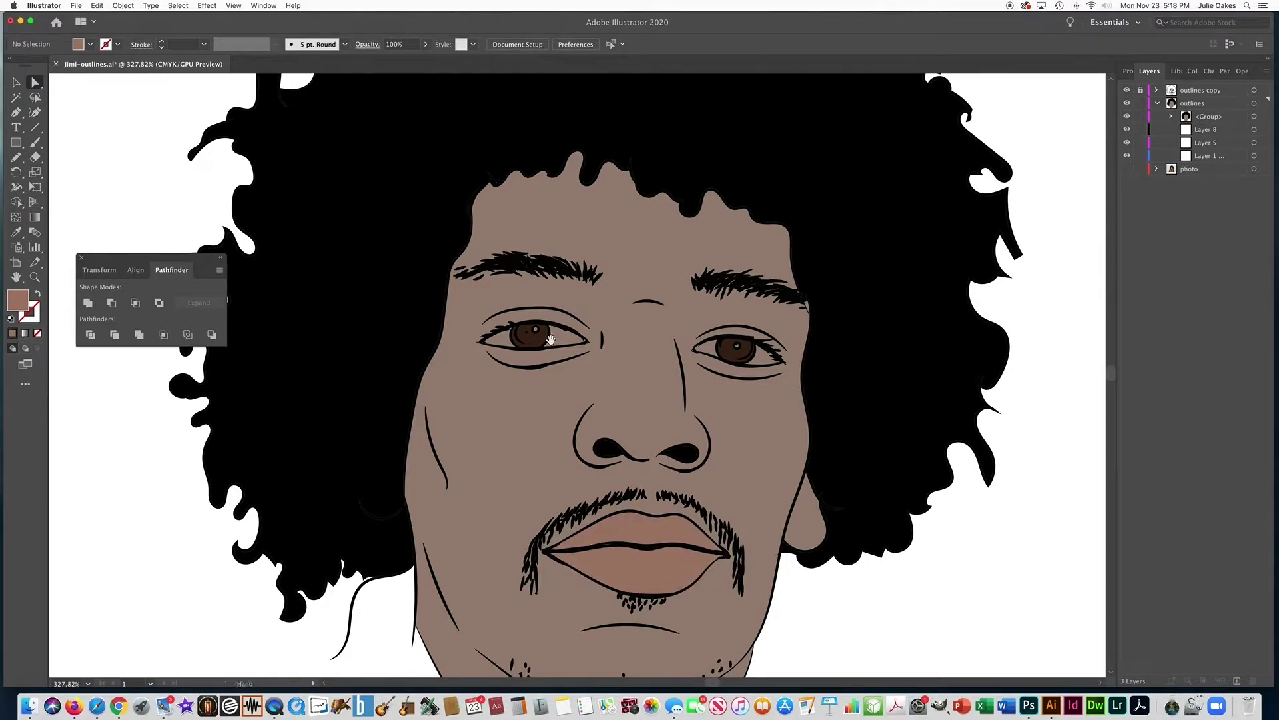
pyautogui.keyDown('super'); pyautogui.click(546, 339); pyautogui.keyUp('super')
pyautogui.keyDown('super'); pyautogui.click(578, 388); pyautogui.keyUp('super')
pyautogui.moveTo(574, 386); pyautogui.dragTo(492, 376)
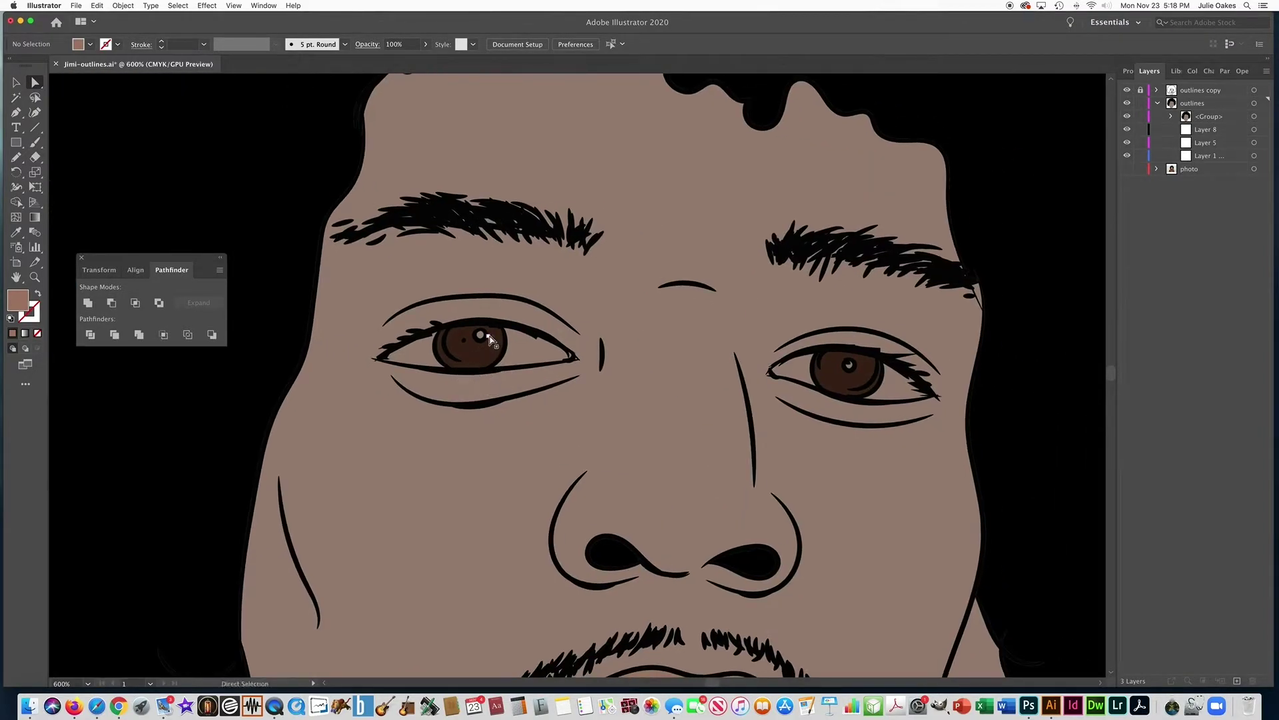
pyautogui.click(481, 335)
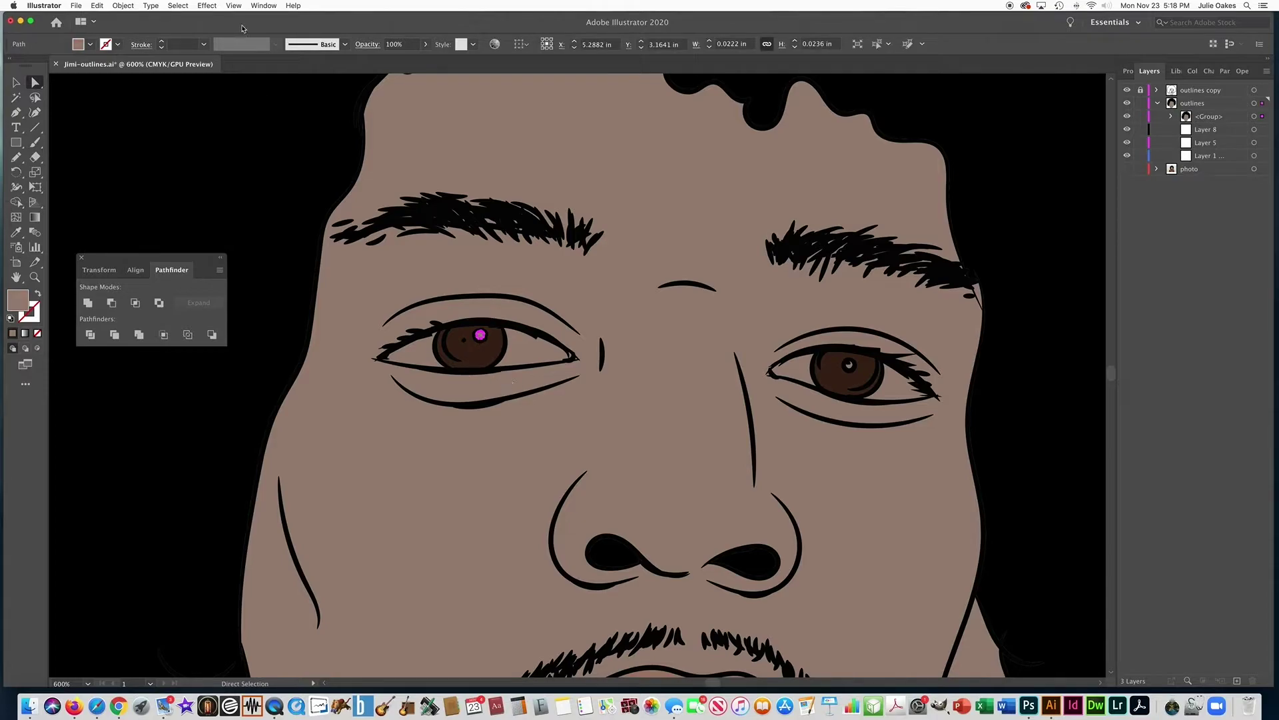
pyautogui.click(90, 44)
pyautogui.click(24, 67)
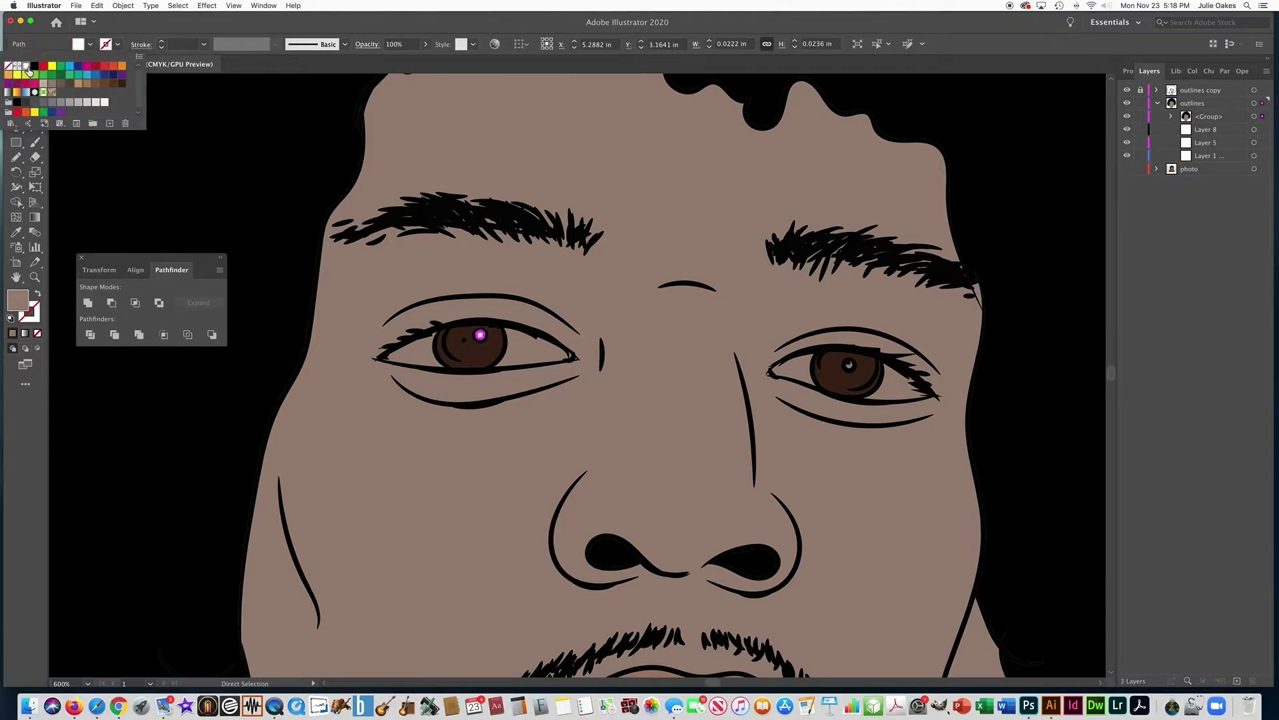
# Step: Fill the small pupil highlight in the portrait's right-hand eye with near-white FFFEFD using the Color Picker
pyautogui.click(851, 370)
pyautogui.click(848, 365)
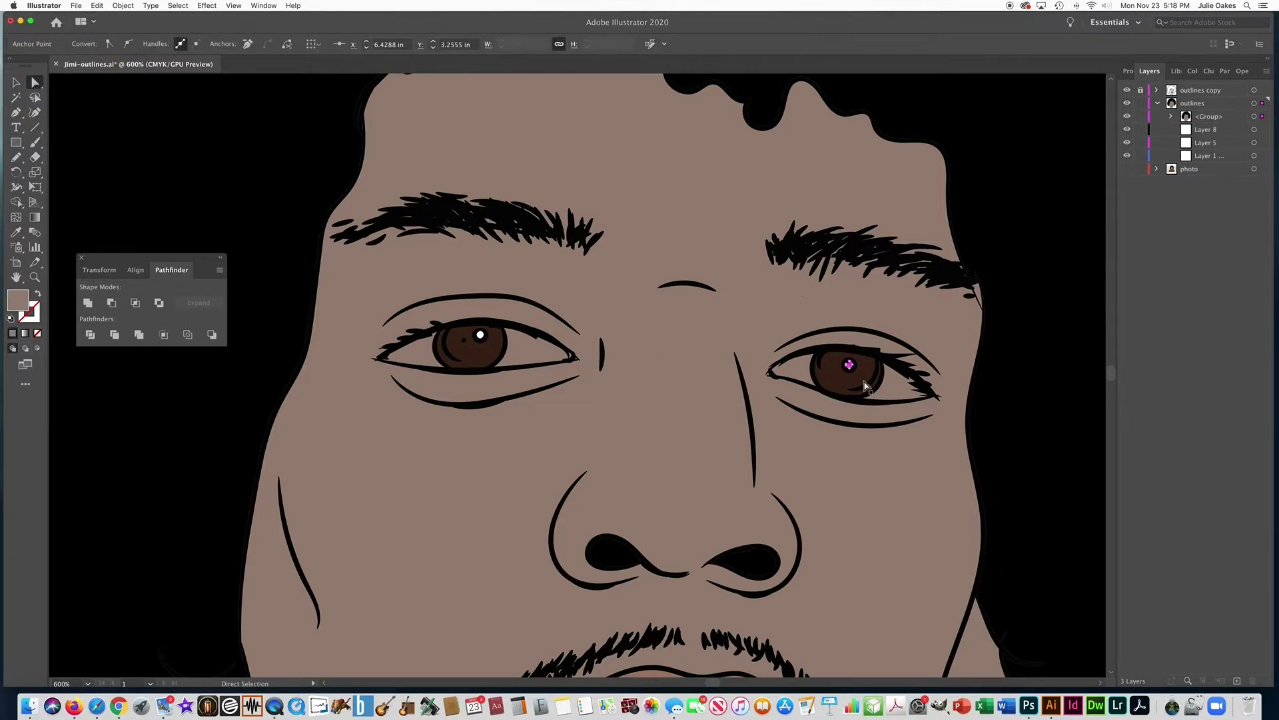
pyautogui.press('super+equal')
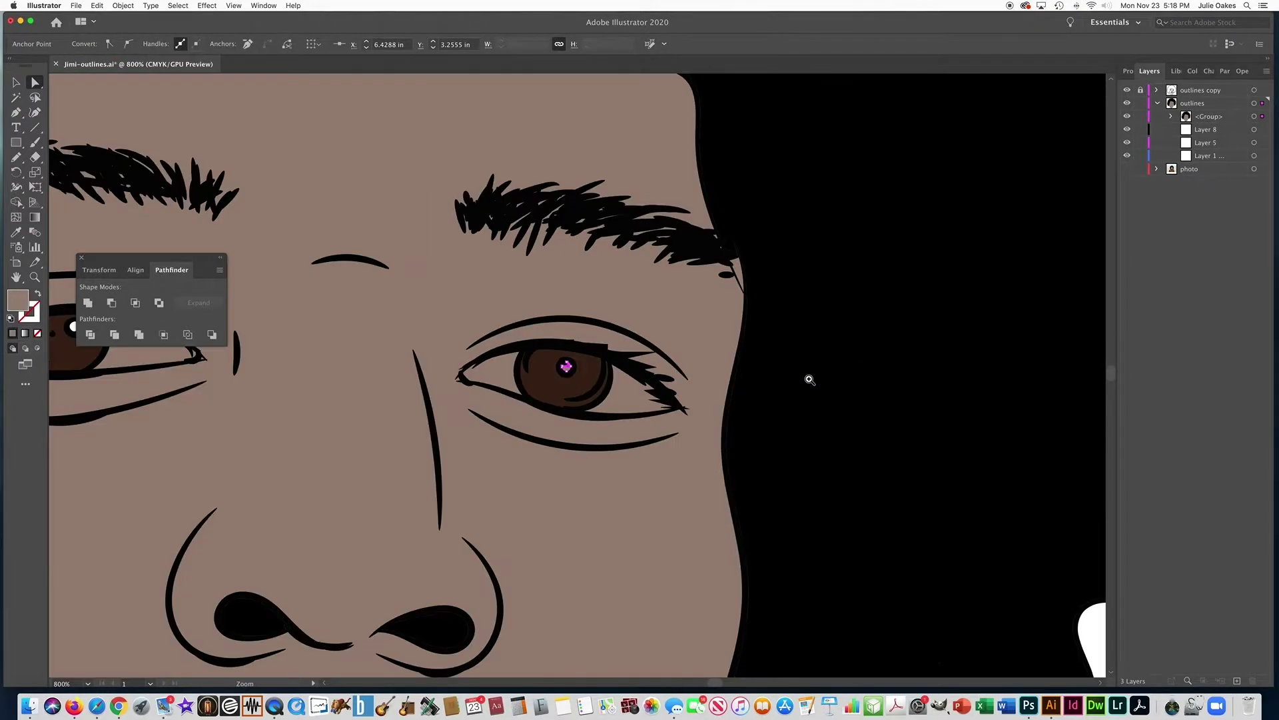
pyautogui.click(568, 368)
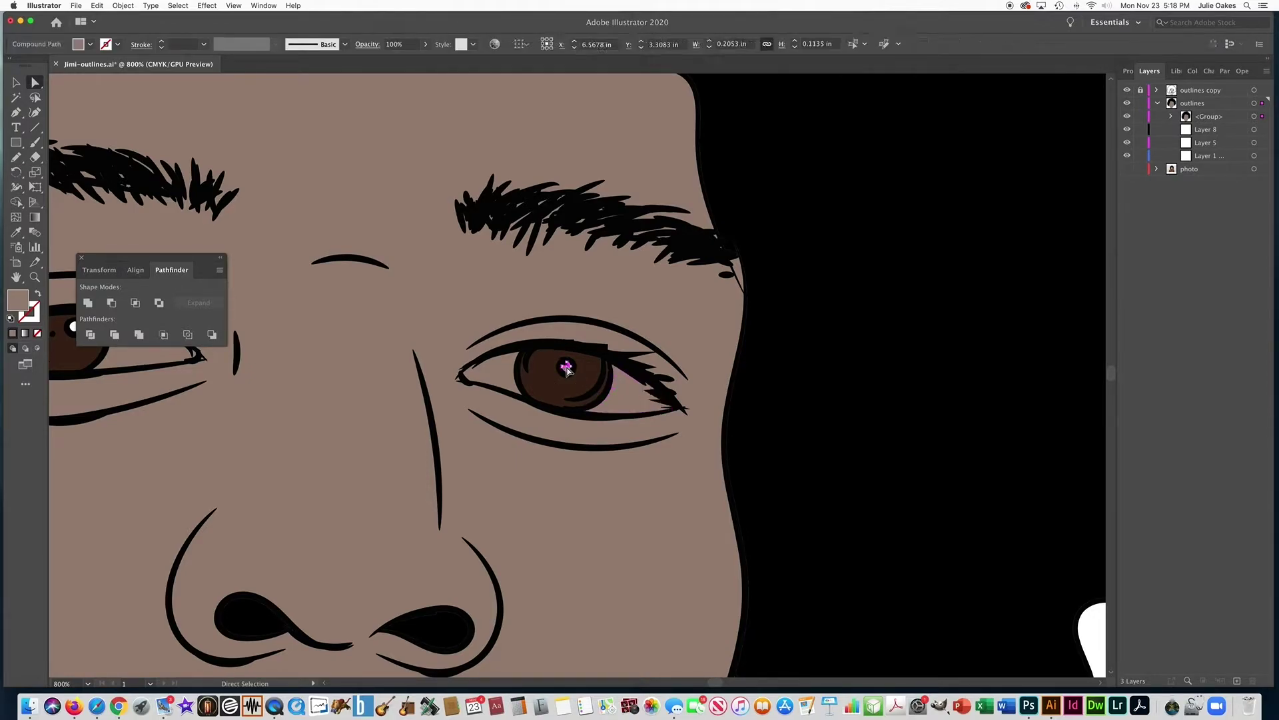
pyautogui.click(568, 367)
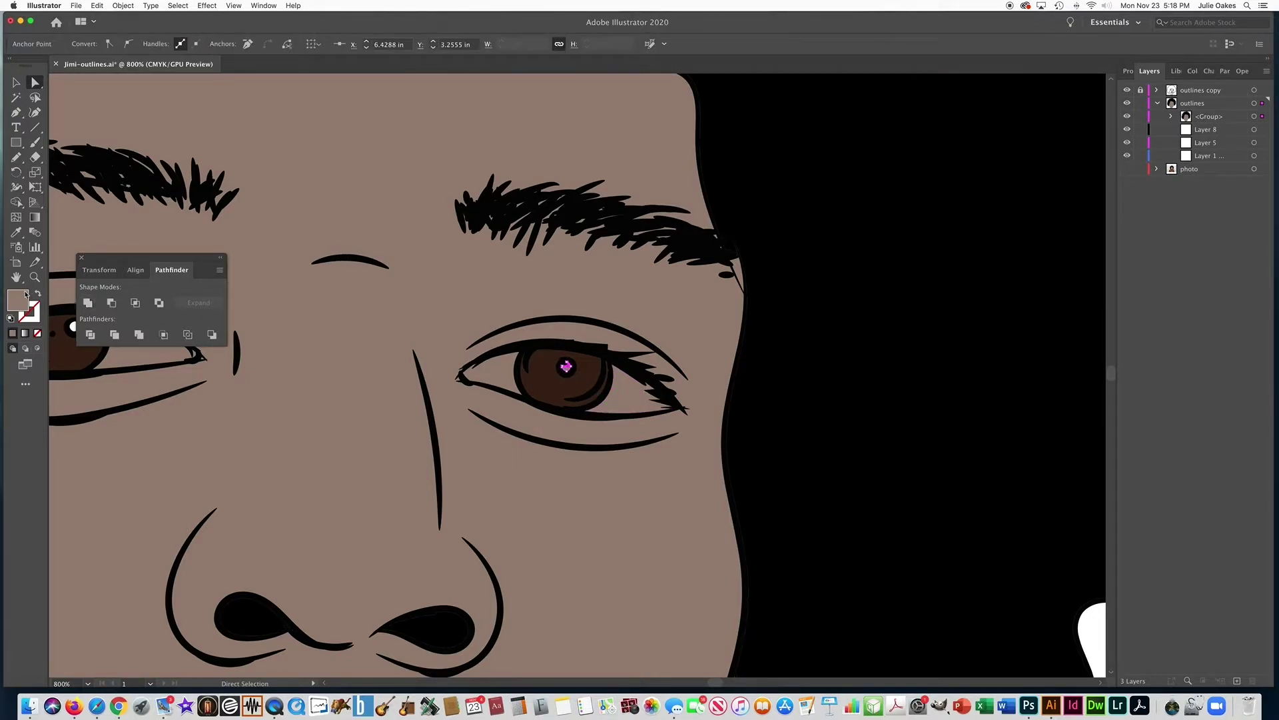
pyautogui.doubleClick(22, 296)
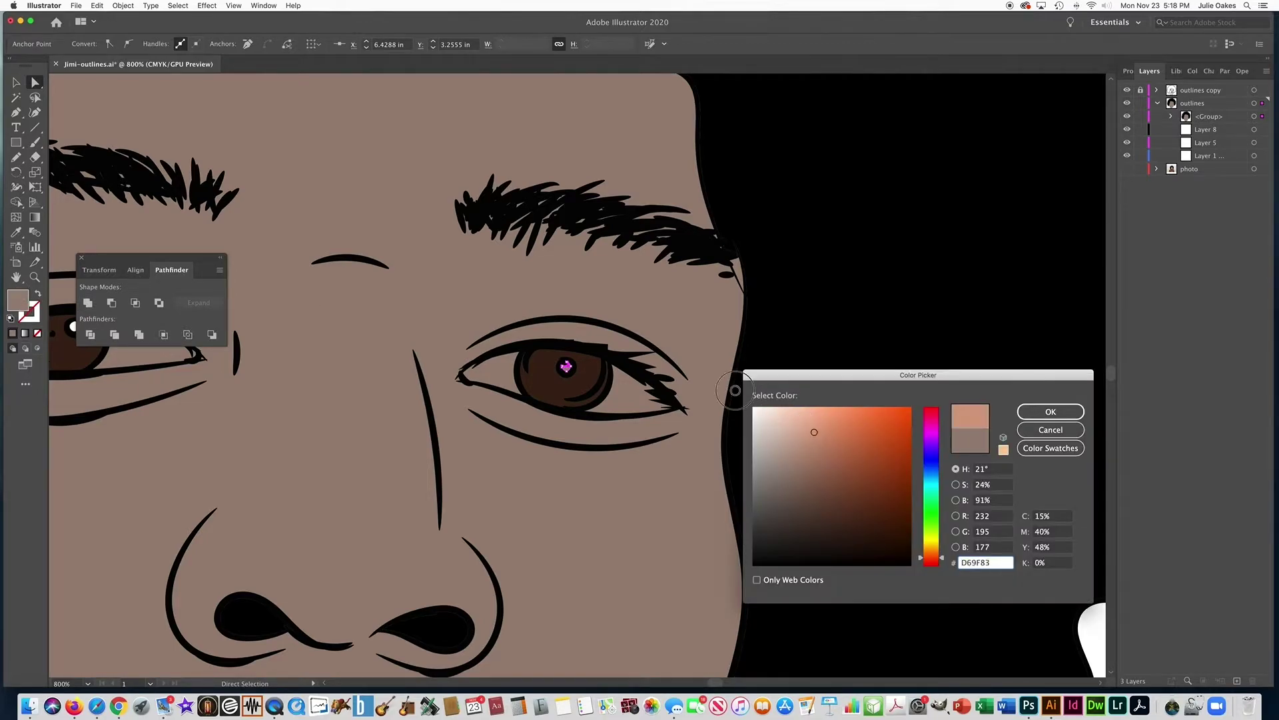
pyautogui.moveTo(767, 421); pyautogui.dragTo(754, 406)
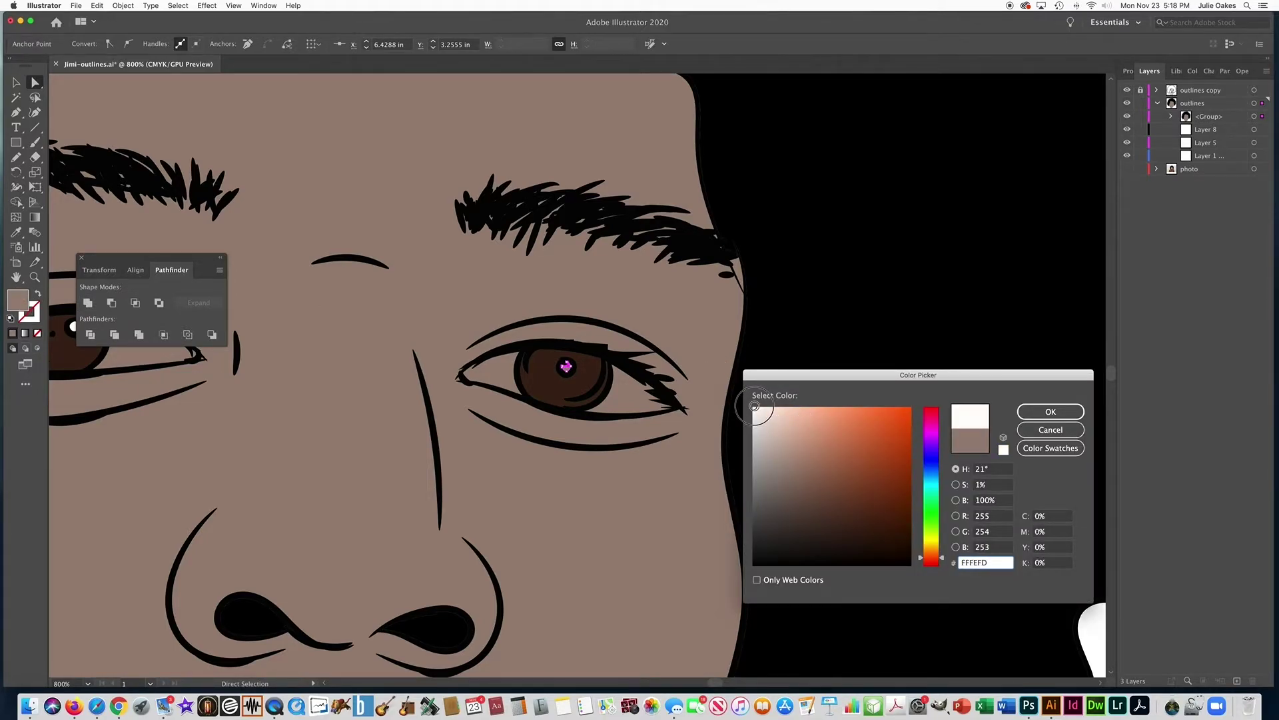
pyautogui.press('Return')
pyautogui.click(643, 398)
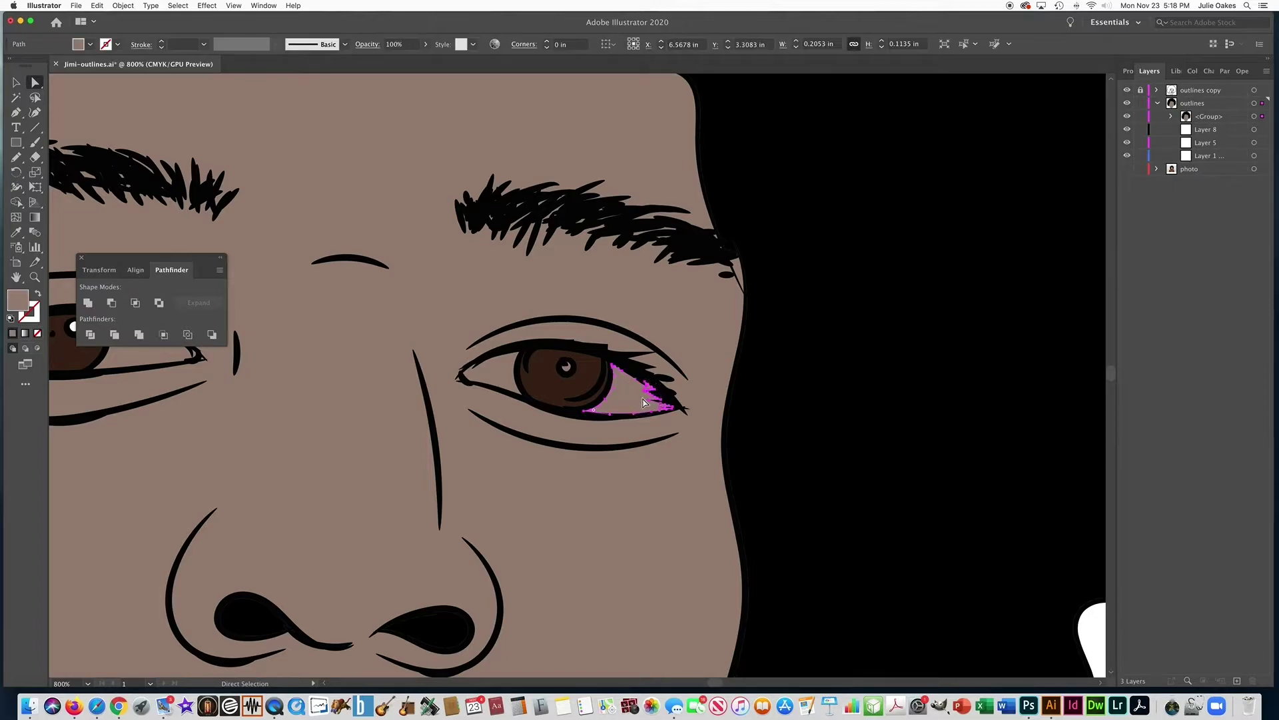
pyautogui.click(566, 370)
pyautogui.press('Delete')
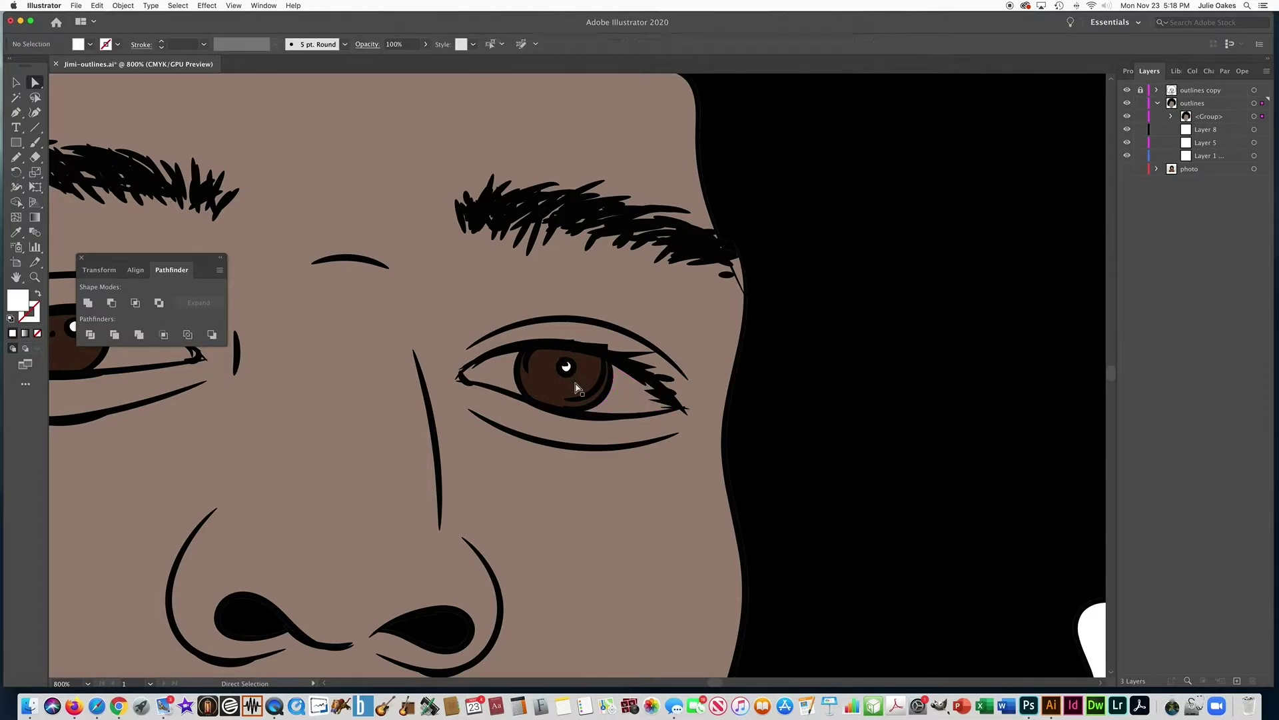
# Step: Select the eyeball areas on both sides of the right-hand eye's iris and fill them with the White swatch
pyautogui.click(628, 399)
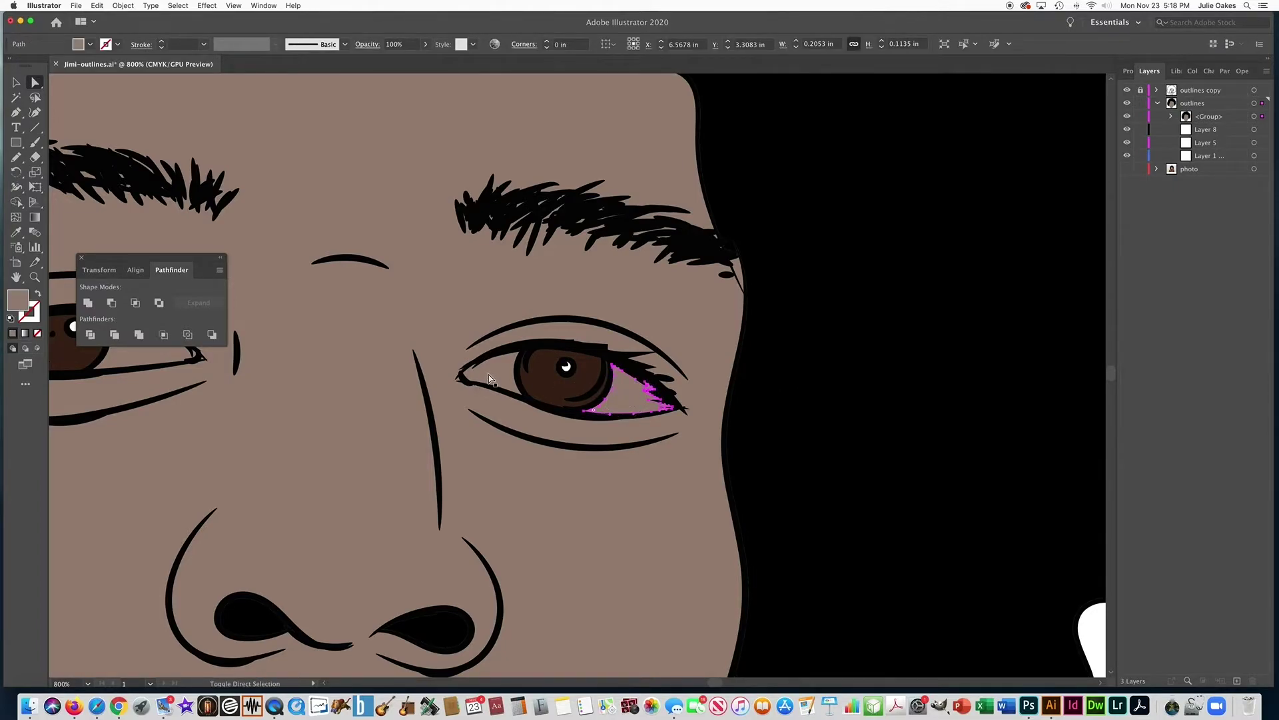
pyautogui.keyDown('shift'); pyautogui.click(488, 381); pyautogui.keyUp('shift')
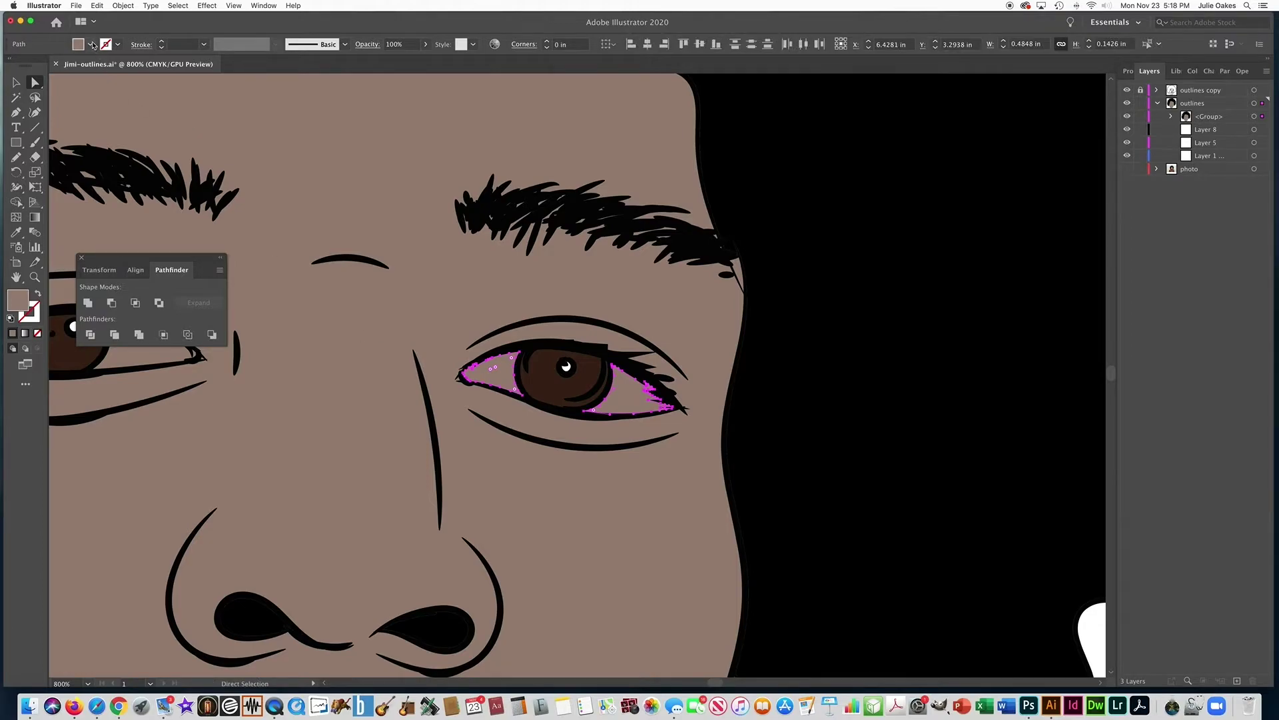
pyautogui.click(90, 44)
pyautogui.click(26, 66)
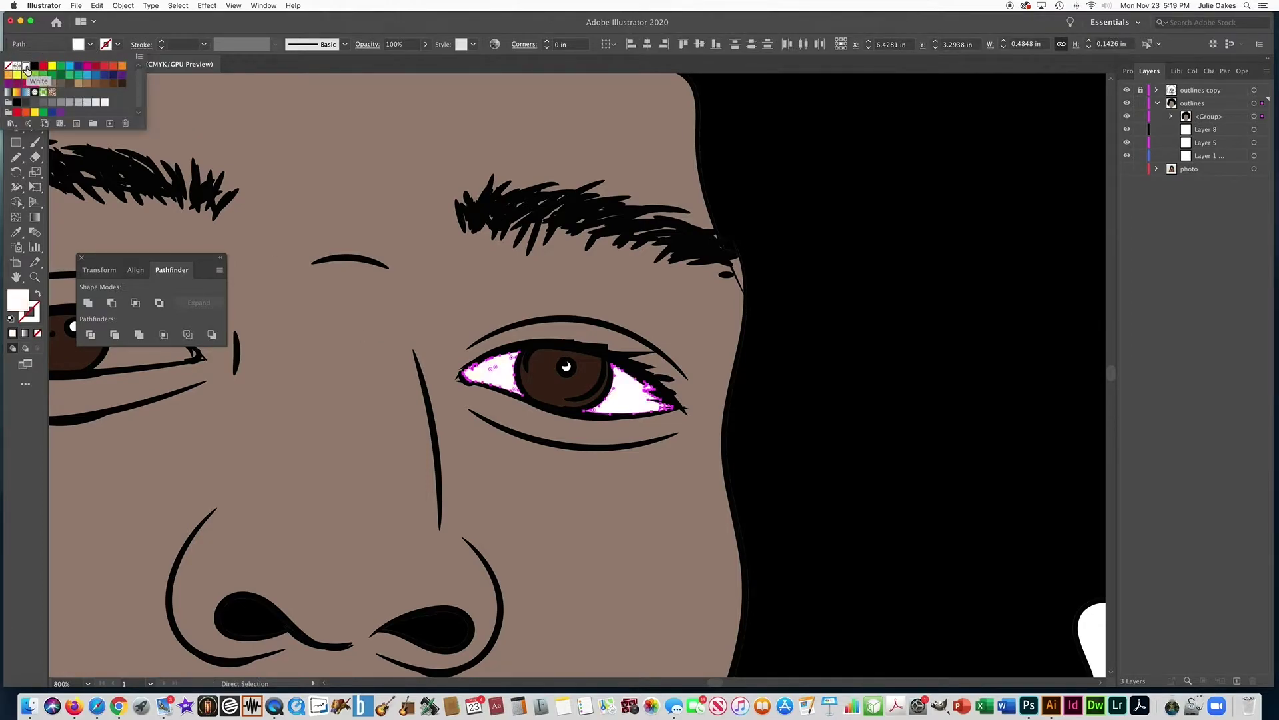
pyautogui.click(413, 231)
# Step: Select the eyeball areas on both sides of the left-hand eye's iris, fill them with the White swatch, and deselect
pyautogui.press('space')
pyautogui.moveTo(365, 214); pyautogui.dragTo(805, 195)
pyautogui.click(603, 334)
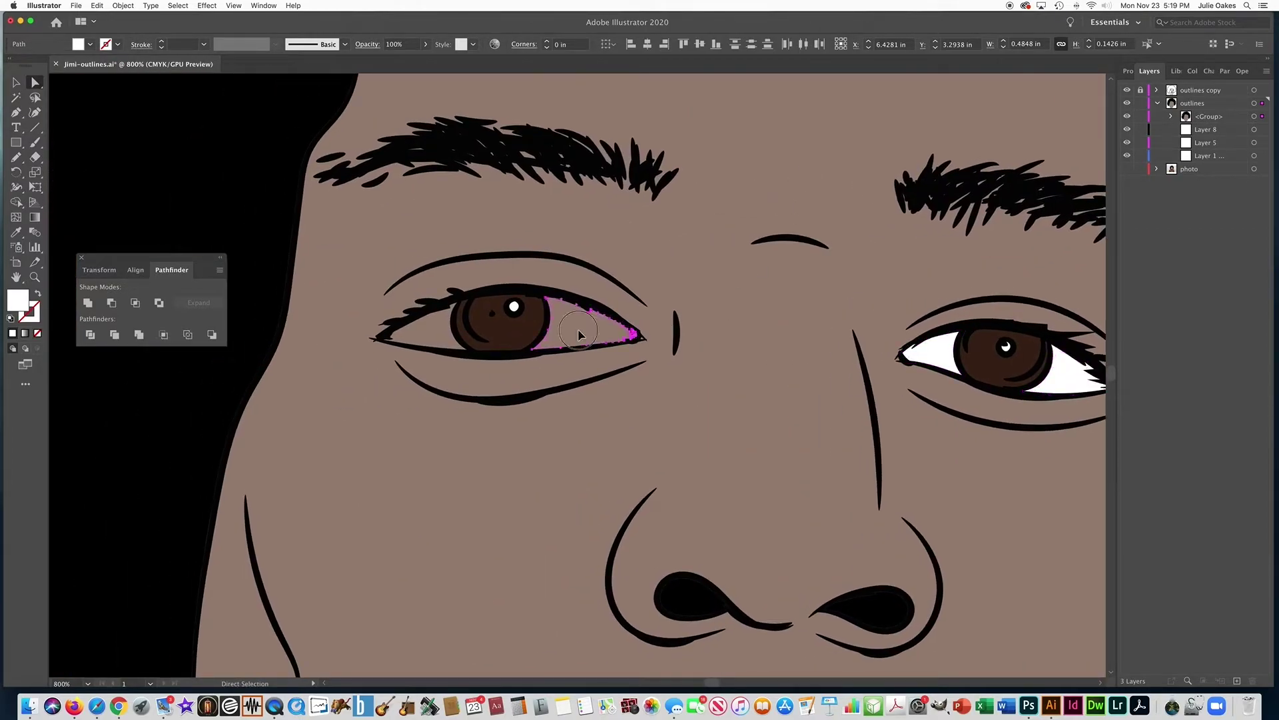
pyautogui.keyDown('shift'); pyautogui.click(434, 335); pyautogui.keyUp('shift')
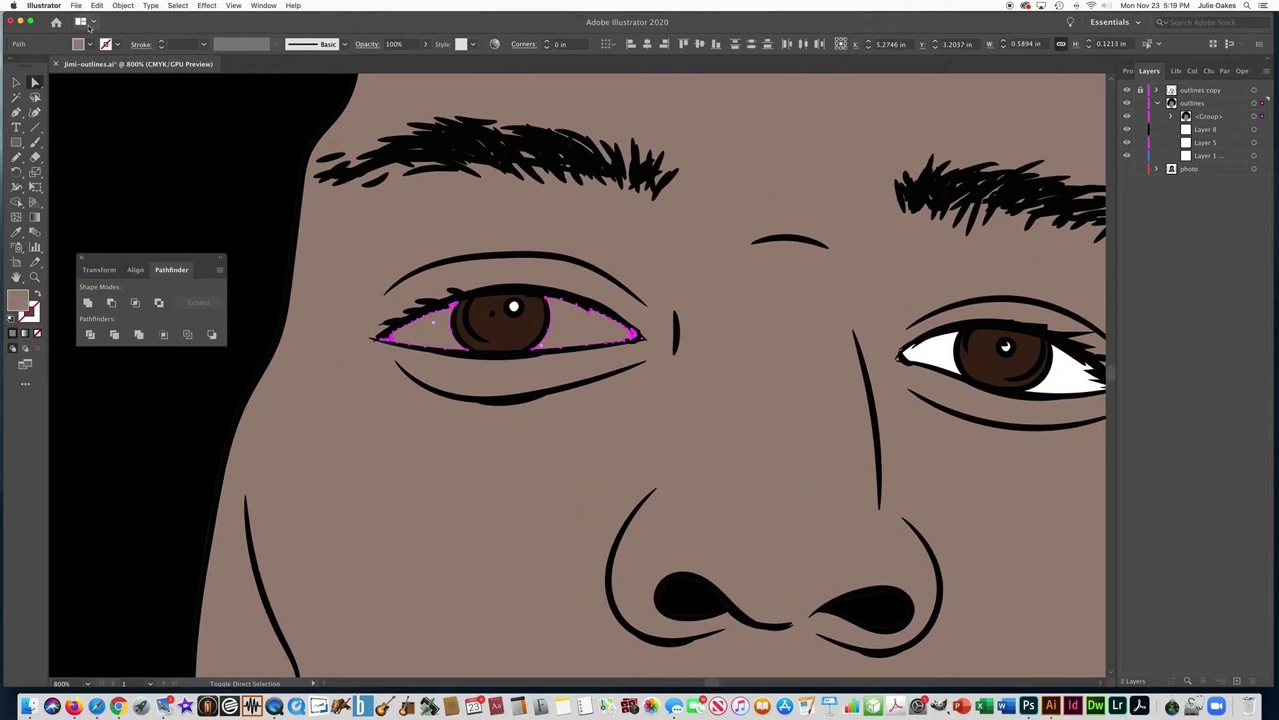
pyautogui.click(90, 44)
pyautogui.click(27, 69)
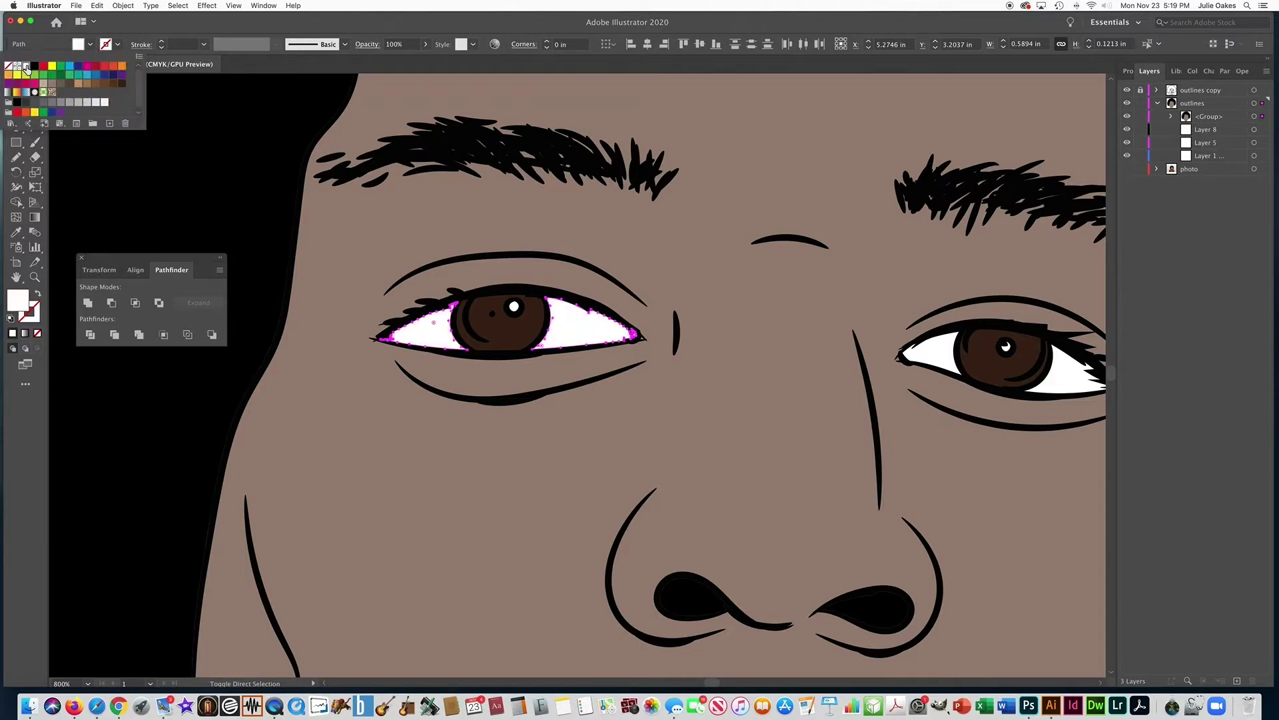
pyautogui.press('super+space')
pyautogui.keyDown('alt'); pyautogui.keyDown('super'); pyautogui.click(455, 394); pyautogui.keyUp('super'); pyautogui.keyUp('alt')
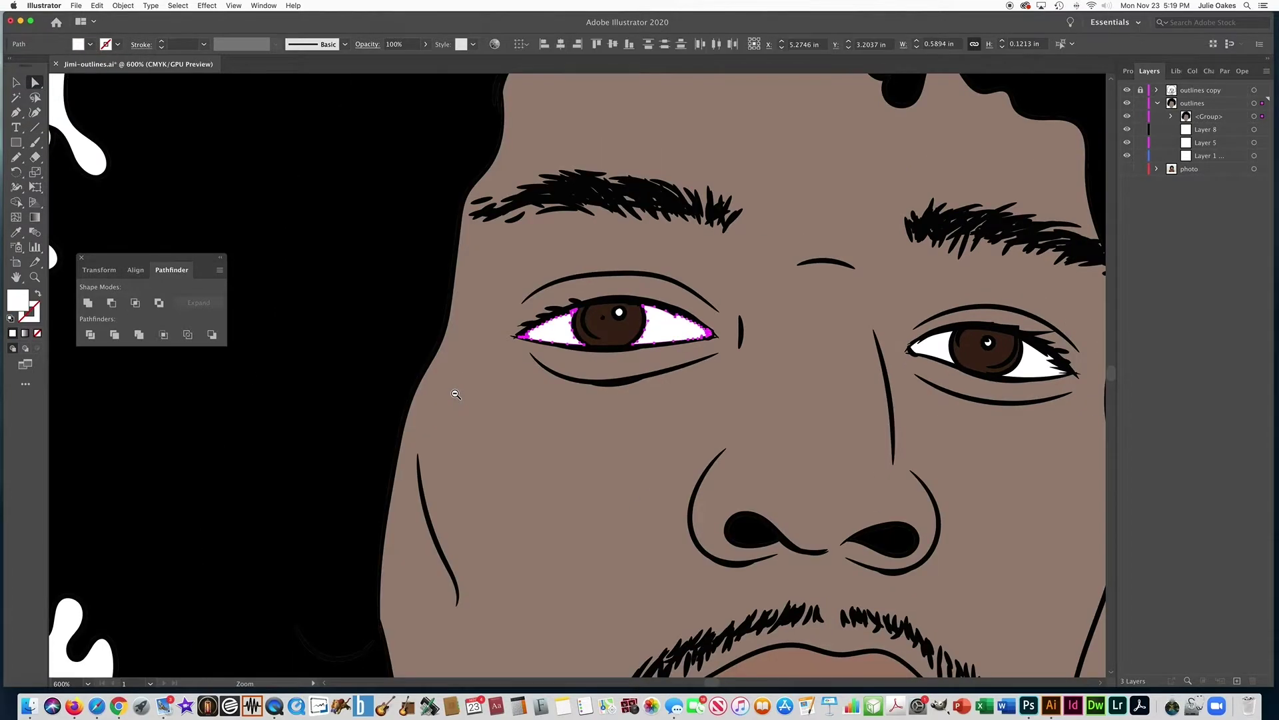
pyautogui.keyDown('alt'); pyautogui.keyDown('super'); pyautogui.click(455, 394); pyautogui.keyUp('super'); pyautogui.keyUp('alt')
pyautogui.keyDown('alt'); pyautogui.keyDown('super'); pyautogui.click(455, 394); pyautogui.keyUp('super'); pyautogui.keyUp('alt')
pyautogui.keyDown('alt'); pyautogui.keyDown('super'); pyautogui.click(456, 394); pyautogui.keyUp('super'); pyautogui.keyUp('alt')
pyautogui.click(308, 378)
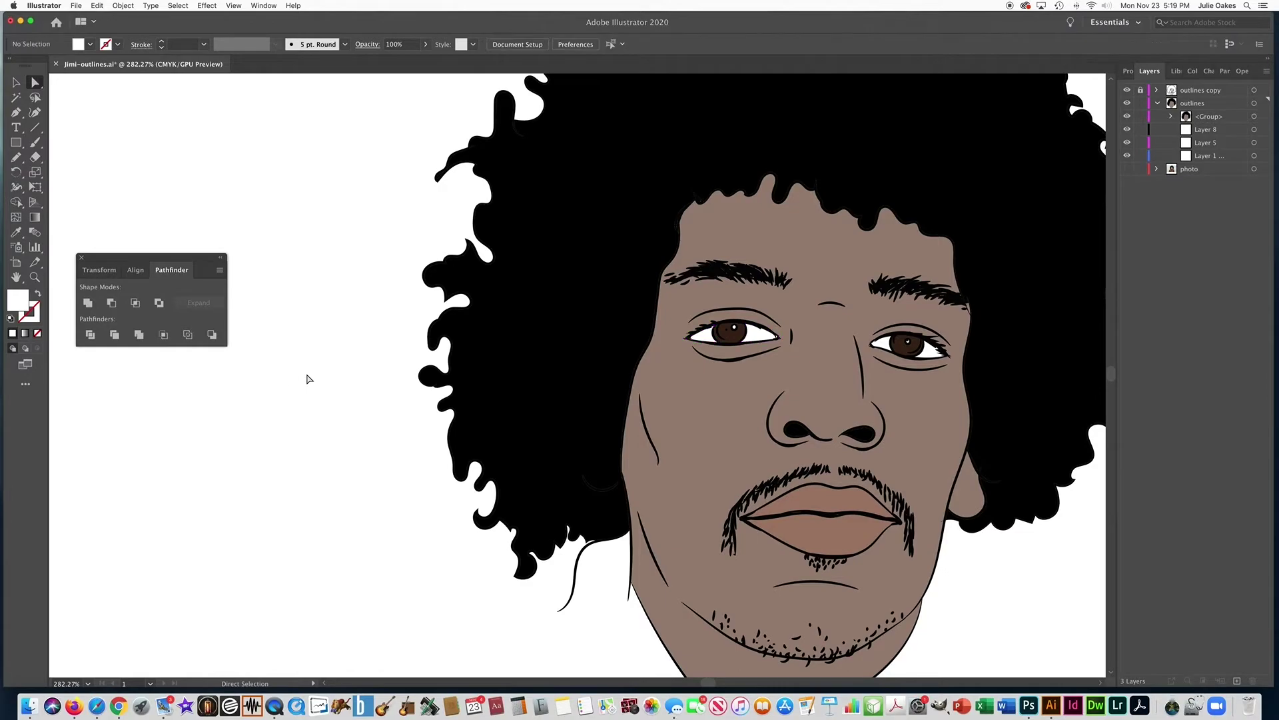
# Step: Collapse the outlines layer, move the photo layer to the top of the layer stack and make it visible
pyautogui.moveTo(688, 363); pyautogui.dragTo(417, 322)
pyautogui.keyDown('alt'); pyautogui.keyDown('super'); pyautogui.click(501, 347); pyautogui.keyUp('super'); pyautogui.keyUp('alt')
pyautogui.moveTo(489, 285); pyautogui.dragTo(381, 316)
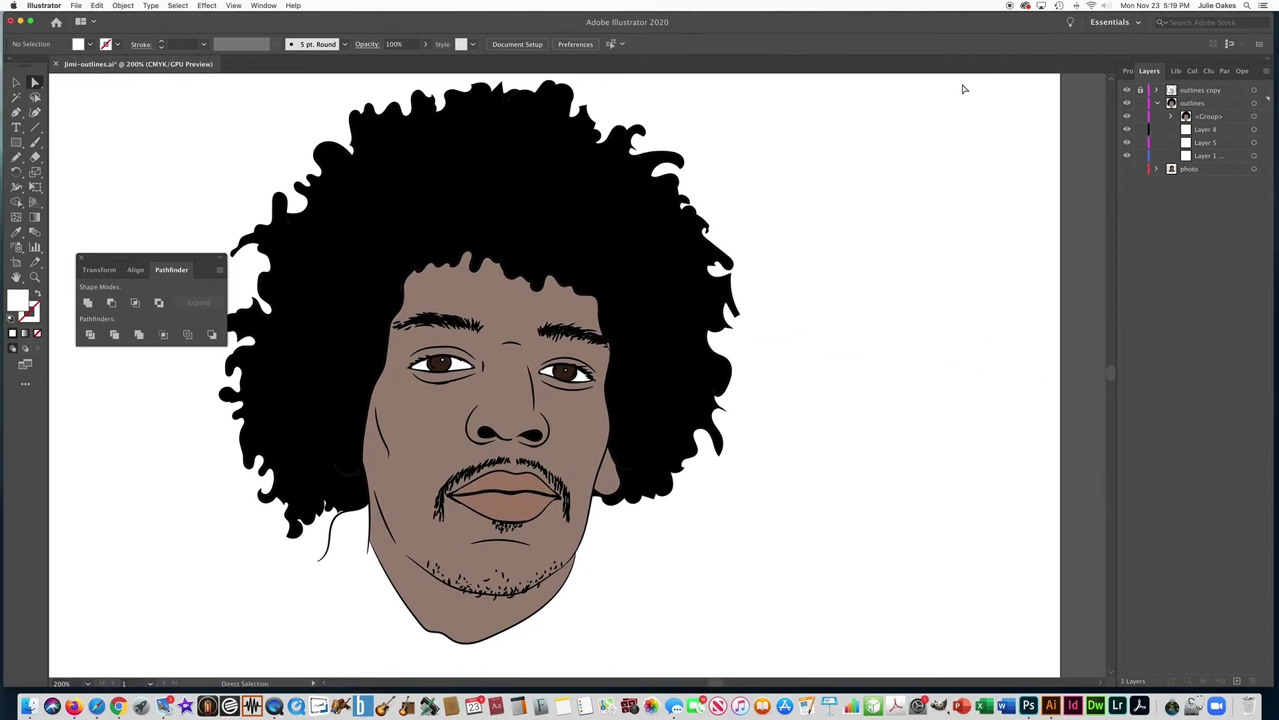
pyautogui.click(1158, 103)
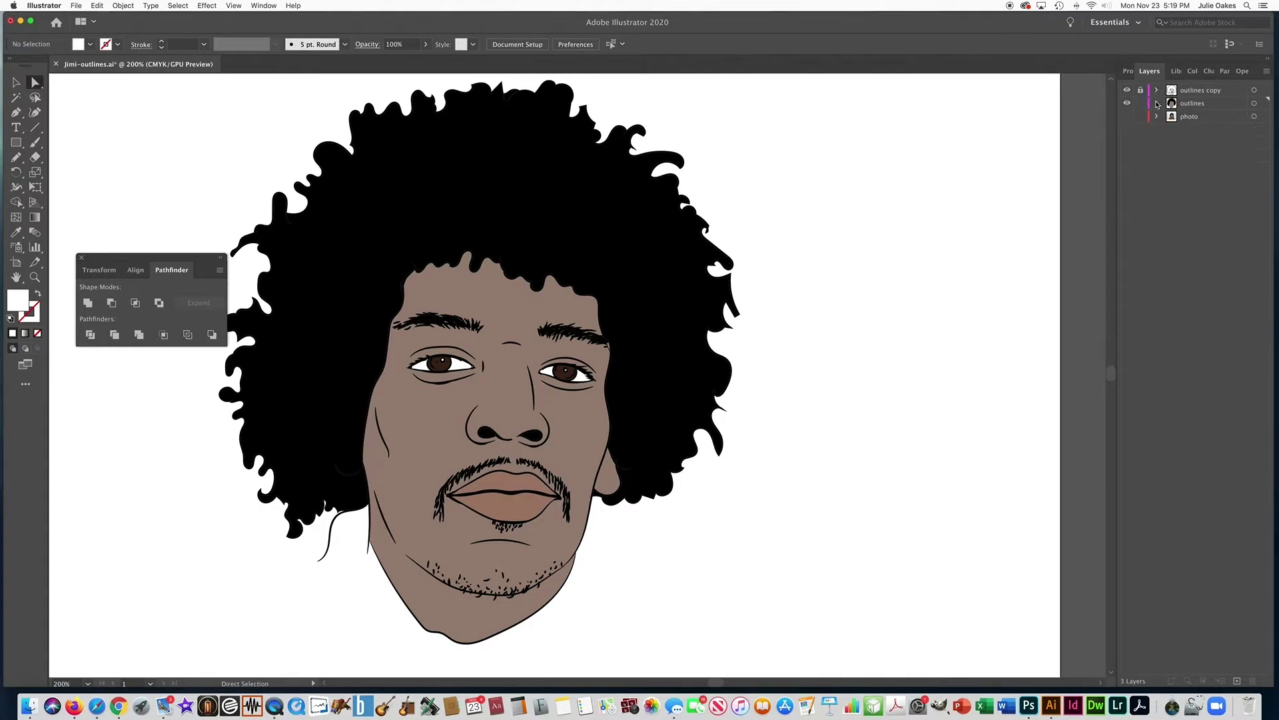
pyautogui.click(1198, 119)
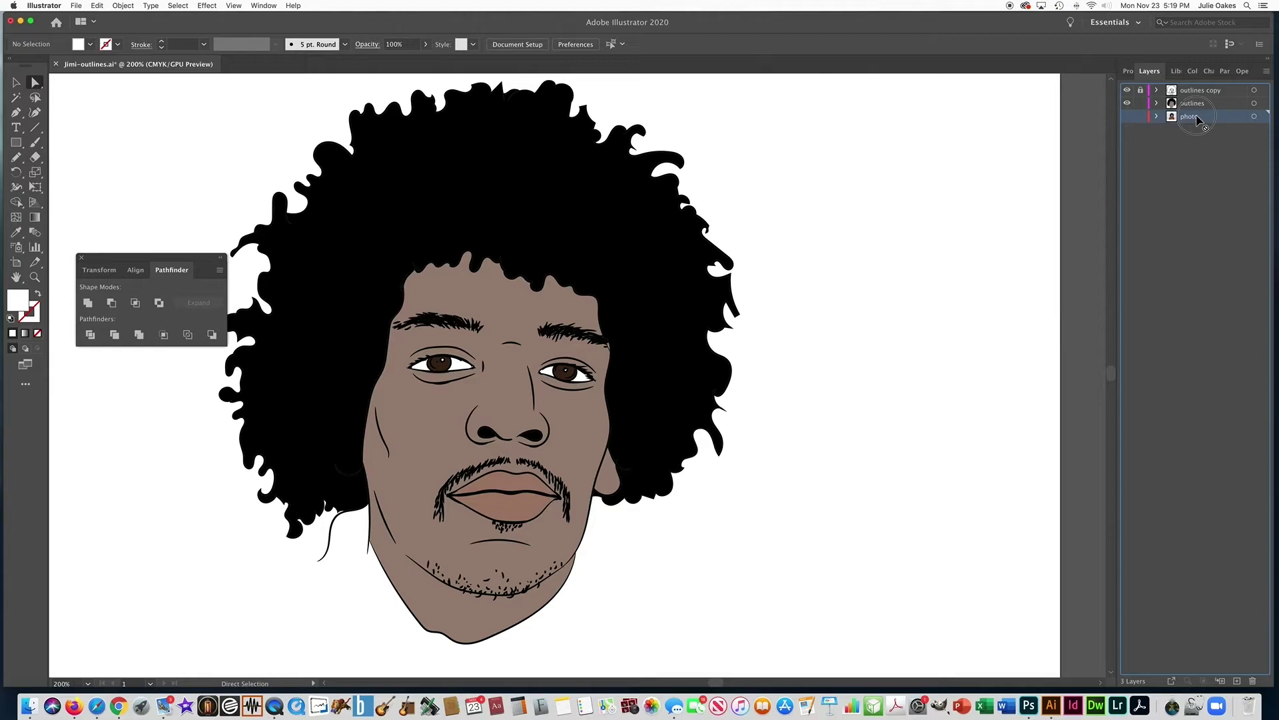
pyautogui.click(1130, 118)
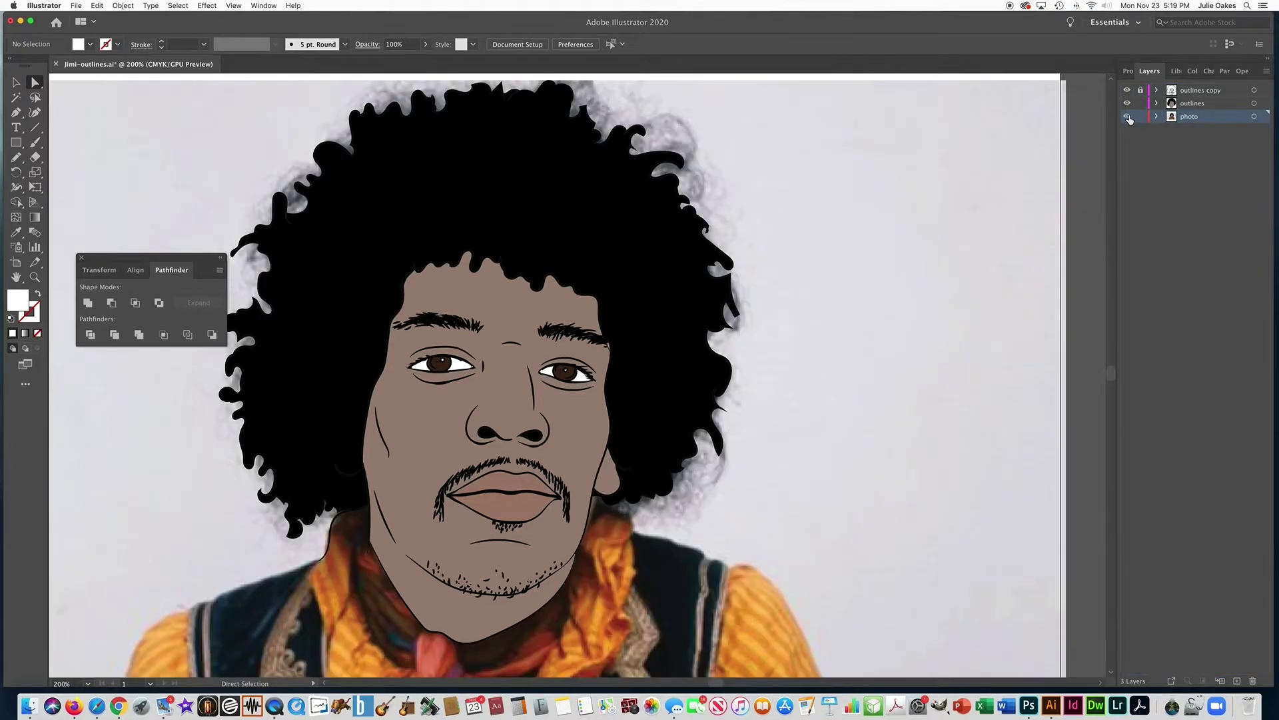
pyautogui.click(1129, 118)
pyautogui.moveTo(1178, 119); pyautogui.dragTo(1180, 86)
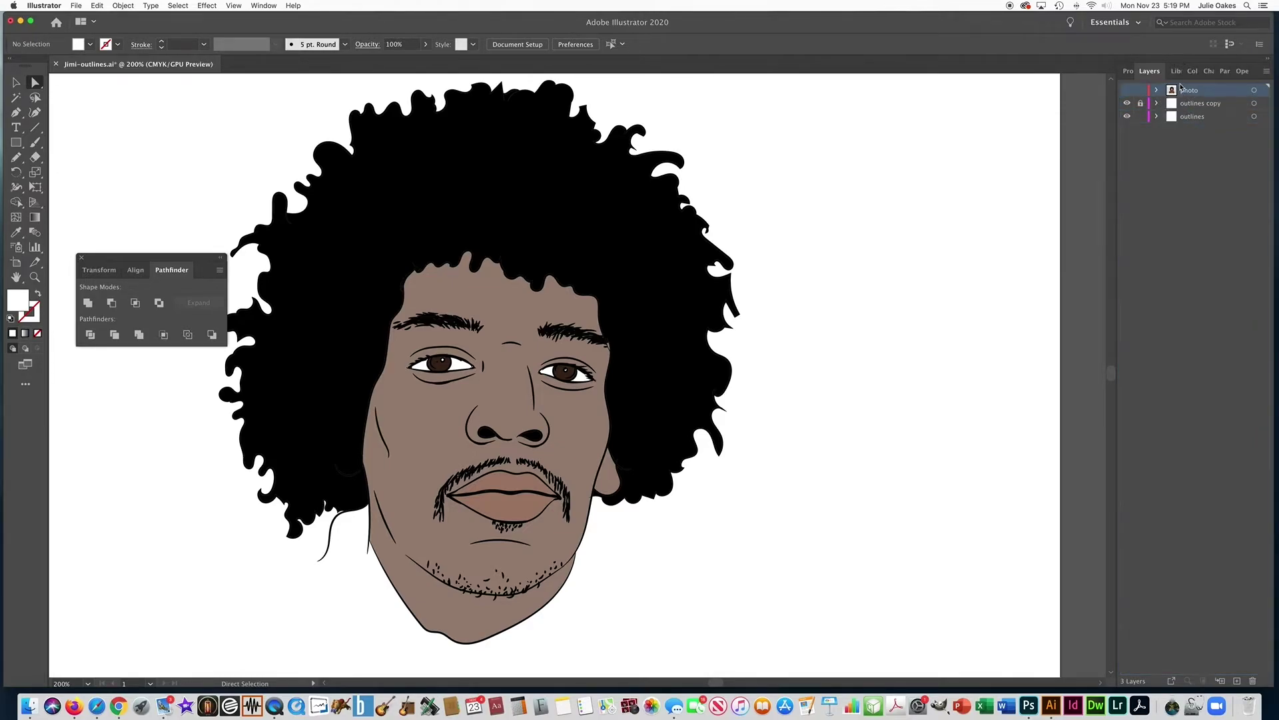
pyautogui.click(1126, 92)
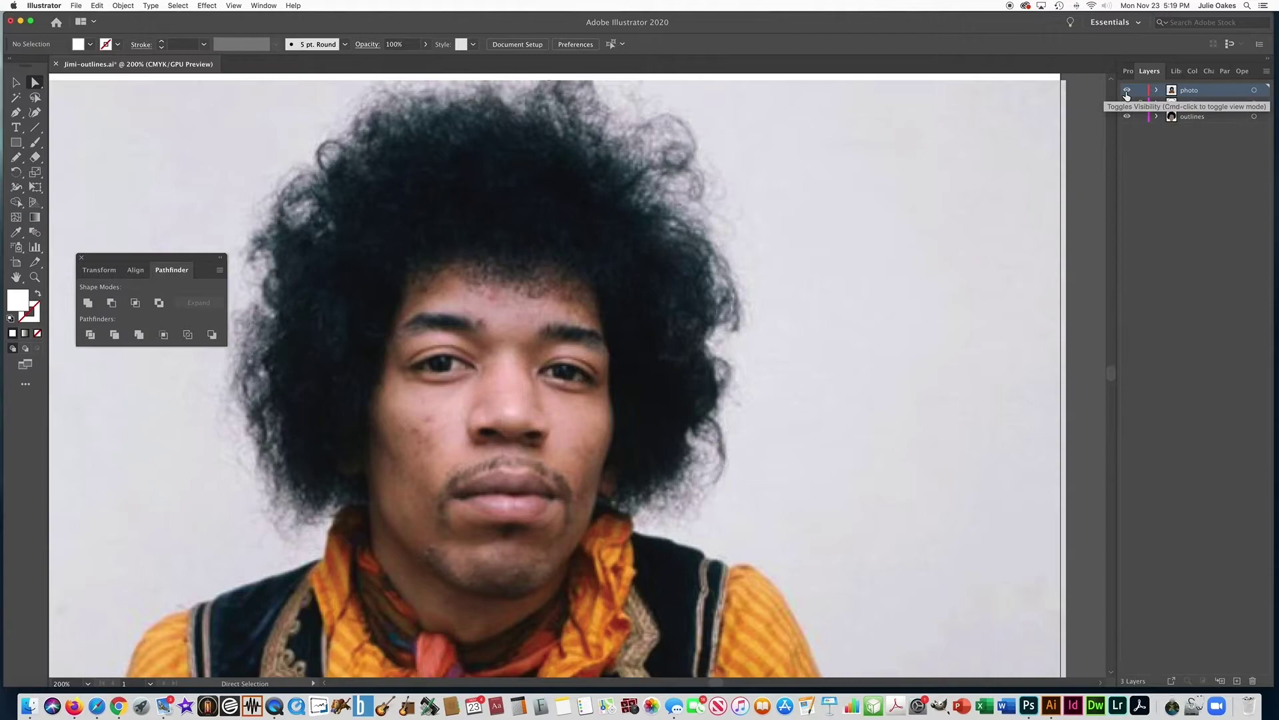
pyautogui.click(1126, 92)
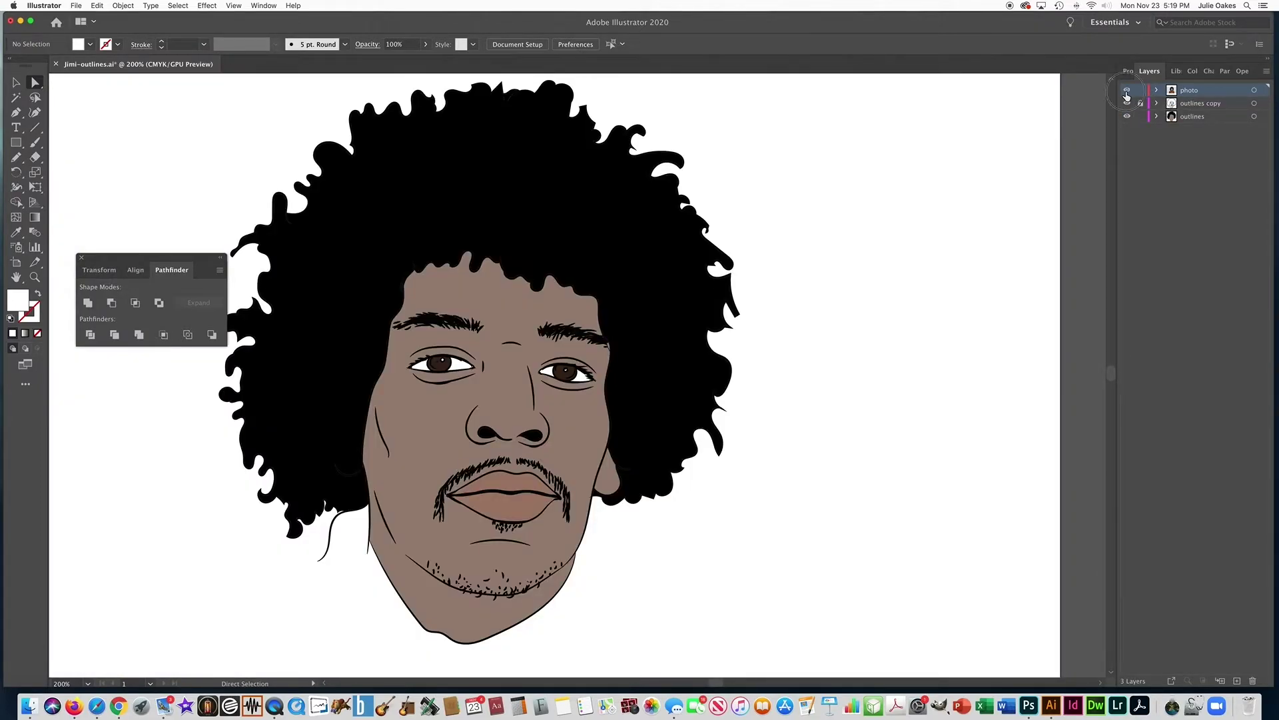
pyautogui.click(1126, 91)
# Step: Make the outlines layer active and accept the Pencil tool options with mid-range fidelity and filling of new strokes off
pyautogui.click(1191, 106)
pyautogui.click(1193, 119)
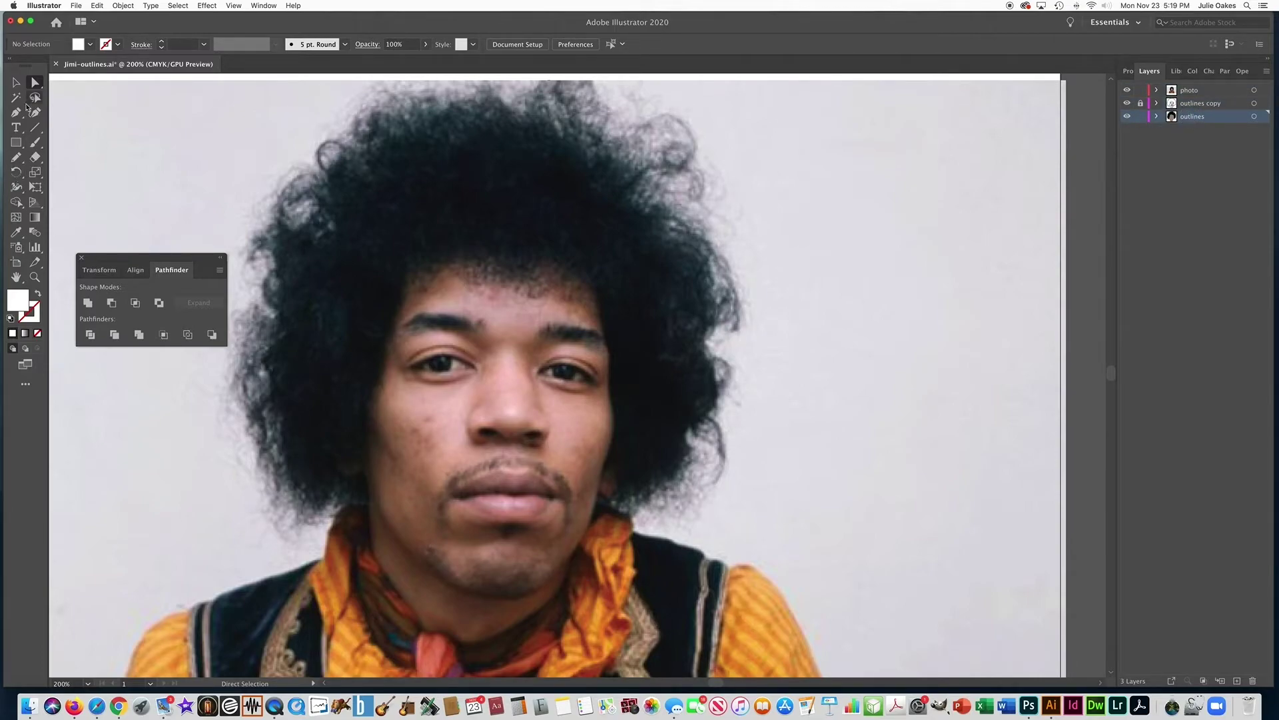
pyautogui.doubleClick(17, 159)
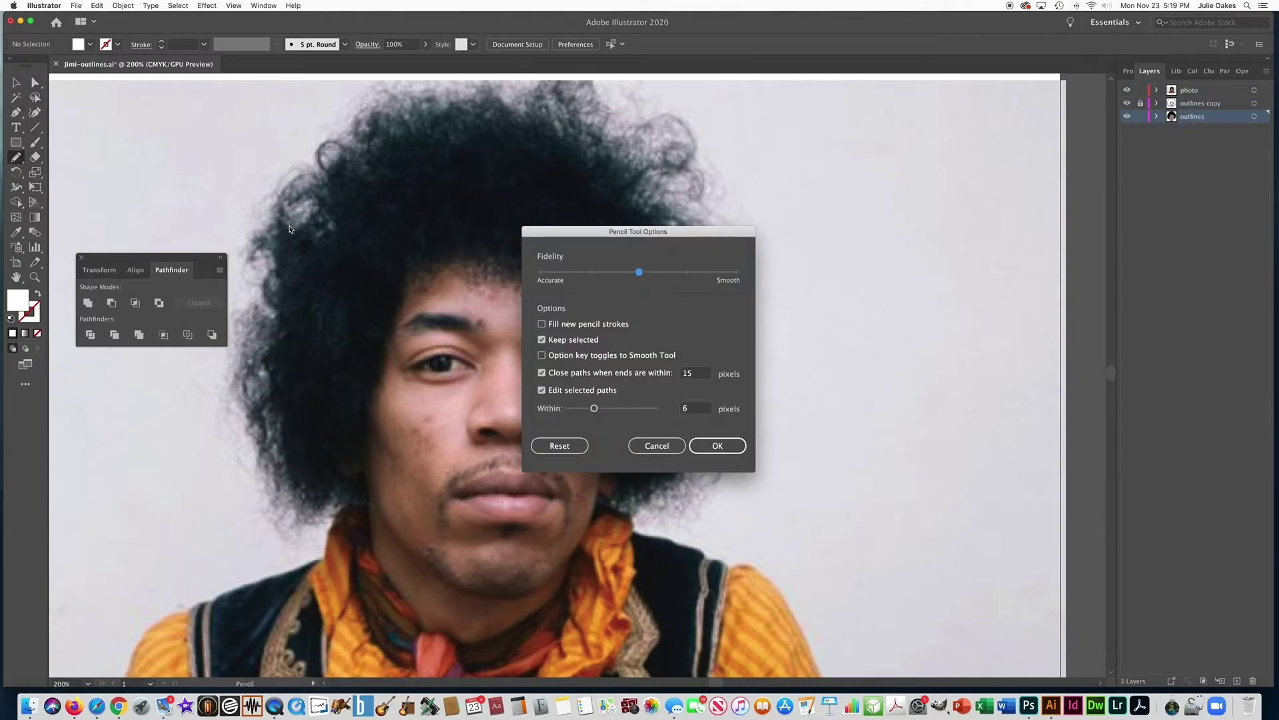
pyautogui.moveTo(641, 275)
pyautogui.mouseDown()
pyautogui.moveTo(676, 276)
pyautogui.moveTo(643, 278)
pyautogui.mouseUp()
pyautogui.click(719, 447)
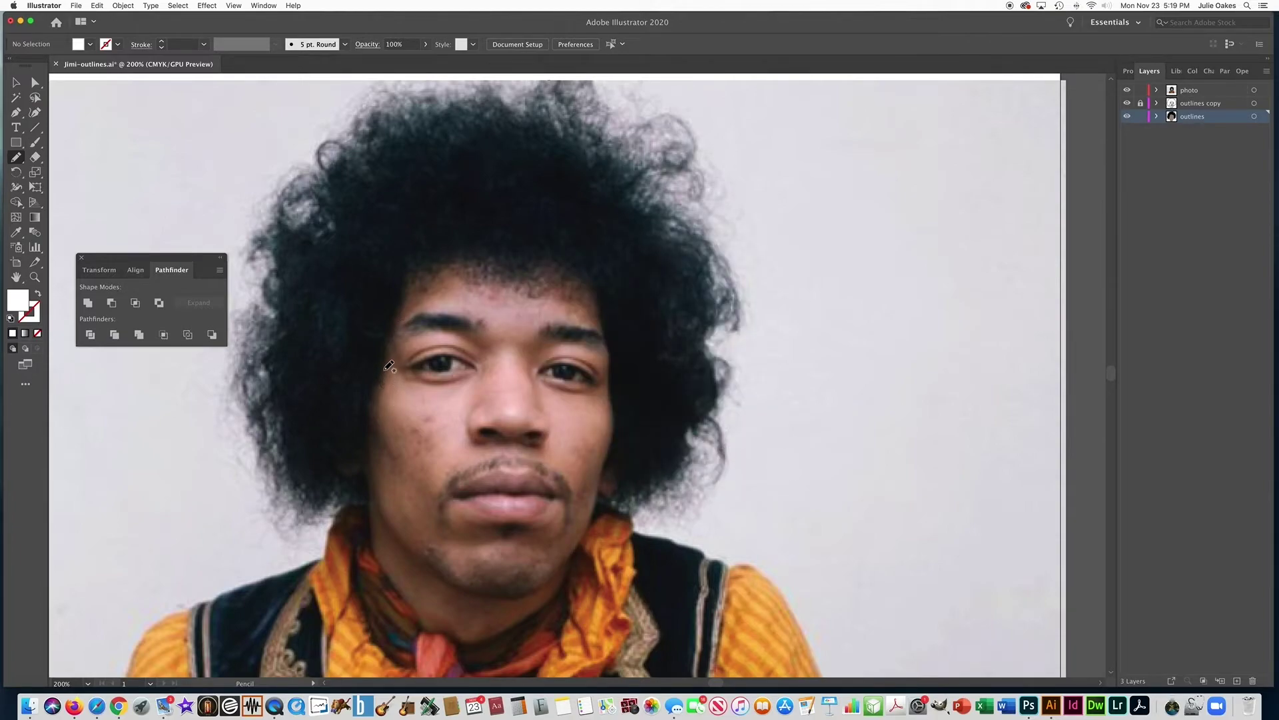
# Step: Set the photo layer's options to dim its images to 70%
pyautogui.click(1193, 93)
pyautogui.click(1265, 75)
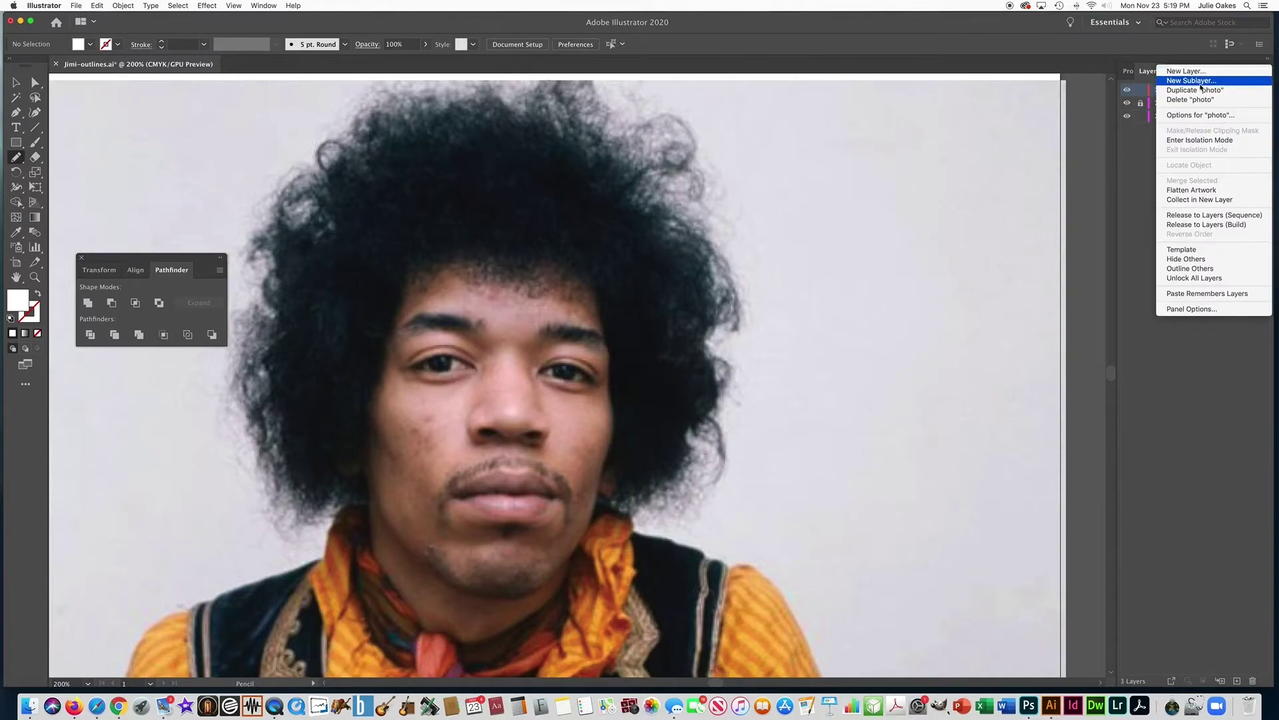
pyautogui.click(1196, 116)
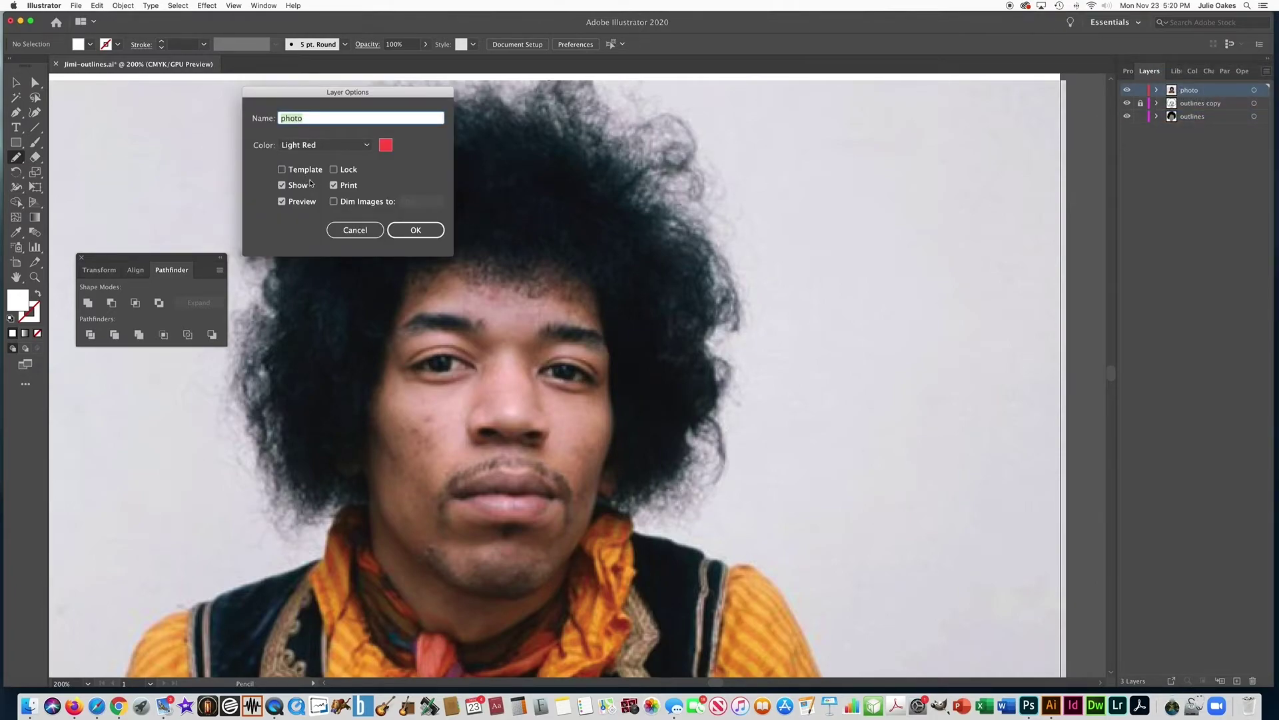
pyautogui.click(333, 202)
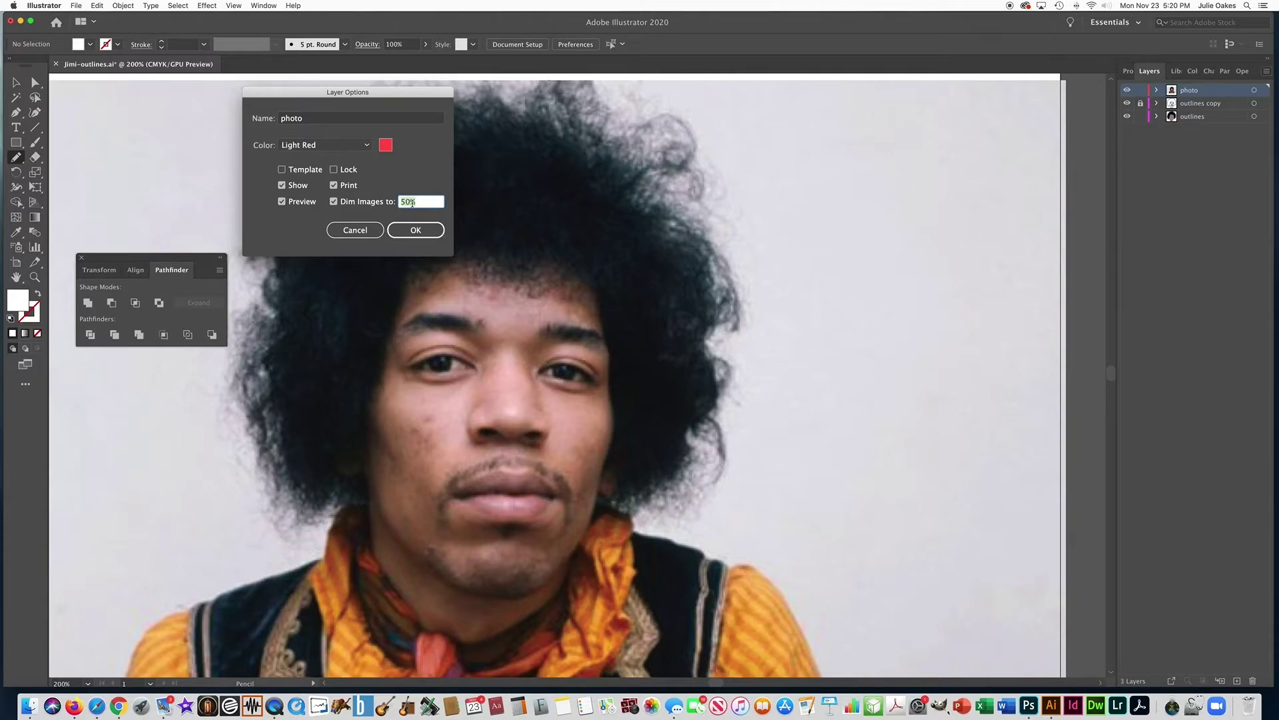
pyautogui.write('70')
pyautogui.click(412, 229)
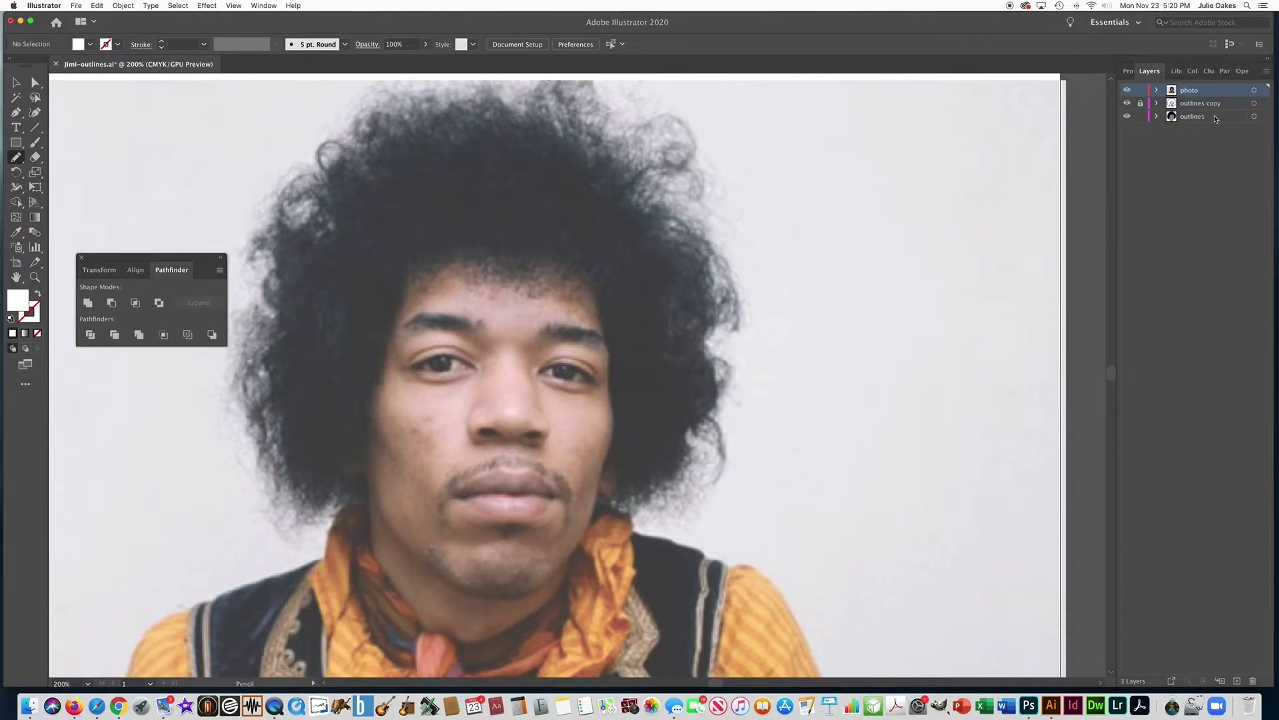
# Step: Move the photo layer between outlines copy and outlines, lock it, and make the outlines layer active
pyautogui.moveTo(1205, 92); pyautogui.dragTo(1205, 112)
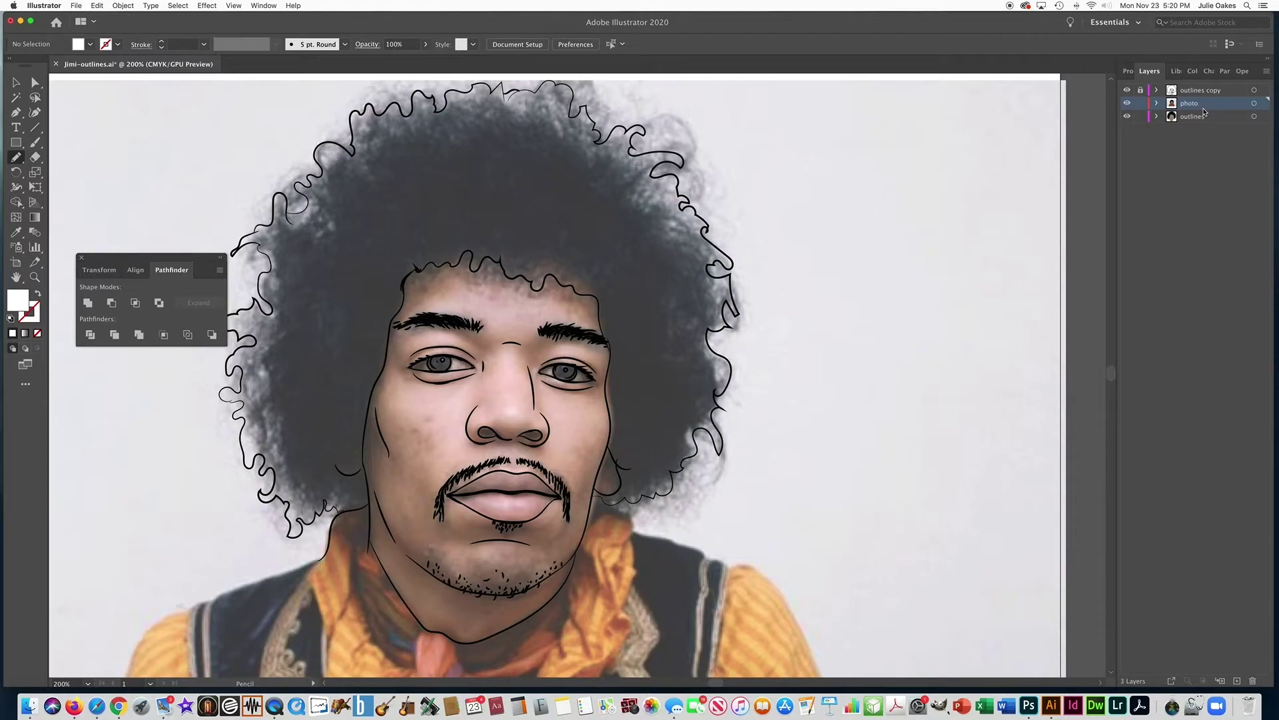
pyautogui.click(1207, 121)
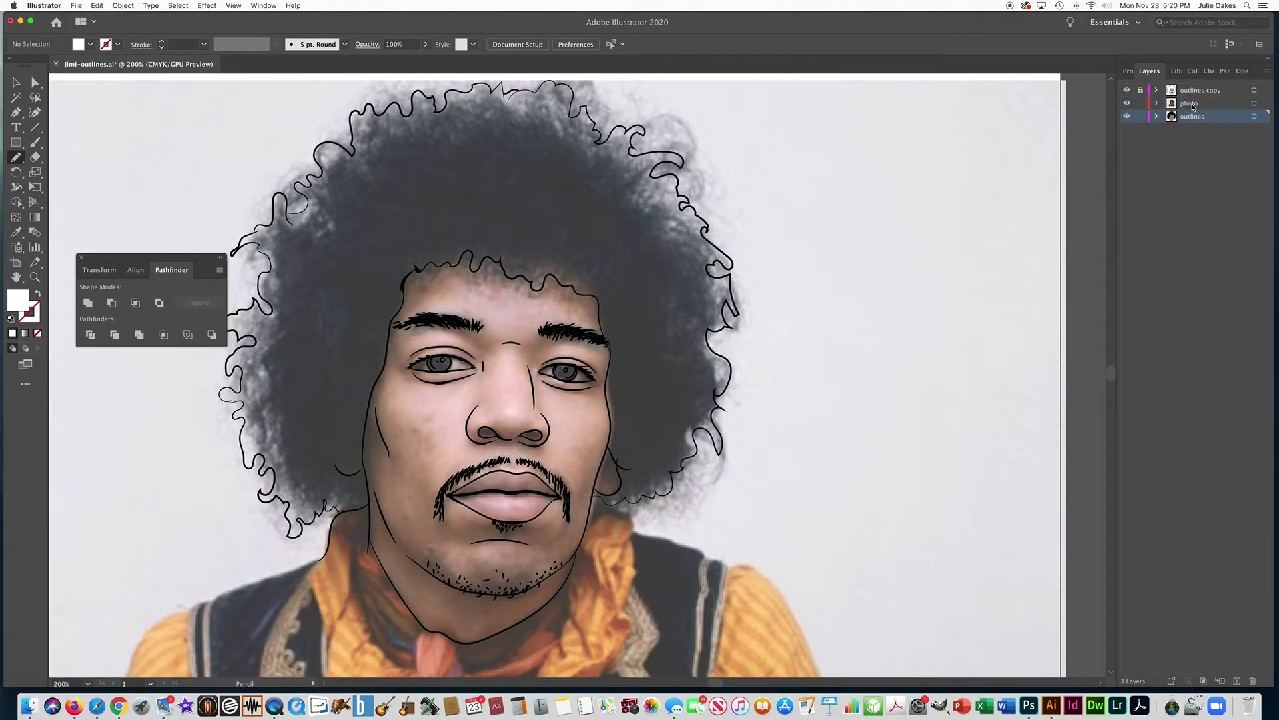
pyautogui.click(1140, 104)
# Step: Pencil a closed shadow shape, about 0.34 × 1.38 in, along the left-hand cheek and fill it with swatch C=50 M=50 Y=60 K=25
pyautogui.moveTo(391, 358)
pyautogui.mouseDown()
pyautogui.moveTo(377, 374)
pyautogui.moveTo(402, 457)
pyautogui.moveTo(393, 512)
pyautogui.moveTo(366, 461)
pyautogui.moveTo(385, 365)
pyautogui.mouseUp()
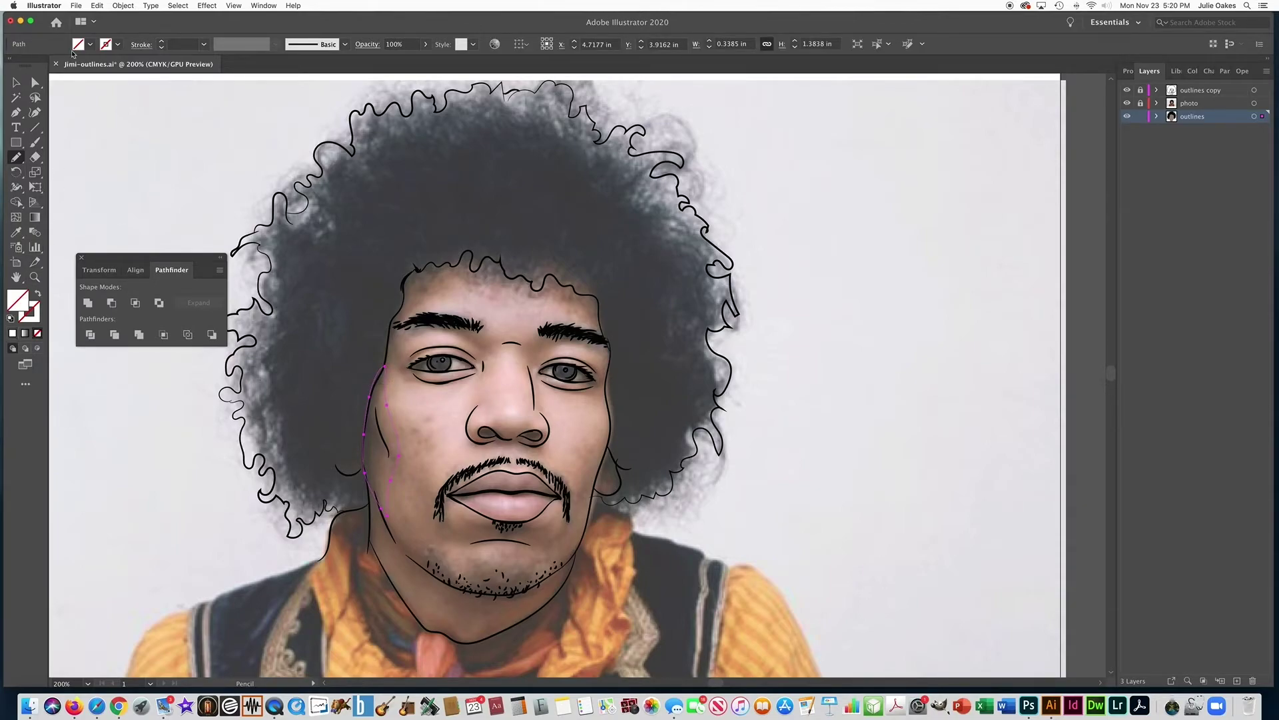
pyautogui.click(91, 46)
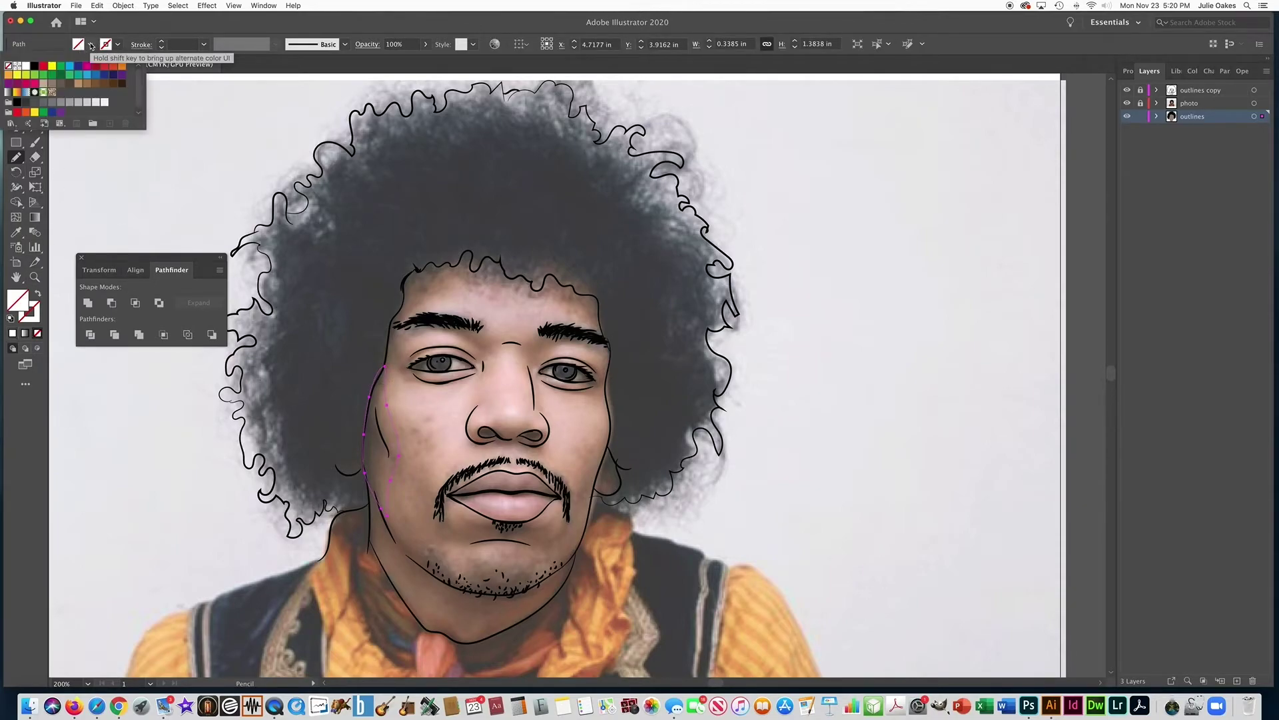
pyautogui.click(61, 84)
pyautogui.doubleClick(61, 84)
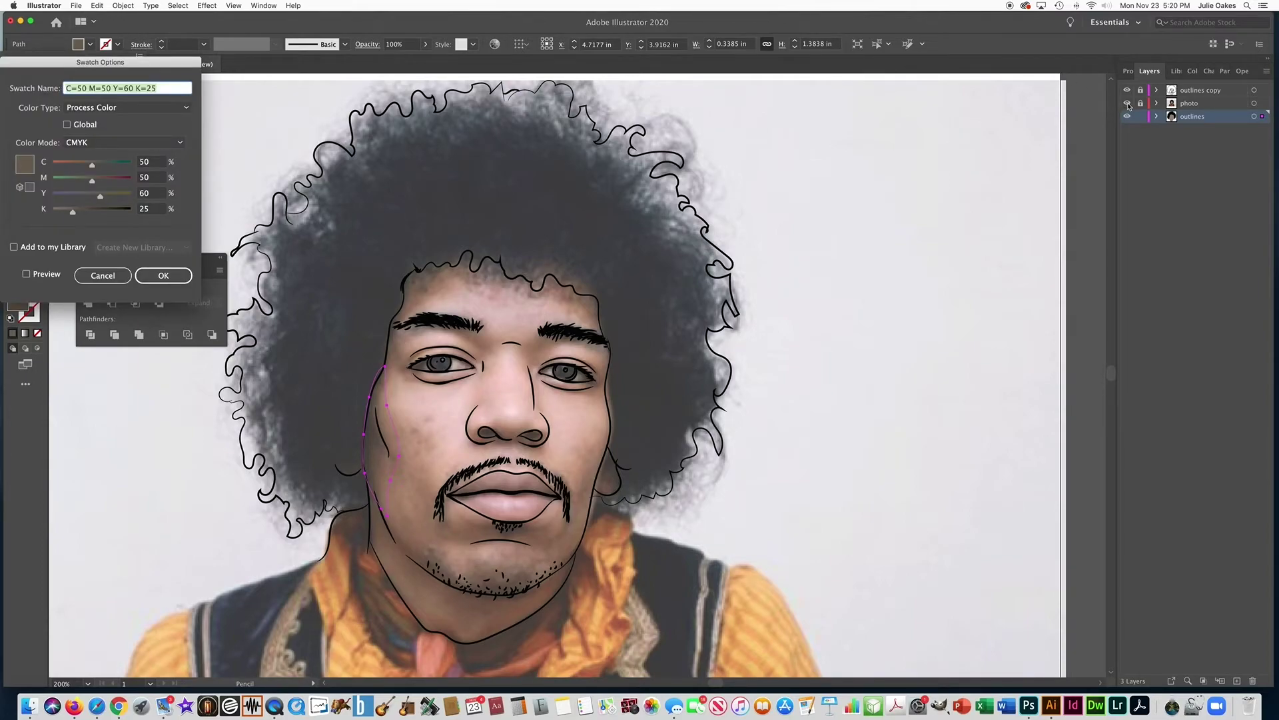
pyautogui.click(162, 275)
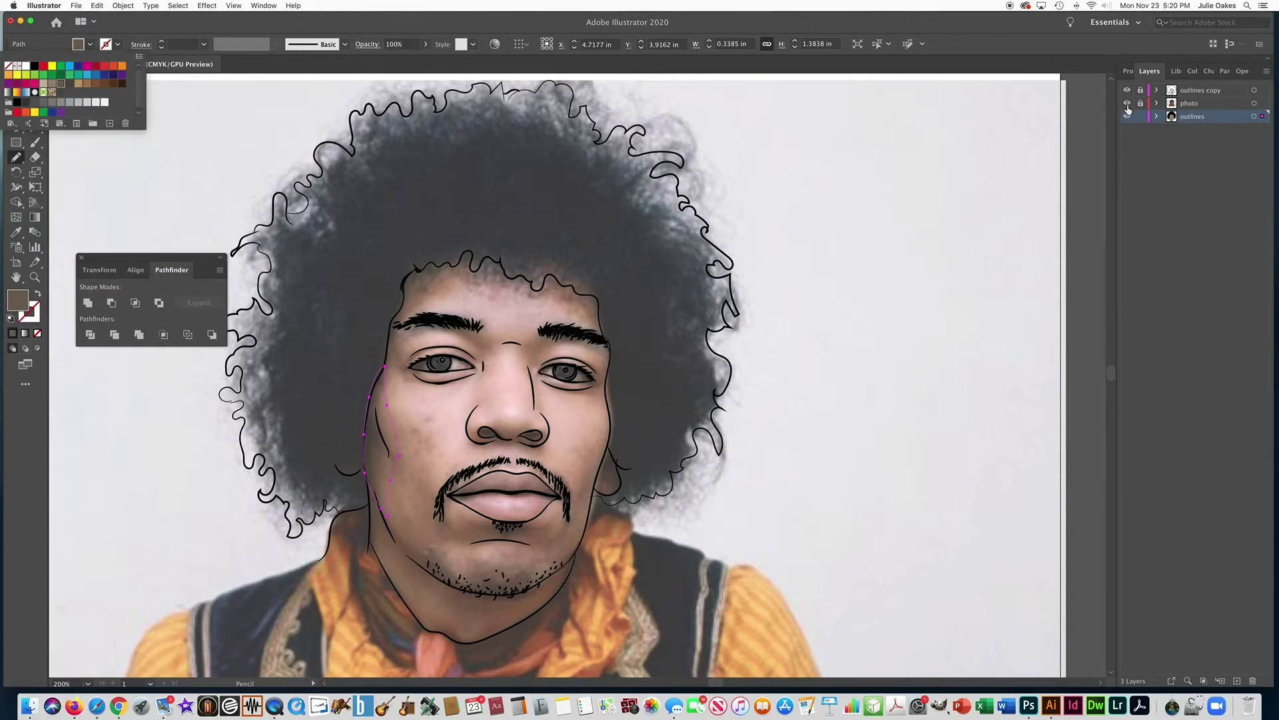
# Step: Hide the photo layer and deselect the cheek shadow
pyautogui.click(1127, 110)
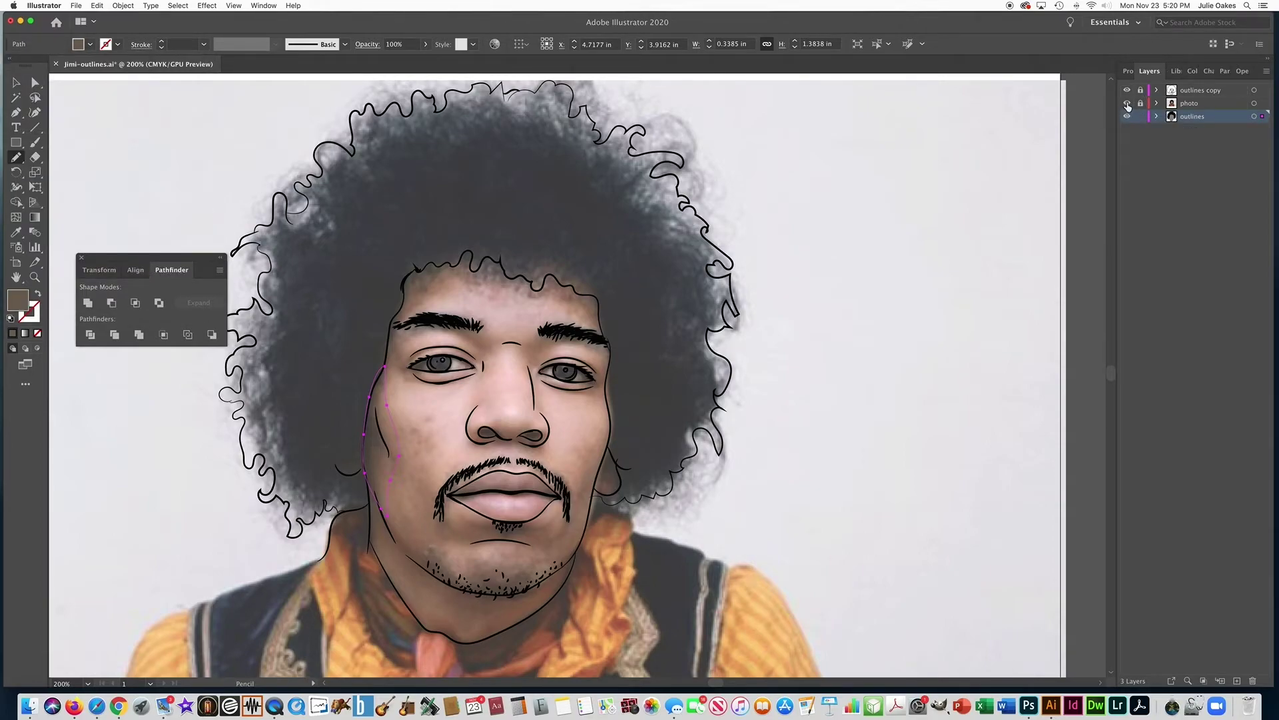
pyautogui.click(1128, 104)
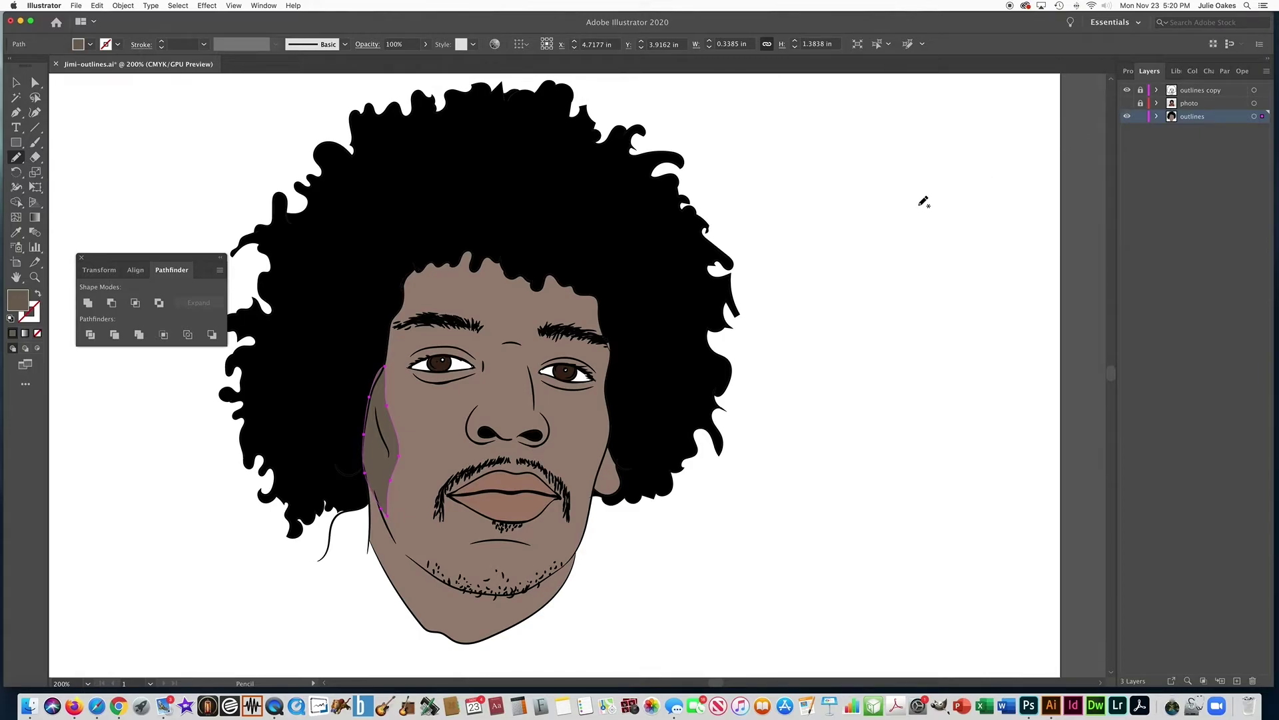
pyautogui.click(901, 209)
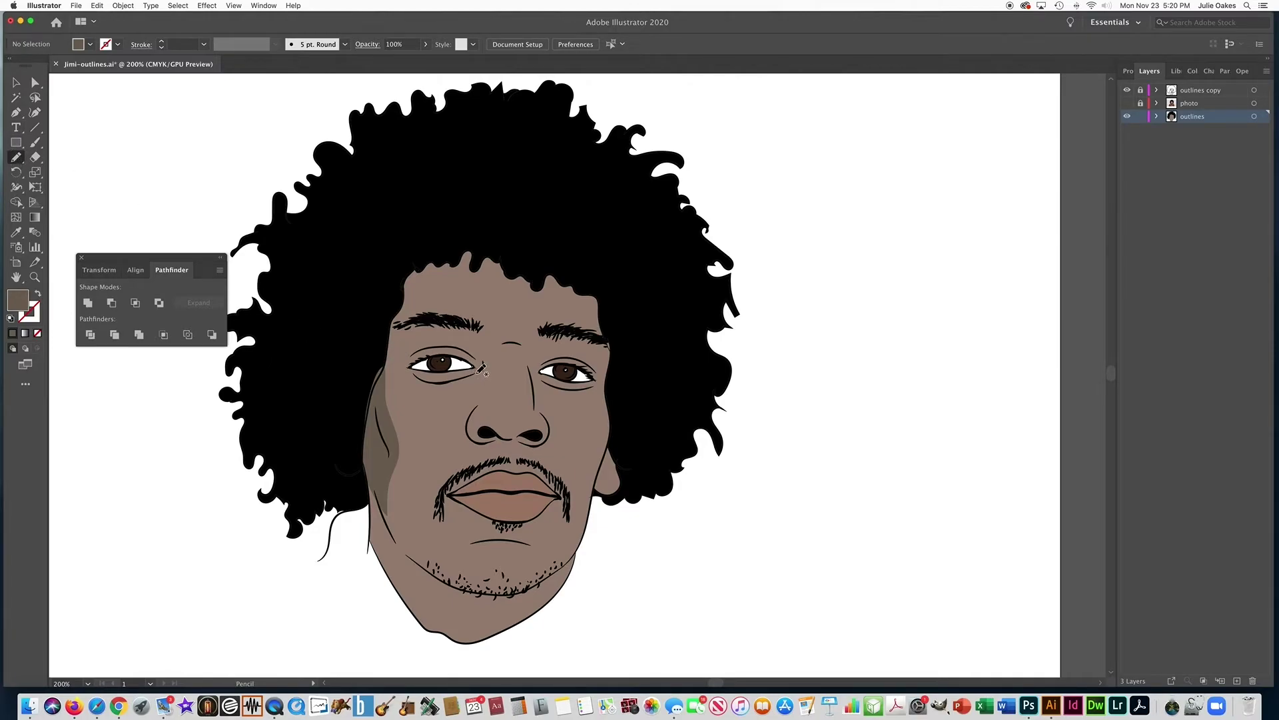
# Step: Pencil a shadow shape about 0.63 × 0.11 in beneath the left-hand eye and give it the cheek shadow's fill with the Eyedropper
pyautogui.moveTo(481, 369)
pyautogui.mouseDown()
pyautogui.moveTo(445, 379)
pyautogui.moveTo(403, 371)
pyautogui.moveTo(482, 368)
pyautogui.mouseUp()
pyautogui.click(16, 232)
pyautogui.click(384, 396)
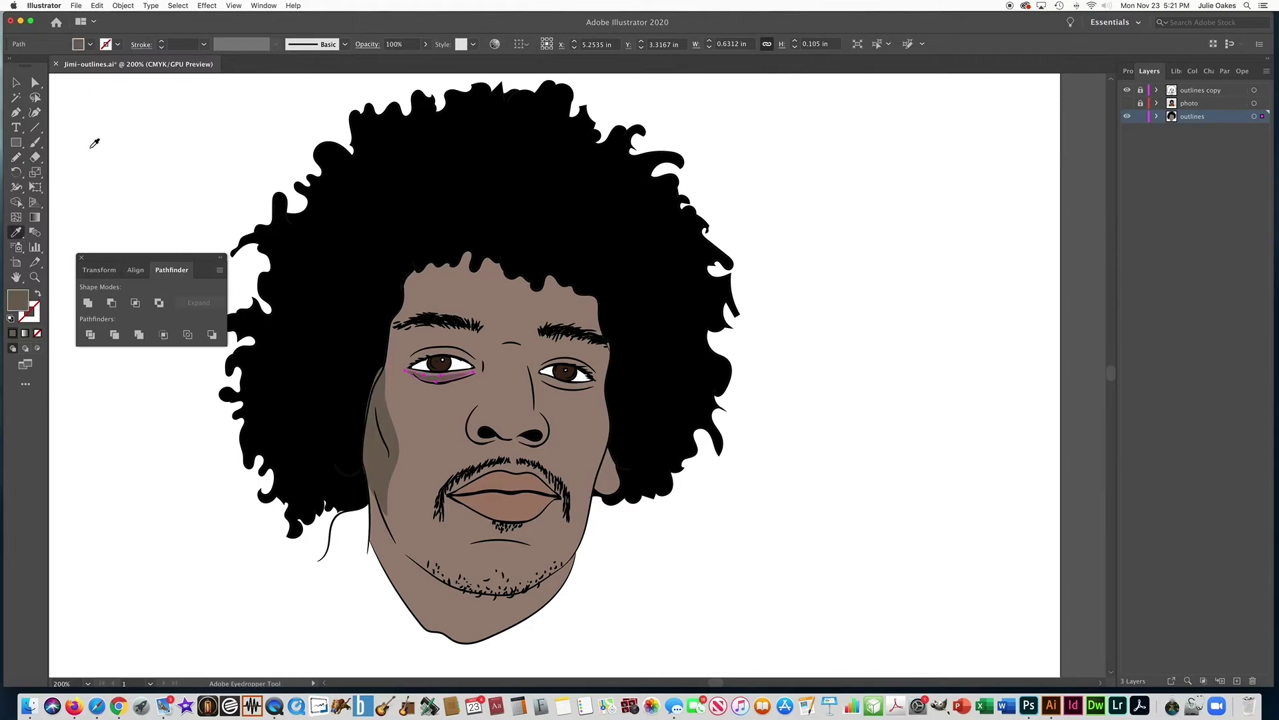
# Step: Pencil a shadow shape about 0.53 × 0.12 in beneath the right-hand eye and sample the left-hand under-eye shadow's fill for it
pyautogui.click(16, 157)
pyautogui.keyDown('super'); pyautogui.click(554, 394); pyautogui.keyUp('super')
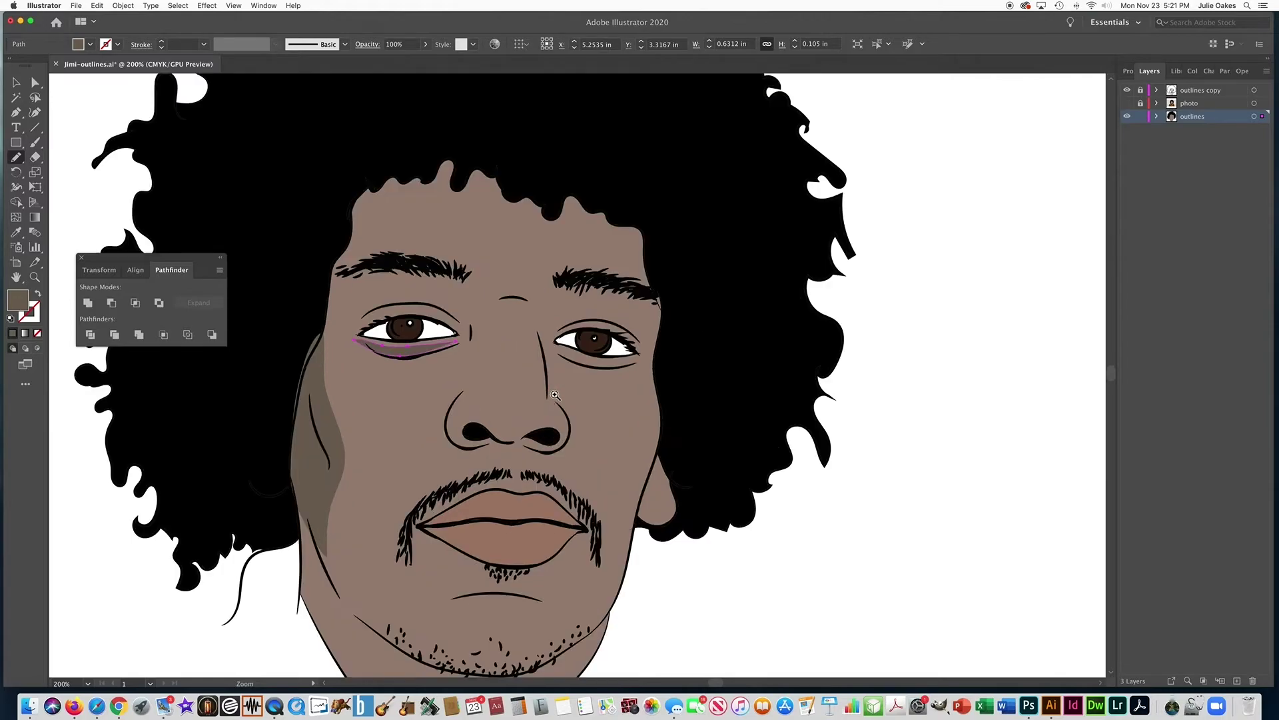
pyautogui.moveTo(559, 356)
pyautogui.mouseDown()
pyautogui.moveTo(603, 367)
pyautogui.moveTo(643, 356)
pyautogui.mouseUp()
pyautogui.moveTo(564, 352); pyautogui.dragTo(549, 344)
pyautogui.scroll(1, 550, 346)
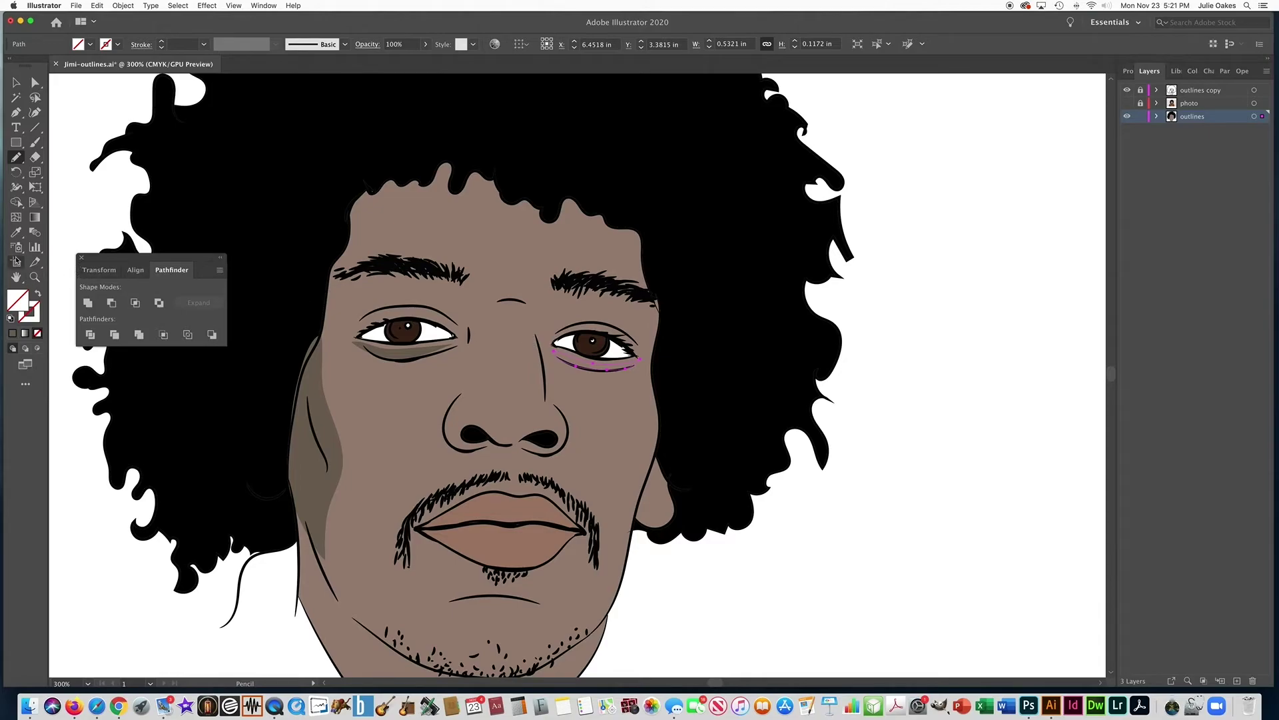
pyautogui.click(16, 232)
pyautogui.click(414, 348)
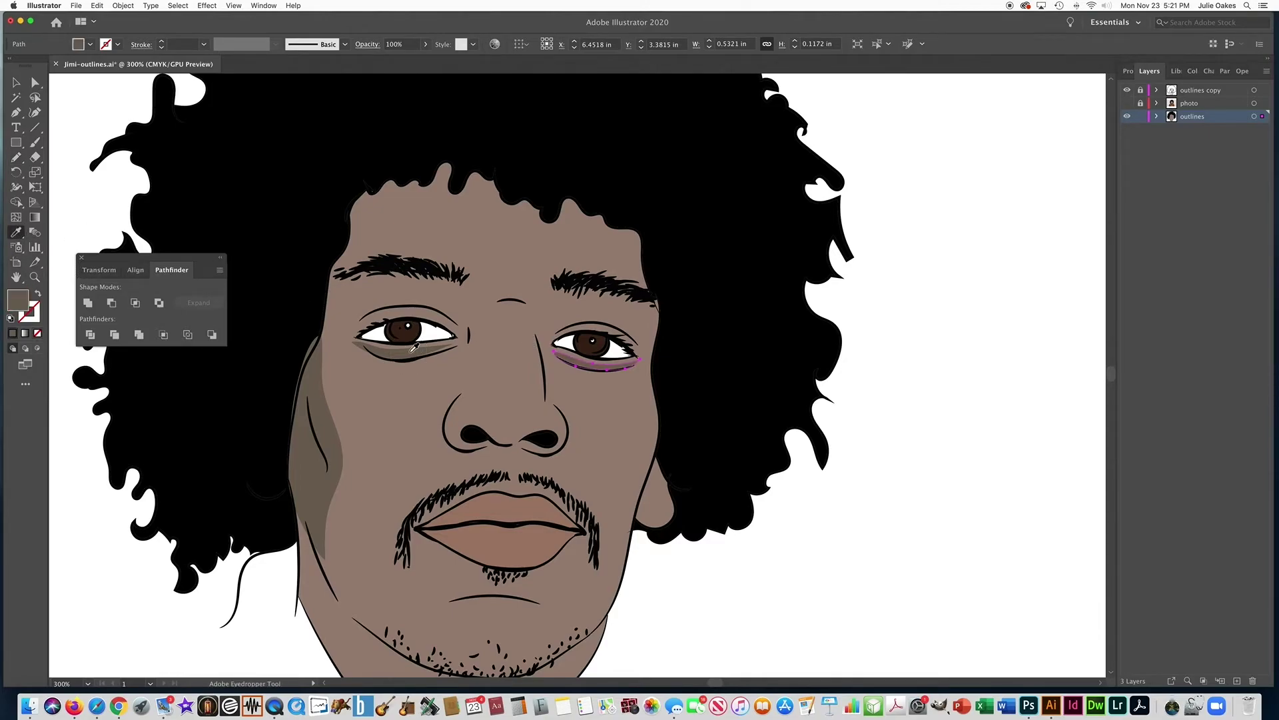
# Step: Pencil an eyelid shadow about 0.64 × 0.17 in above the left-hand eye and sample the under-eye shadow's fill for it
pyautogui.click(20, 160)
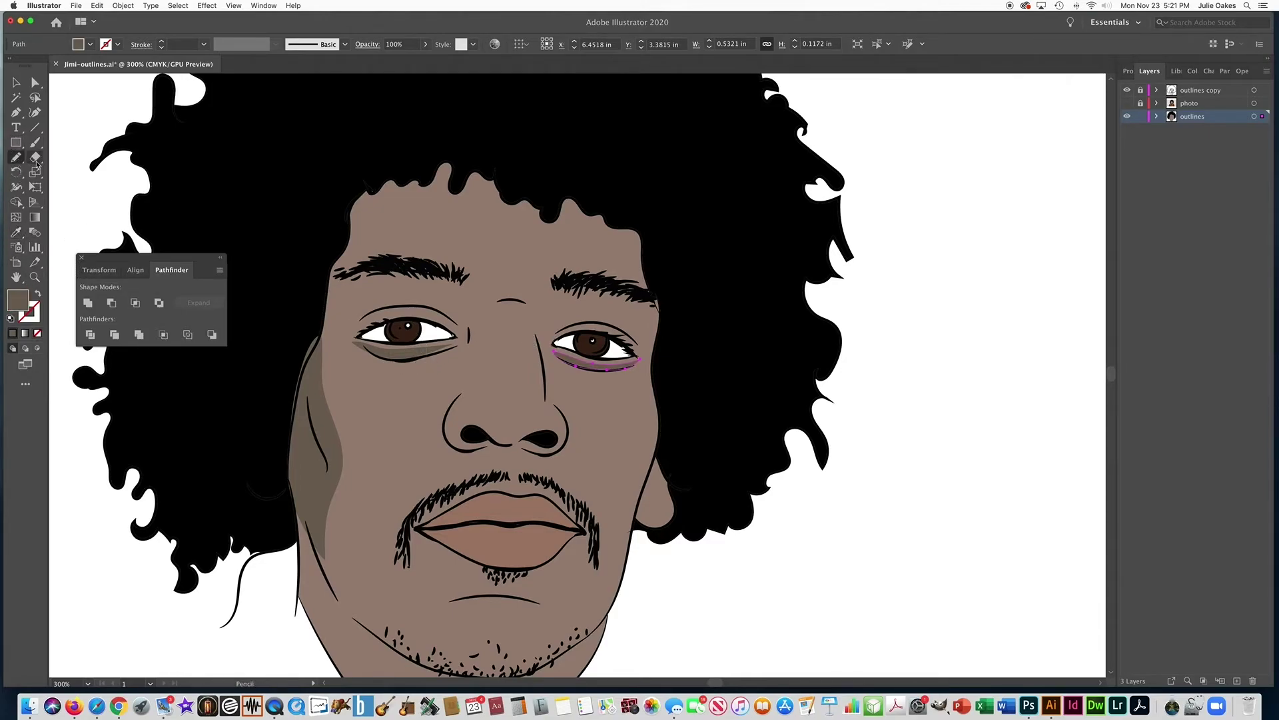
pyautogui.moveTo(461, 322)
pyautogui.mouseDown()
pyautogui.moveTo(397, 299)
pyautogui.moveTo(353, 320)
pyautogui.moveTo(378, 299)
pyautogui.moveTo(458, 325)
pyautogui.mouseUp()
pyautogui.press('/')
pyautogui.click(16, 232)
pyautogui.click(401, 351)
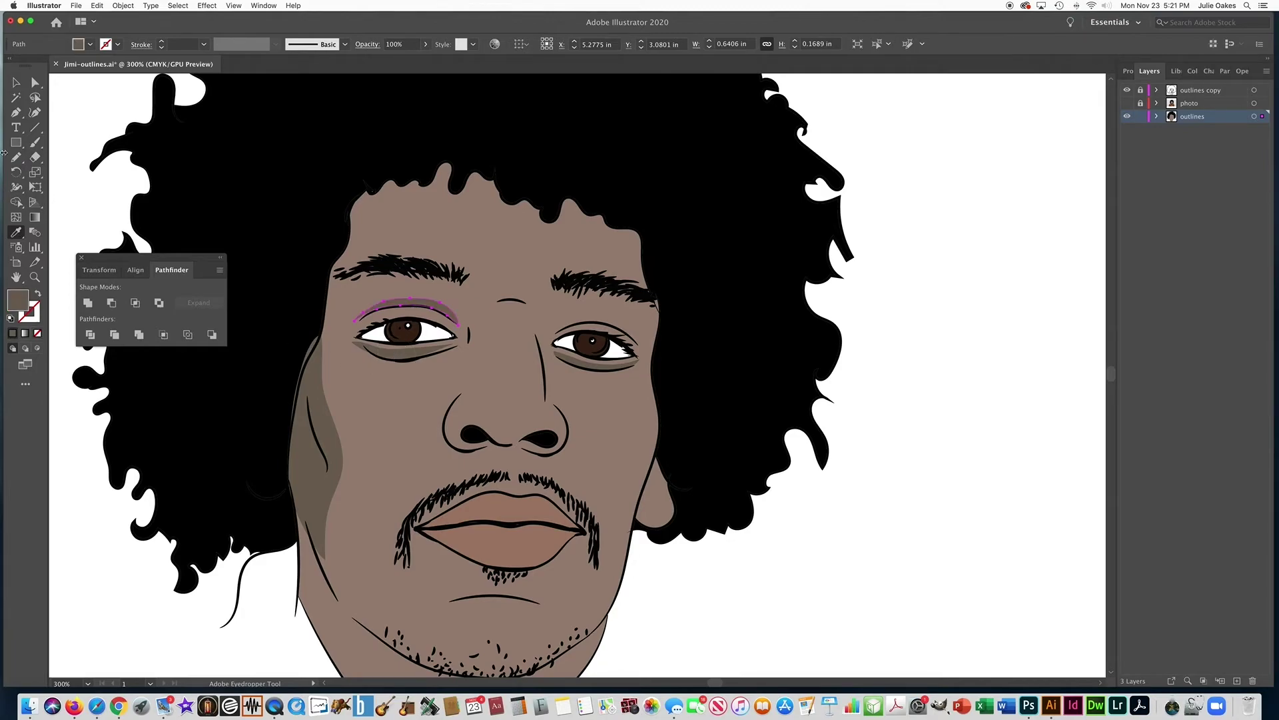
# Step: Pencil an eyelid shadow about 0.53 × 0.19 in above the right-hand eye and sample the left-hand under-eye shadow's fill for it
pyautogui.click(17, 156)
pyautogui.moveTo(559, 329)
pyautogui.mouseDown()
pyautogui.moveTo(623, 326)
pyautogui.moveTo(641, 342)
pyautogui.mouseUp()
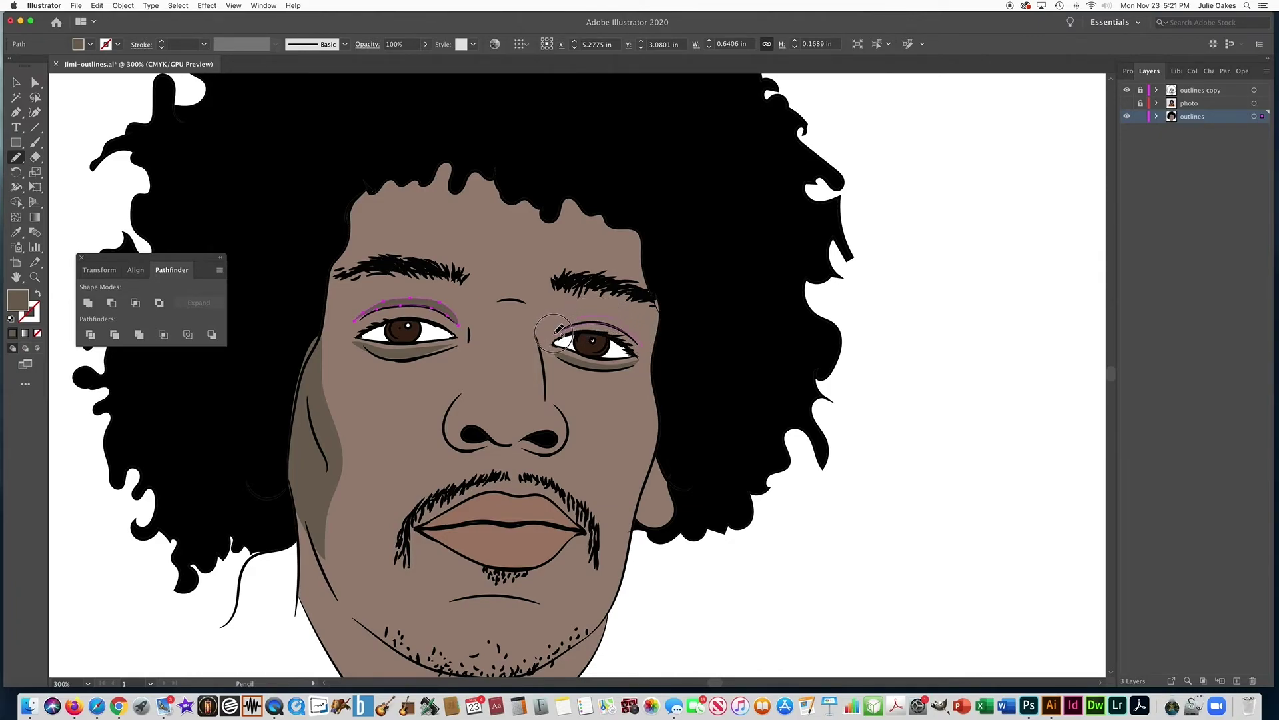
pyautogui.click(16, 232)
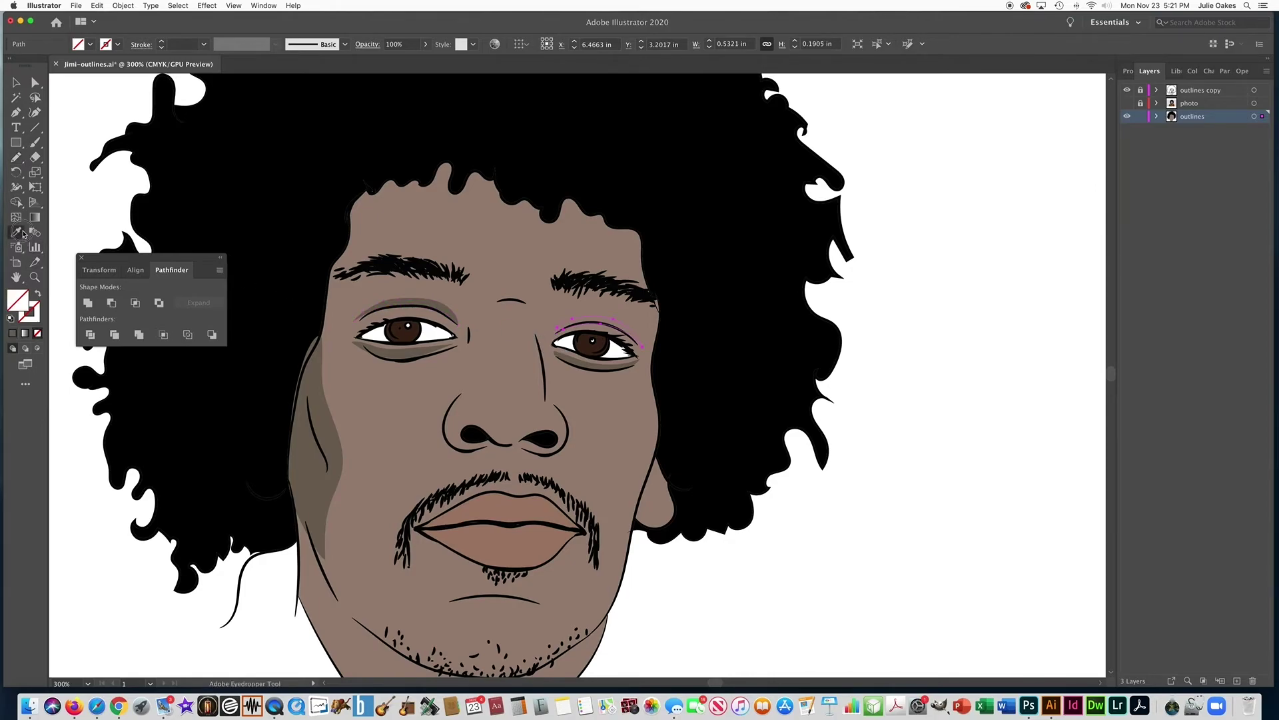
pyautogui.click(399, 347)
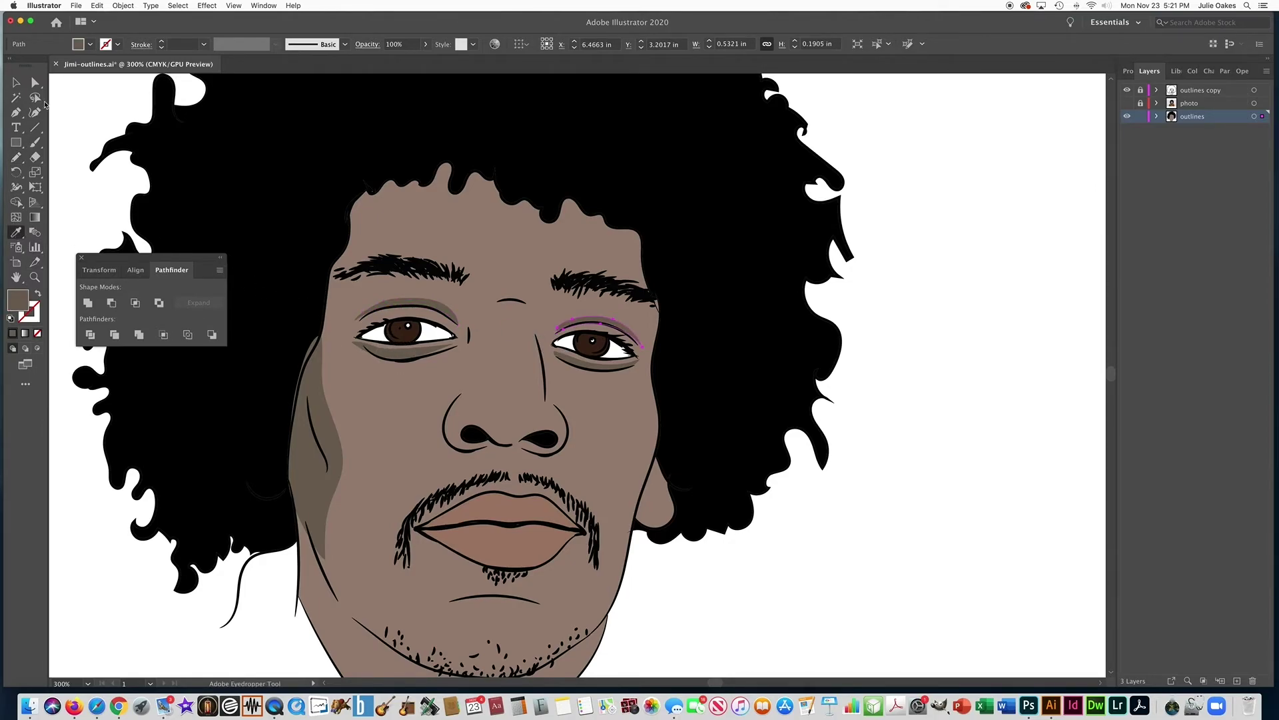
# Step: Pencil a shadow about 0.87 × 0.25 in around the base of the nose, give it the under-eye shadow's fill with the Eyedropper, and deselect it
pyautogui.click(18, 158)
pyautogui.moveTo(450, 433)
pyautogui.mouseDown()
pyautogui.moveTo(456, 451)
pyautogui.moveTo(548, 452)
pyautogui.moveTo(572, 419)
pyautogui.moveTo(573, 431)
pyautogui.moveTo(543, 460)
pyautogui.moveTo(470, 457)
pyautogui.moveTo(443, 442)
pyautogui.moveTo(444, 420)
pyautogui.mouseUp()
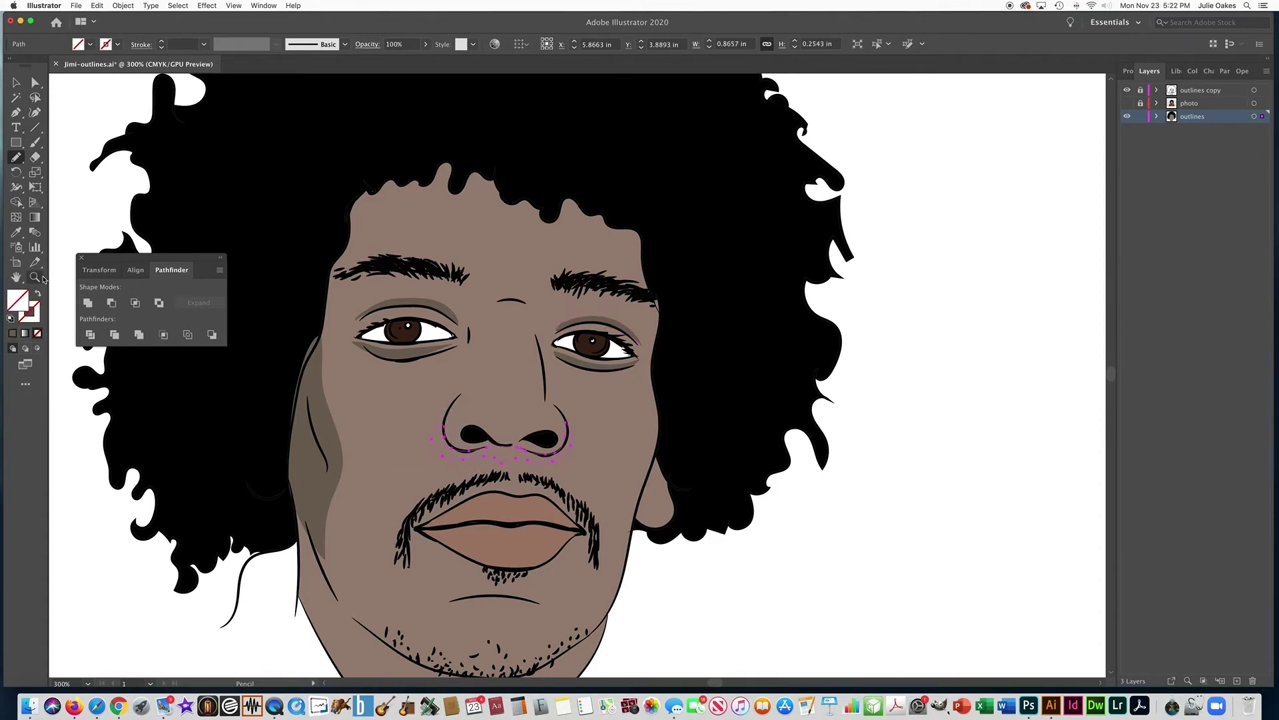
pyautogui.click(16, 232)
pyautogui.click(391, 348)
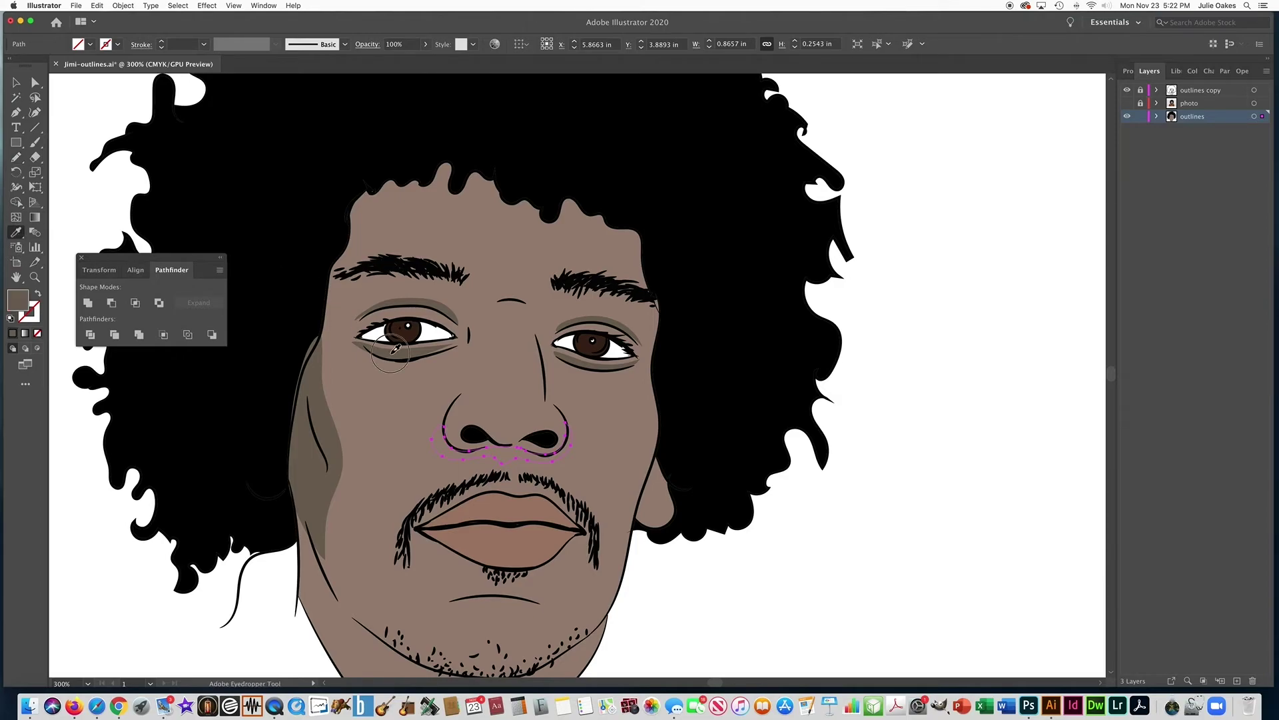
pyautogui.click(16, 82)
pyautogui.click(102, 94)
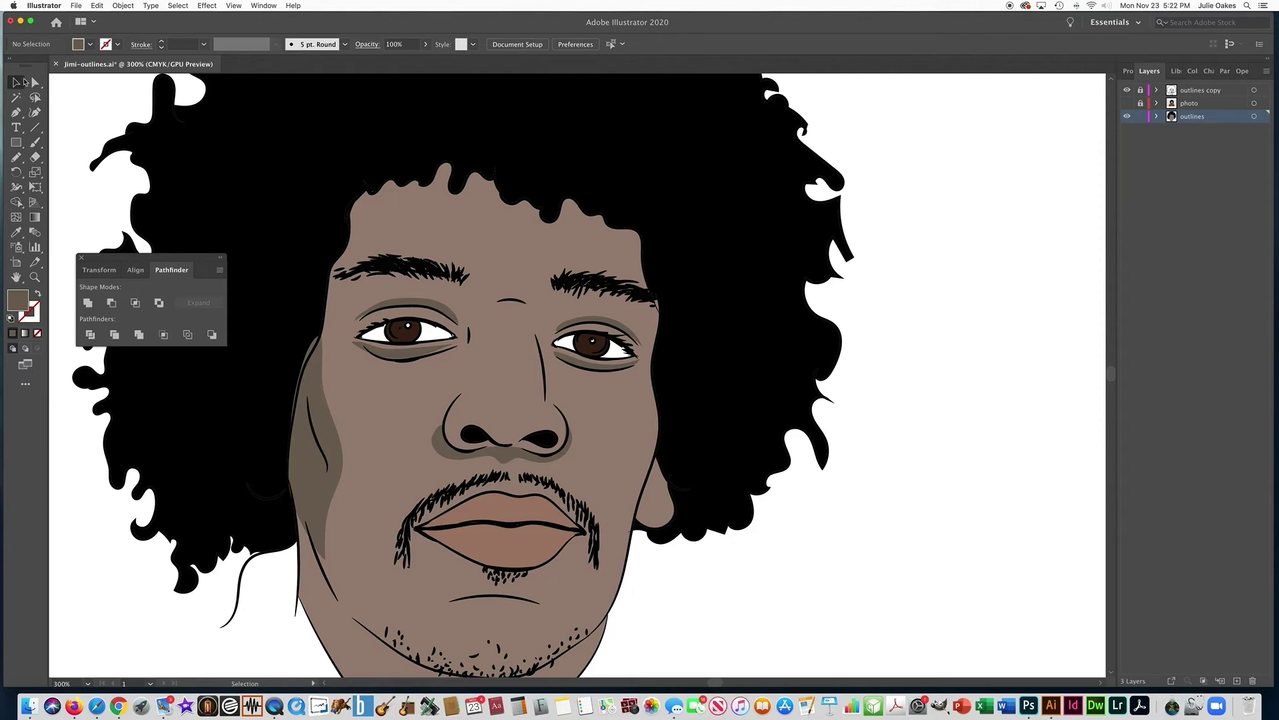
# Step: Pencil a narrow shadow about 0.19 × 0.65 in along the right-hand side of the nose bridge and sample the right-hand under-eye shadow's fill
pyautogui.click(16, 157)
pyautogui.moveTo(528, 301)
pyautogui.mouseDown()
pyautogui.moveTo(554, 407)
pyautogui.moveTo(548, 332)
pyautogui.moveTo(530, 304)
pyautogui.mouseUp()
pyautogui.click(16, 232)
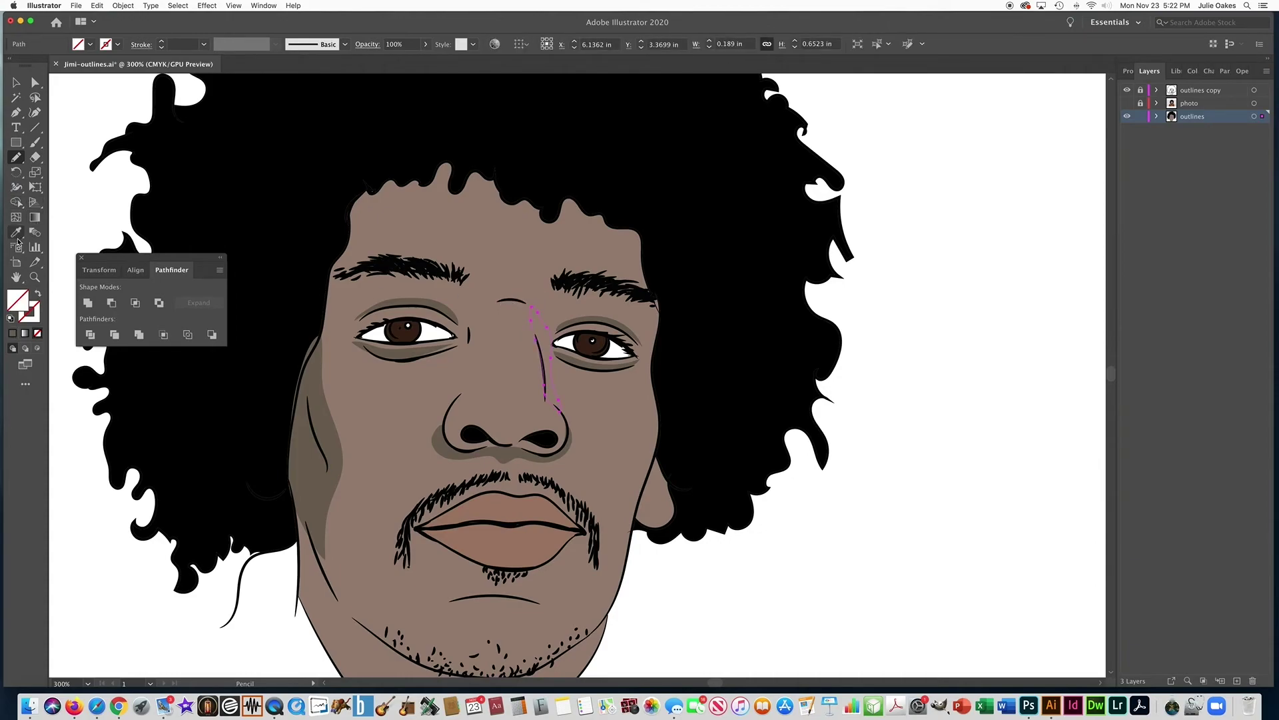
pyautogui.click(580, 358)
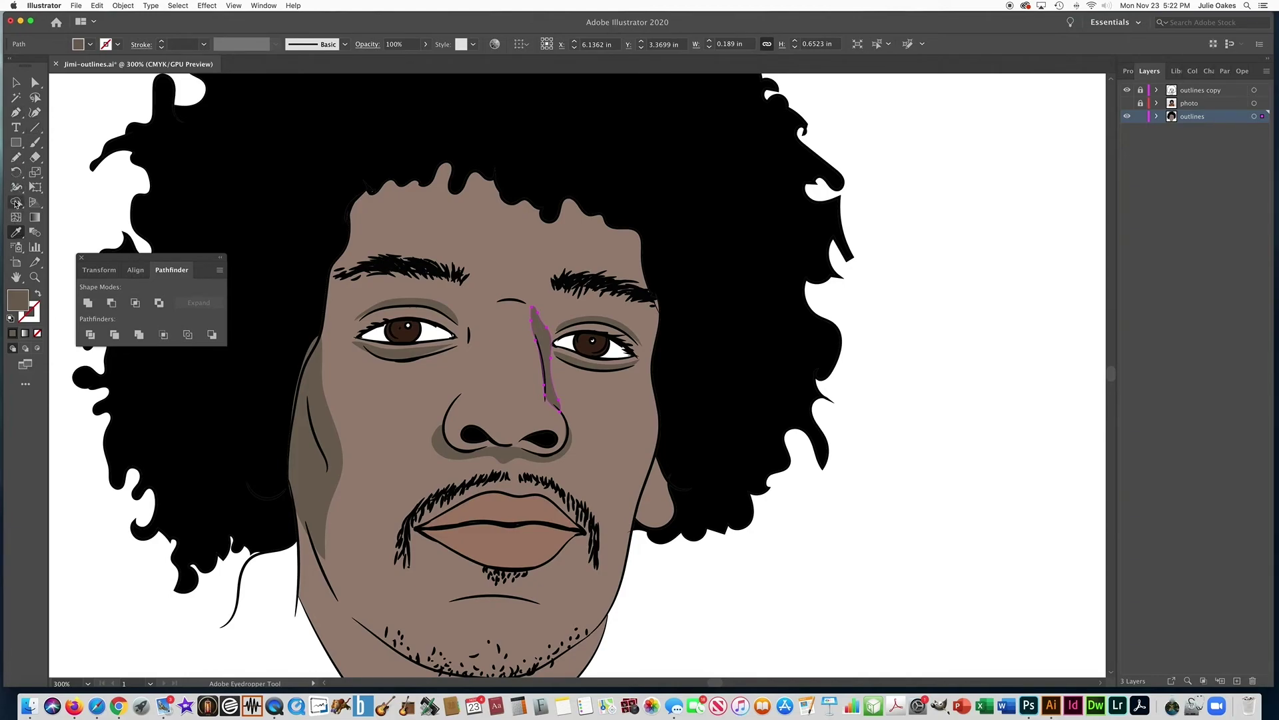
# Step: Pencil a highlight about 0.29 × 0.11 in across the tip of the nose, fill it with a light tan swatch, and deselect it
pyautogui.click(16, 159)
pyautogui.moveTo(529, 413)
pyautogui.mouseDown()
pyautogui.moveTo(481, 411)
pyautogui.moveTo(533, 420)
pyautogui.mouseUp()
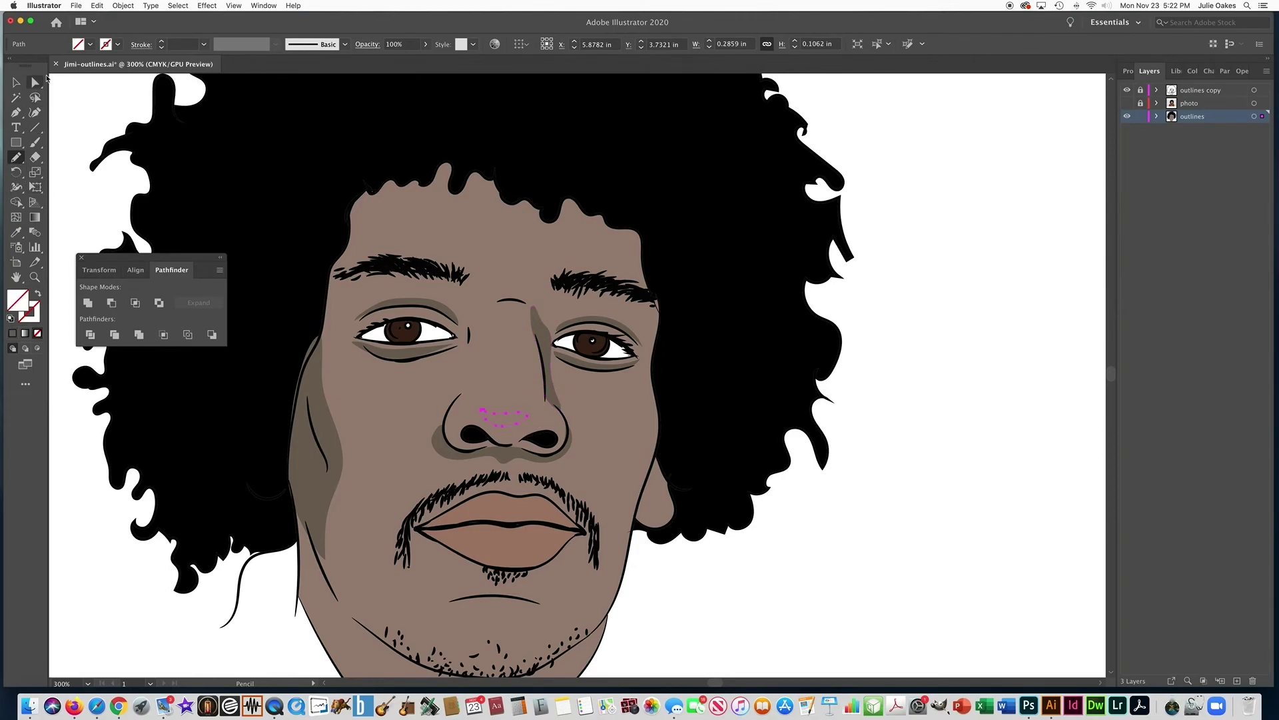
pyautogui.click(90, 46)
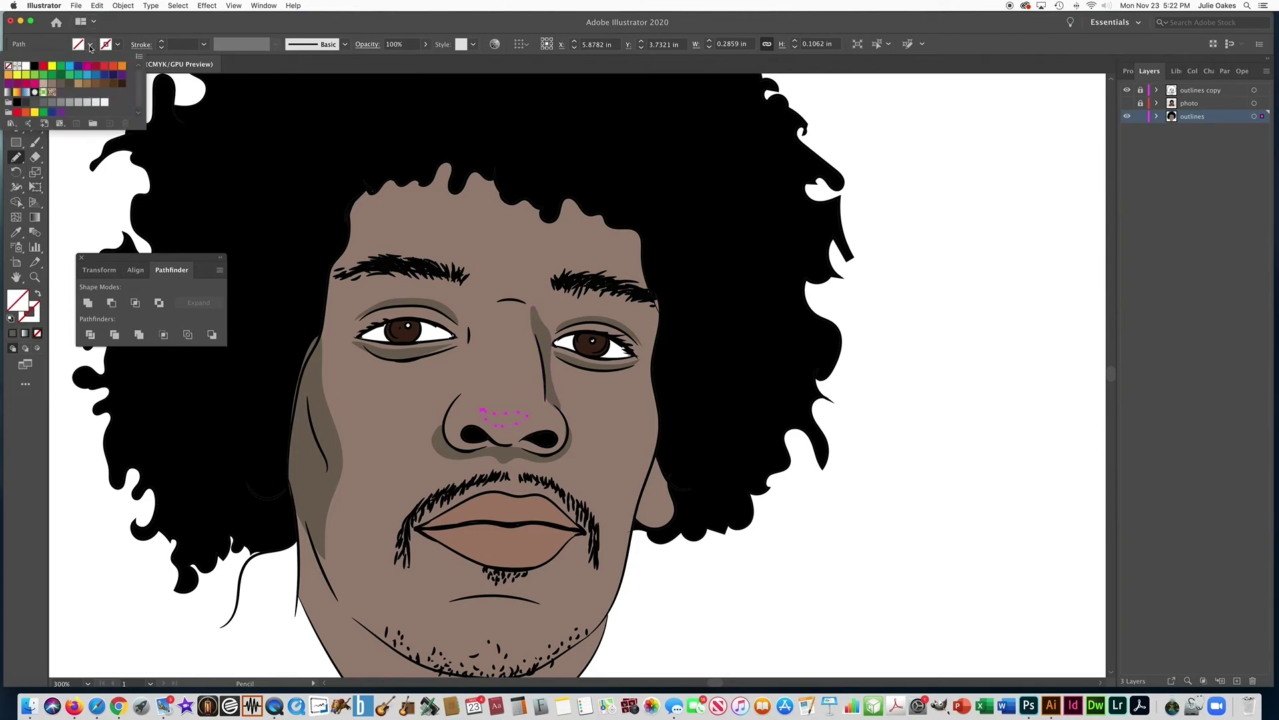
pyautogui.click(43, 84)
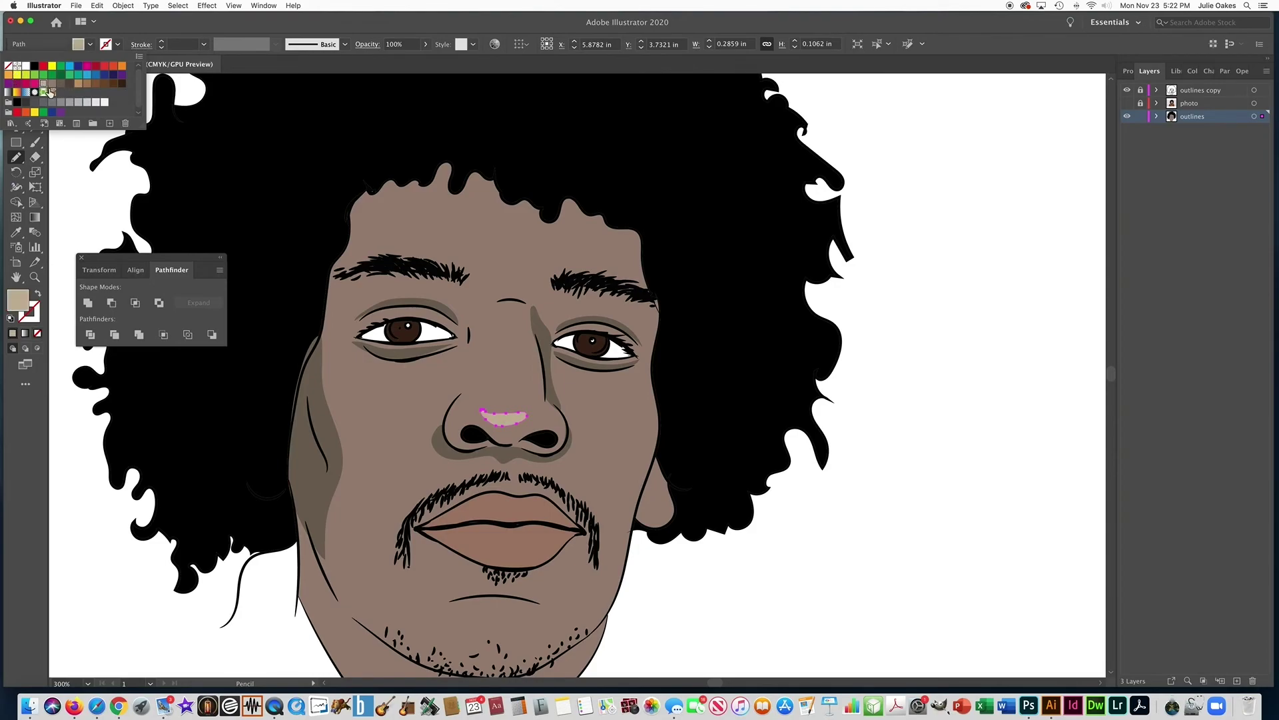
pyautogui.click(861, 383)
pyautogui.keyDown('super'); pyautogui.click(862, 383); pyautogui.keyUp('super')
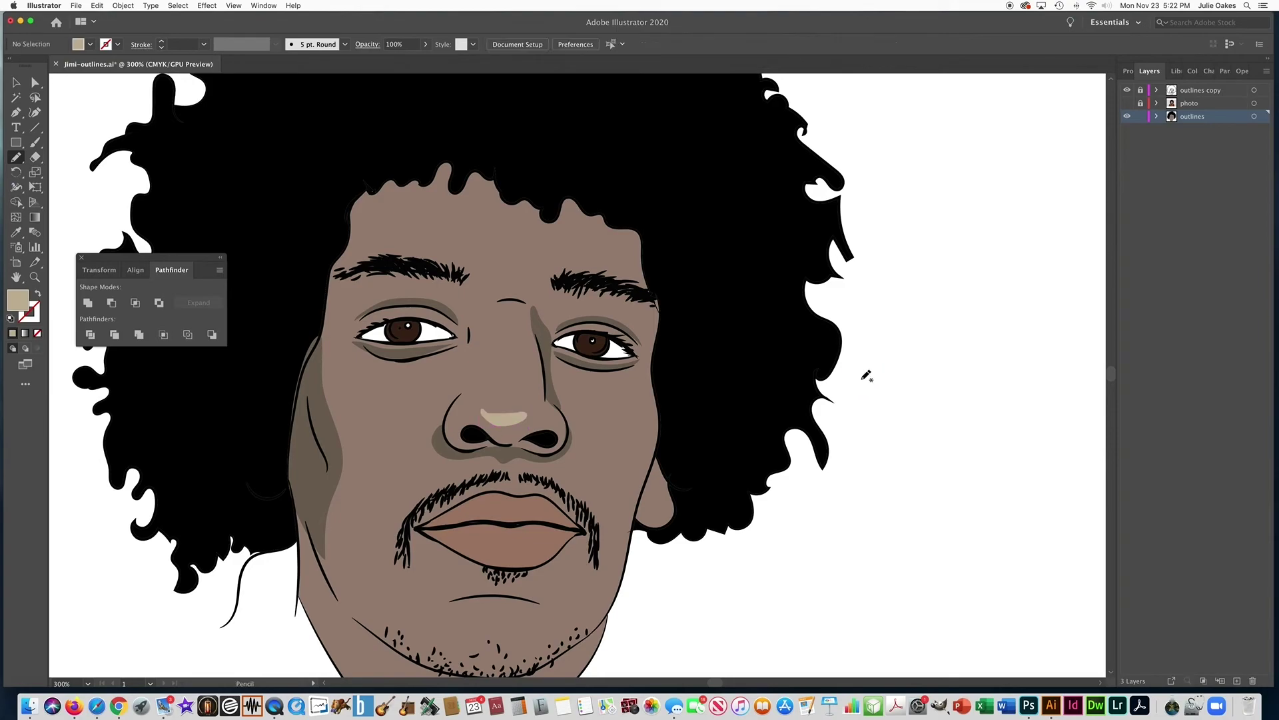
# Step: Move an anchor point on the cheek shadow's outer edge with Direct Selection to bring it closer to the hairline
pyautogui.keyDown('alt'); pyautogui.keyDown('super'); pyautogui.click(363, 396); pyautogui.keyUp('super'); pyautogui.keyUp('alt')
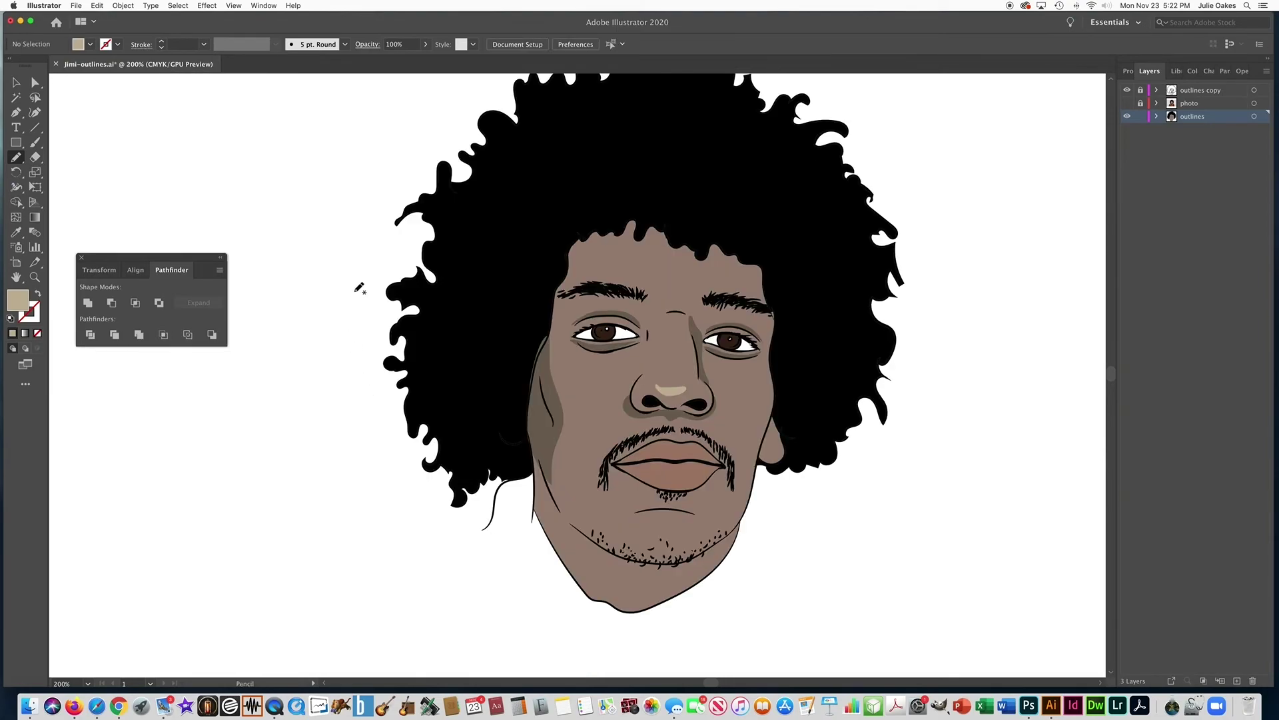
pyautogui.moveTo(666, 346); pyautogui.dragTo(527, 340)
pyautogui.scroll(3, 590, 399)
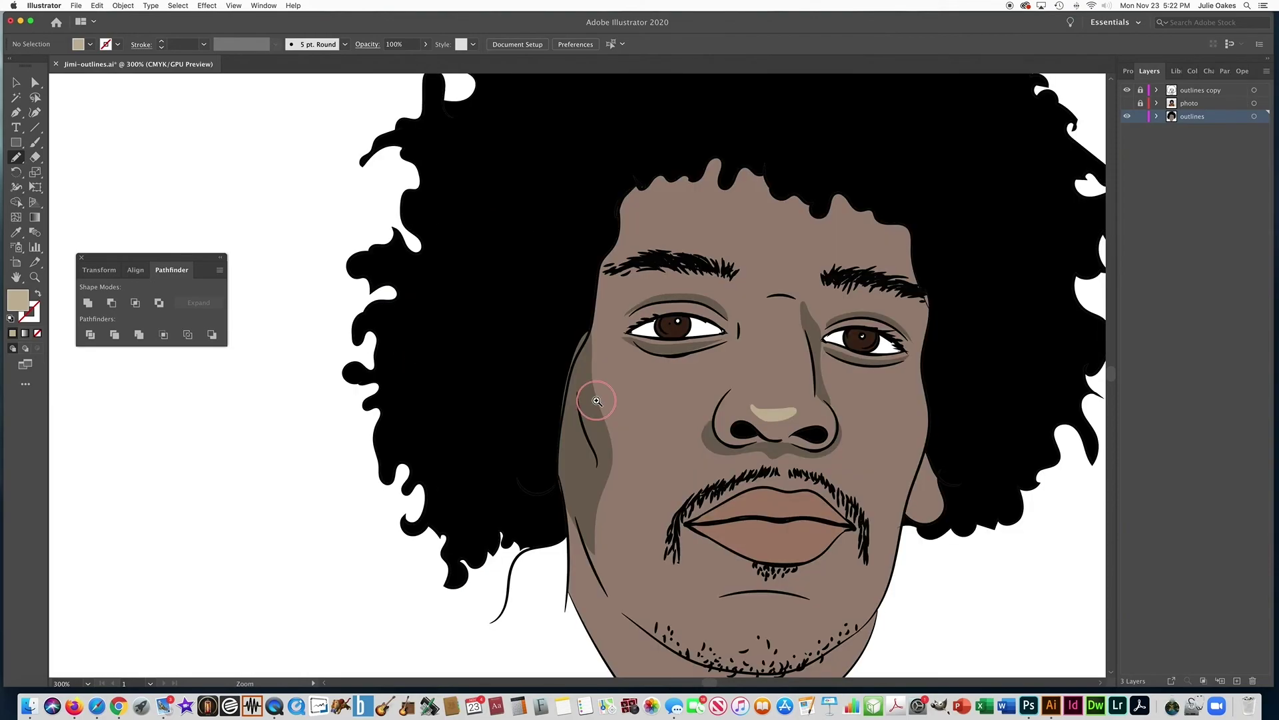
pyautogui.press('a')
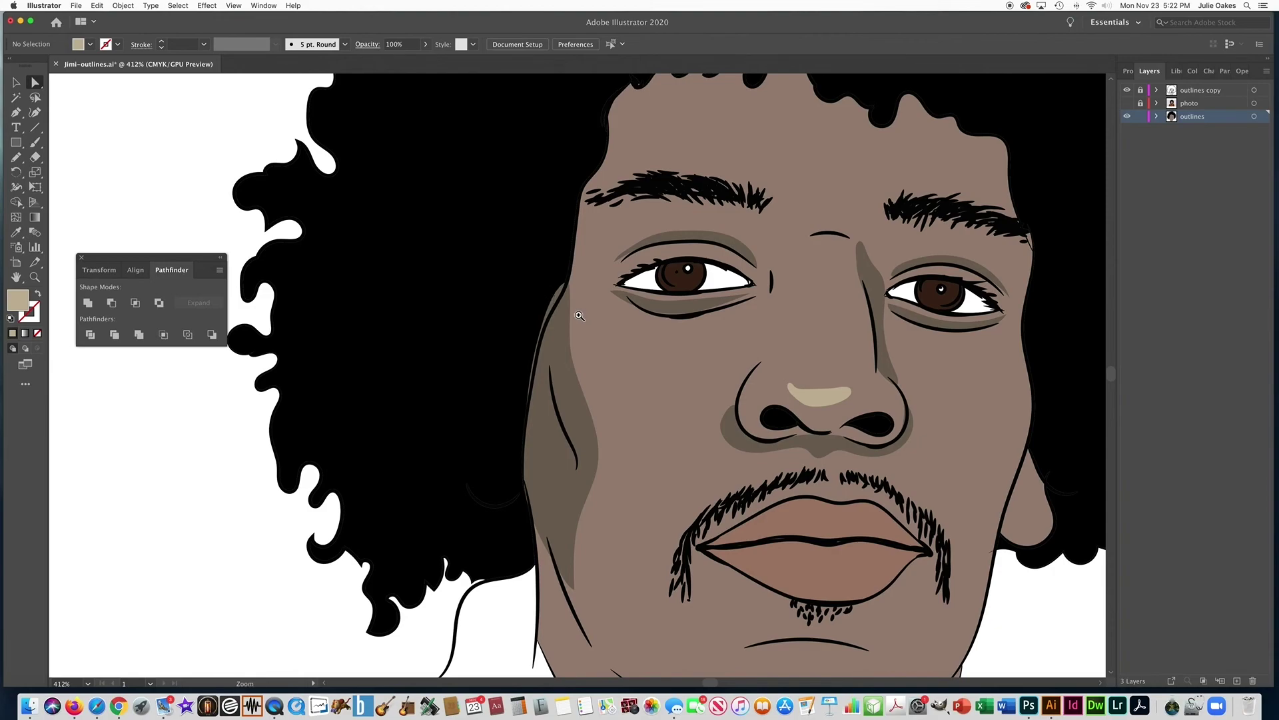
pyautogui.scroll(2, 556, 312)
pyautogui.click(550, 346)
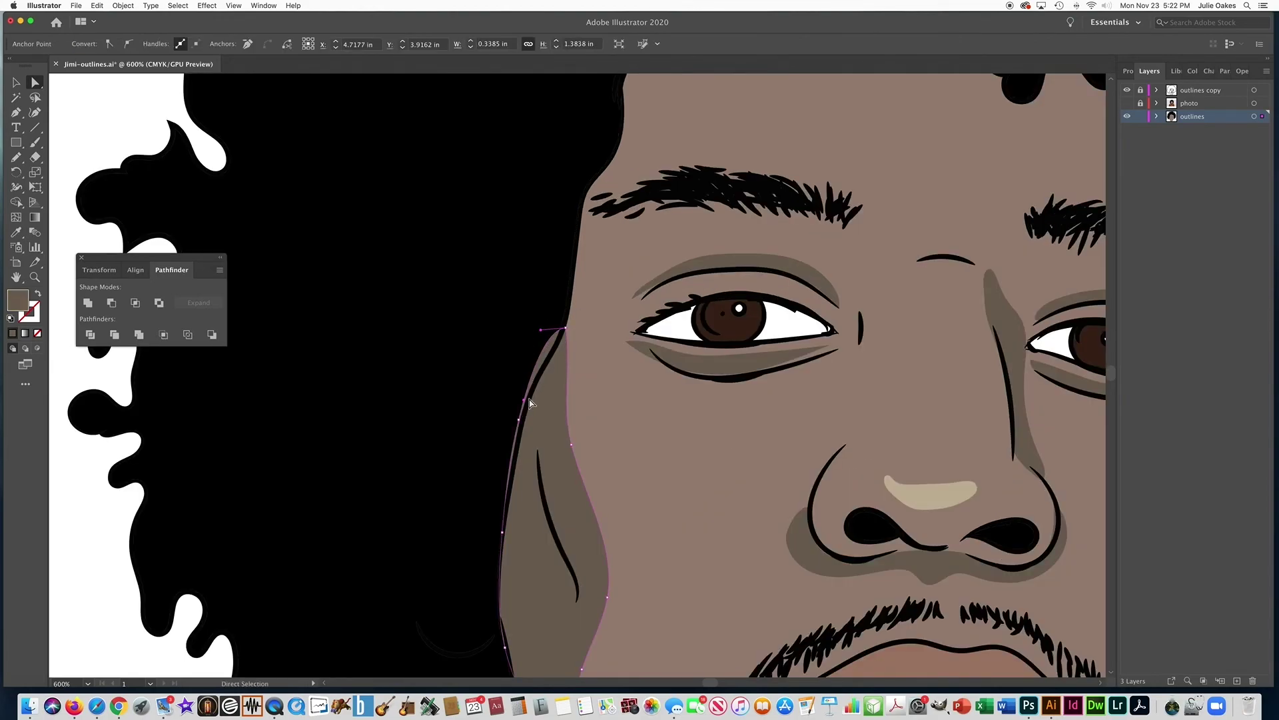
pyautogui.moveTo(527, 403); pyautogui.dragTo(521, 423)
pyautogui.click(512, 457)
pyautogui.click(520, 444)
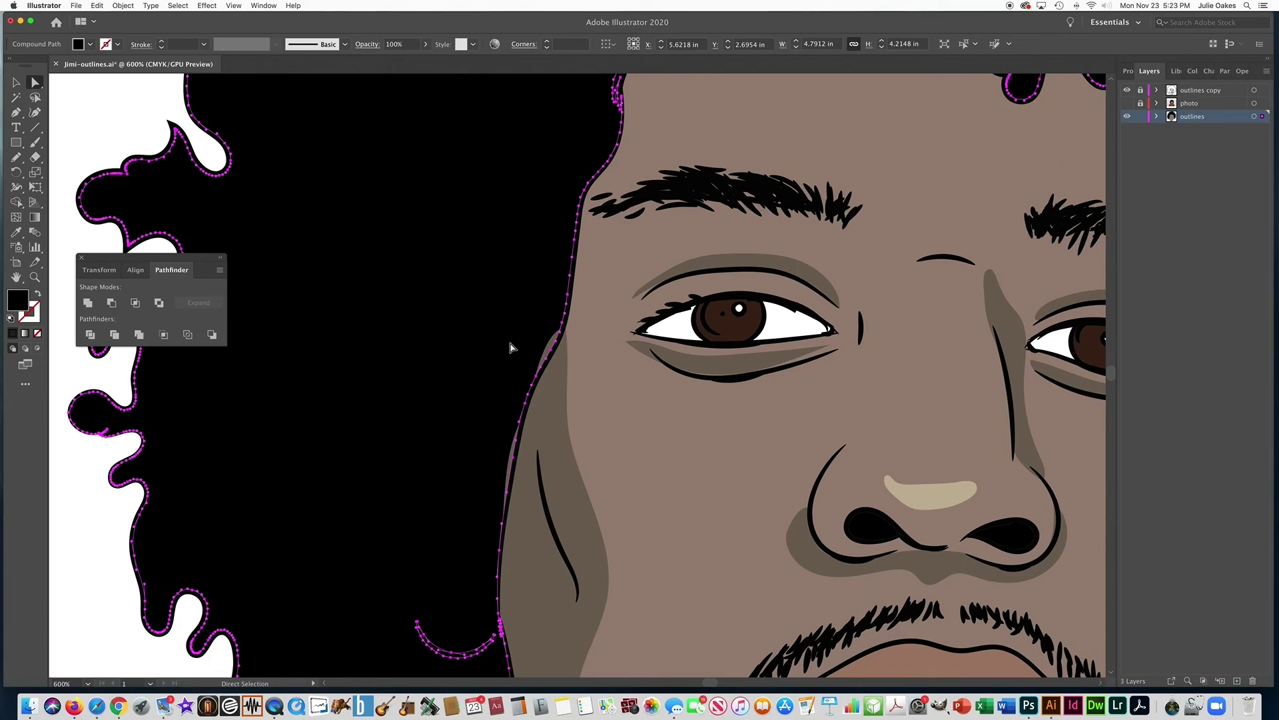
# Step: Reselect the cheek shadow and adjust its curve handles beside the hair so the outer edge follows the hairline
pyautogui.click(543, 408)
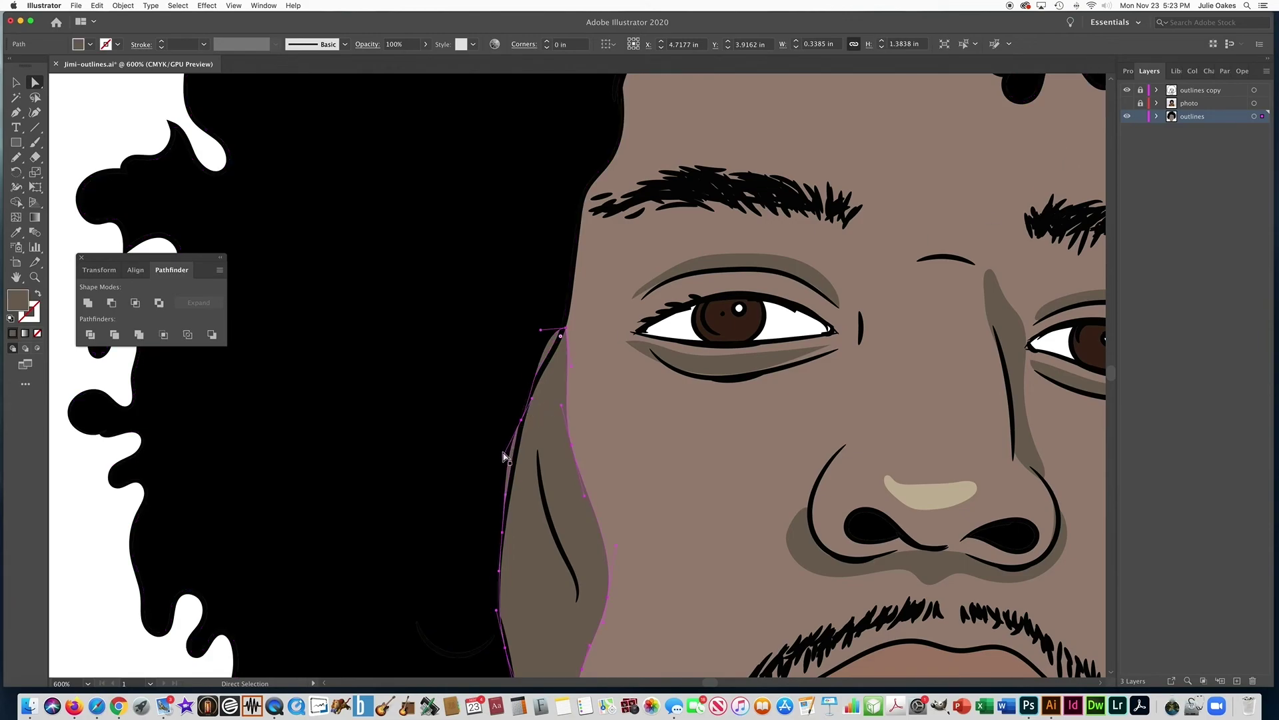
pyautogui.moveTo(505, 455); pyautogui.dragTo(513, 455)
pyautogui.moveTo(542, 332); pyautogui.dragTo(556, 345)
pyautogui.press('space')
pyautogui.moveTo(491, 384); pyautogui.dragTo(456, 198)
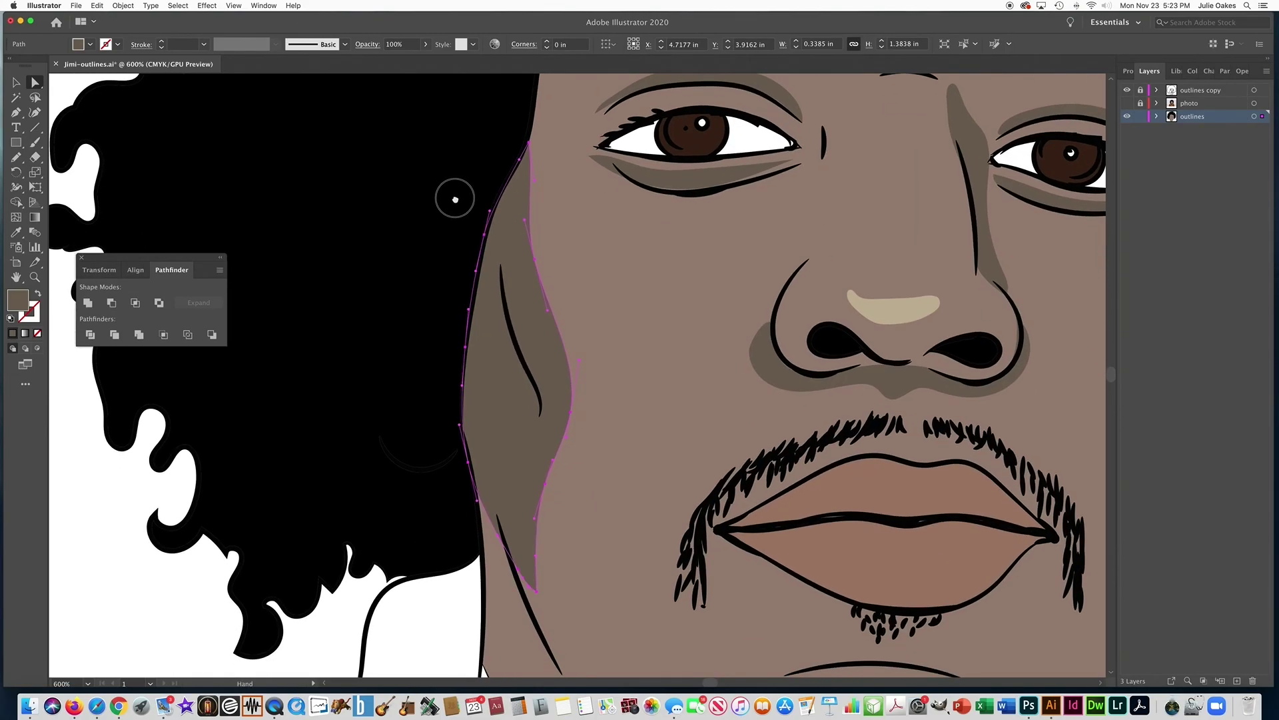
# Step: Reshape the left-hand under-eye shadow by moving its inner and outer corner anchors and lower-edge anchor, undoing the last adjustment
pyautogui.moveTo(592, 304); pyautogui.dragTo(498, 479)
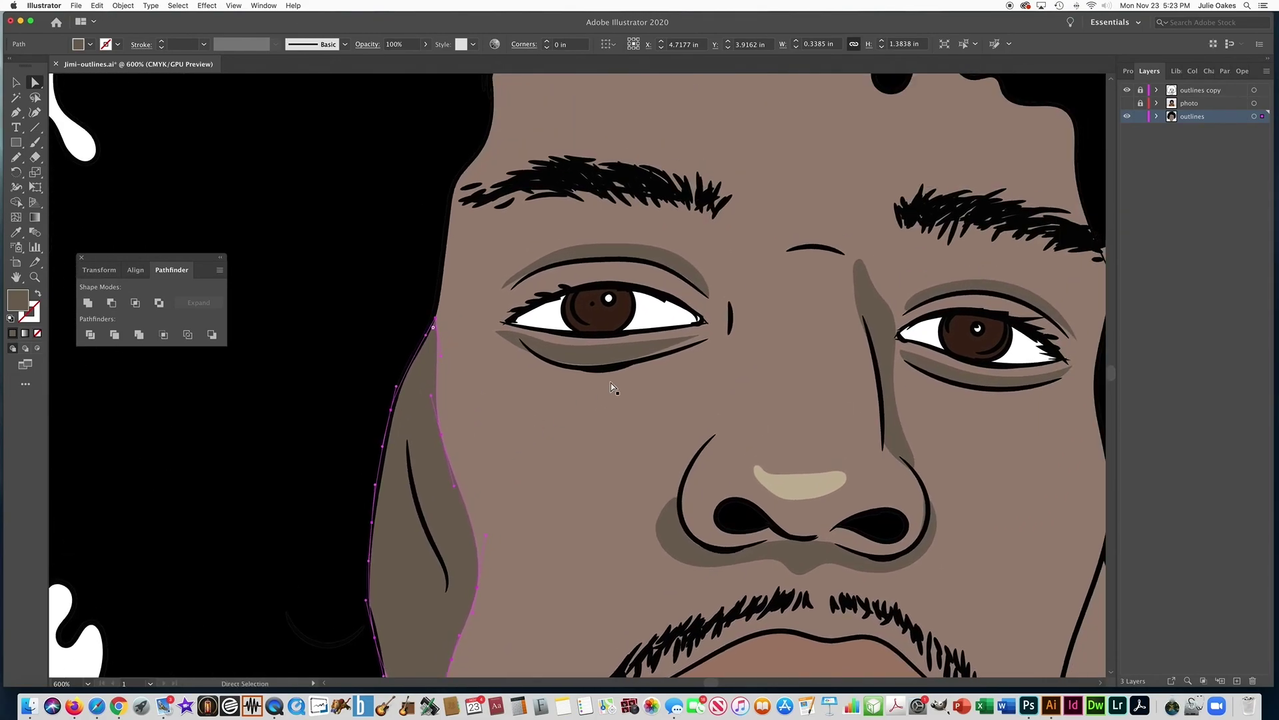
pyautogui.click(701, 339)
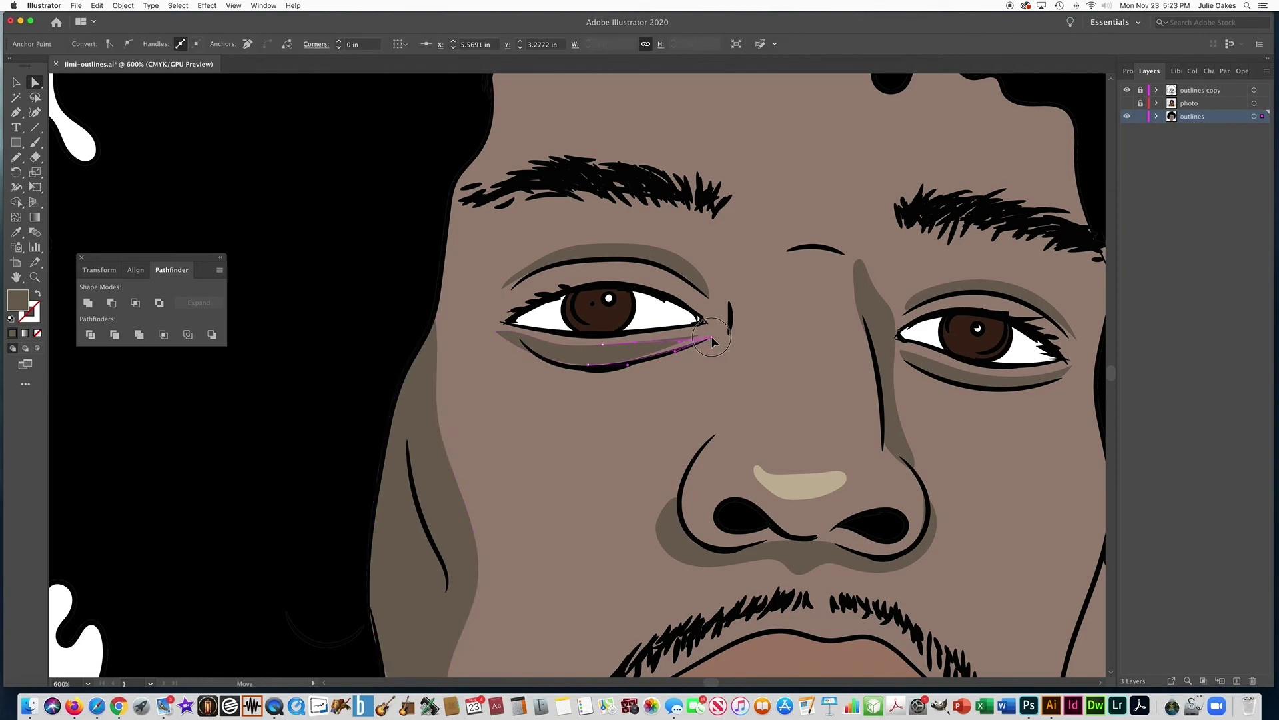
pyautogui.moveTo(496, 337); pyautogui.dragTo(507, 331)
pyautogui.click(589, 365)
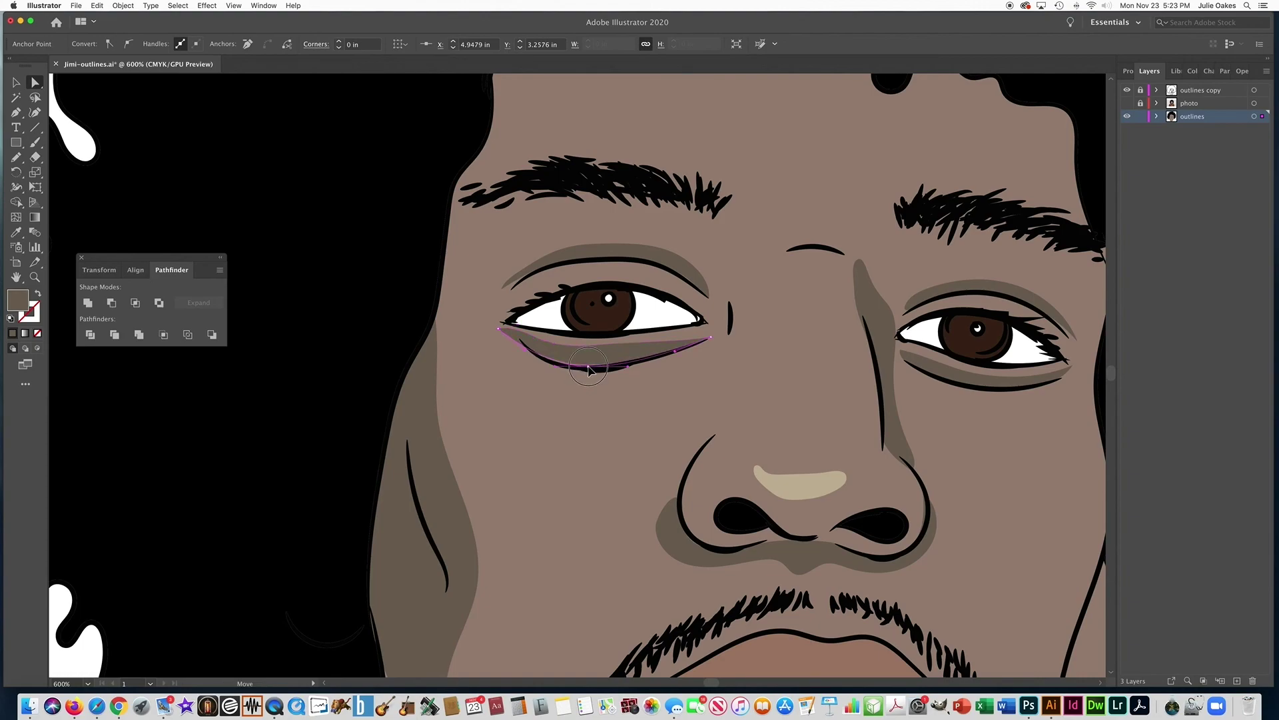
pyautogui.moveTo(600, 348); pyautogui.dragTo(606, 348)
pyautogui.press('super+z')
pyautogui.moveTo(773, 275); pyautogui.dragTo(549, 255)
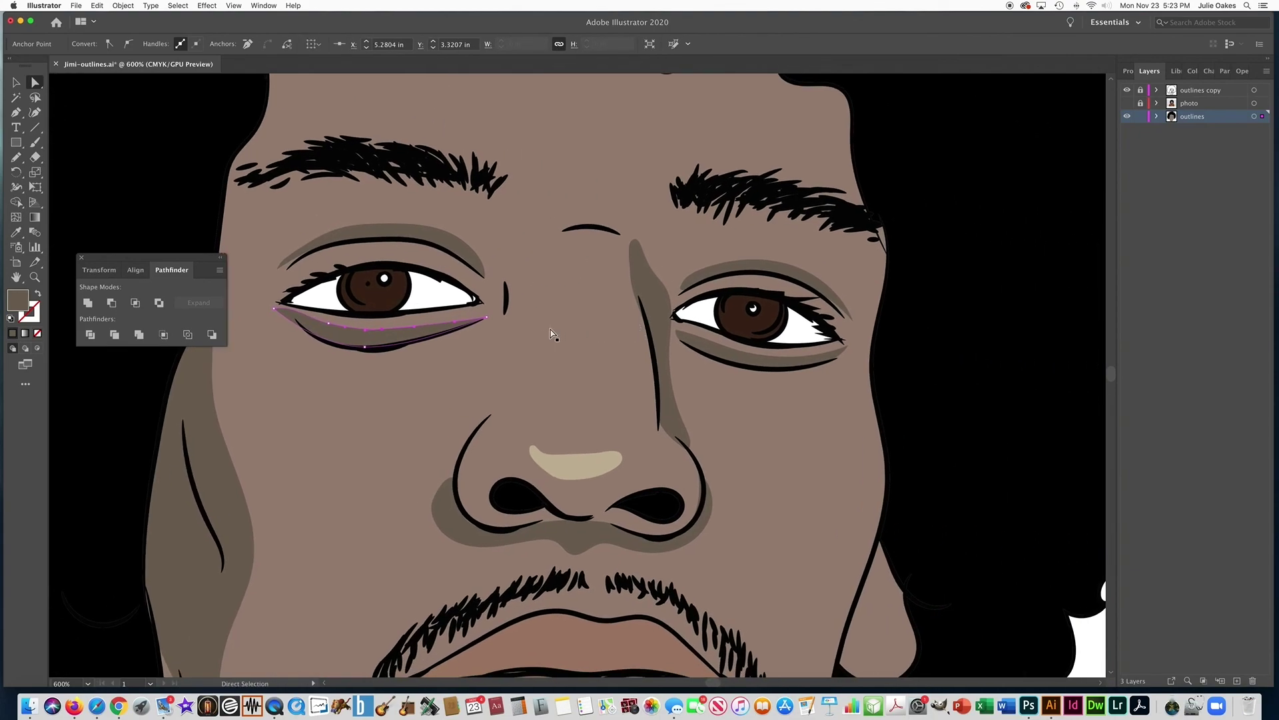
pyautogui.press('super+minus')
pyautogui.press('super+minus')
pyautogui.press('super+minus')
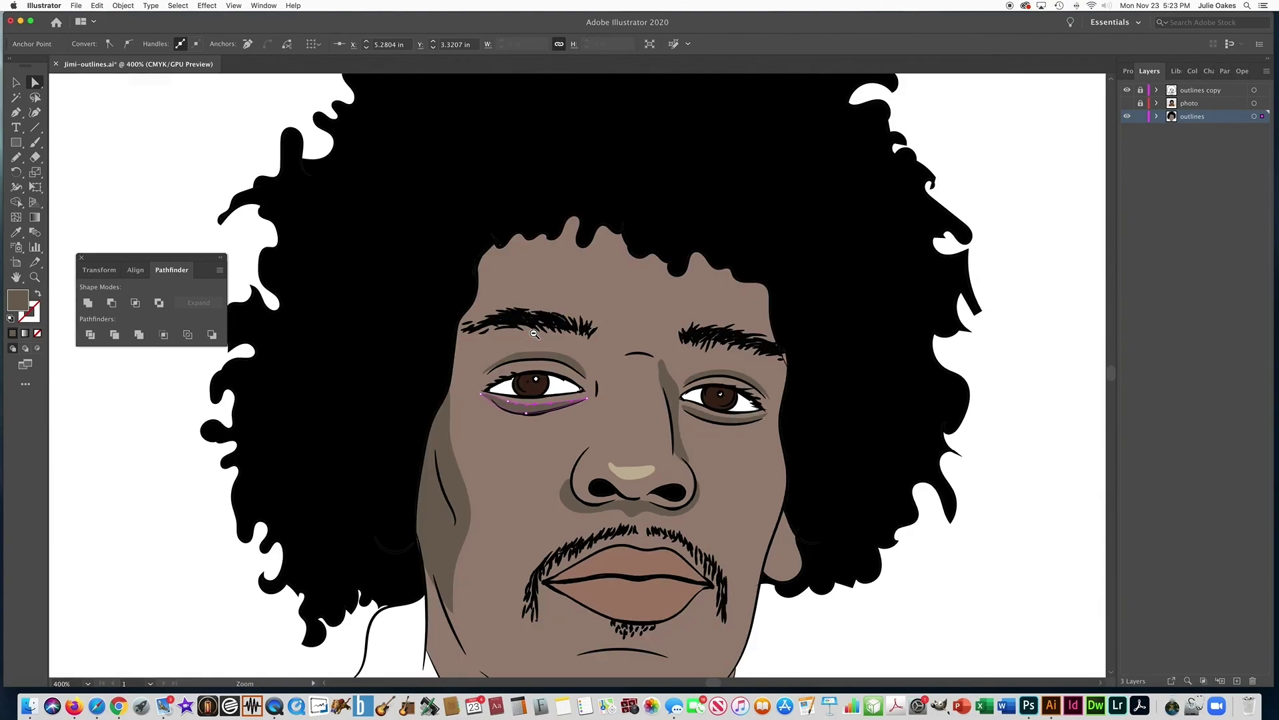